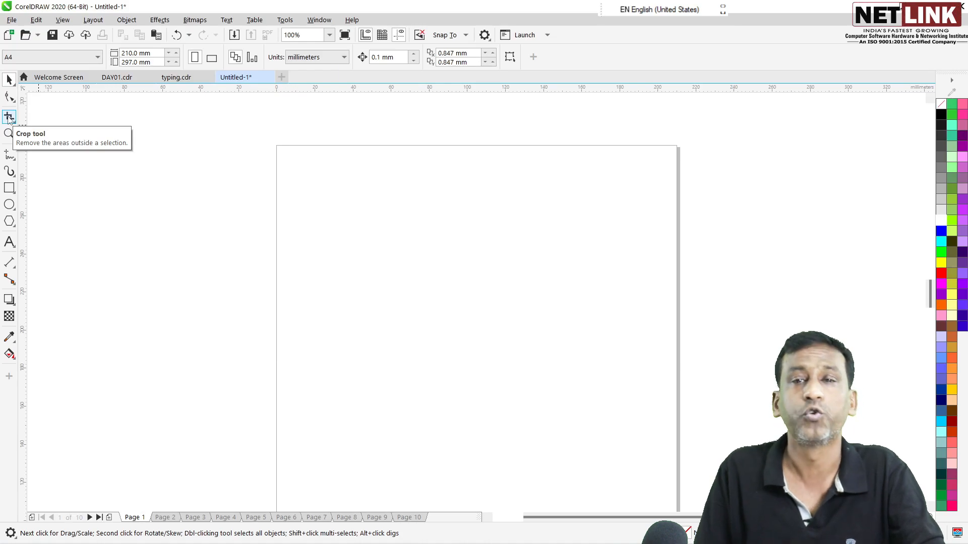
click(9, 119)
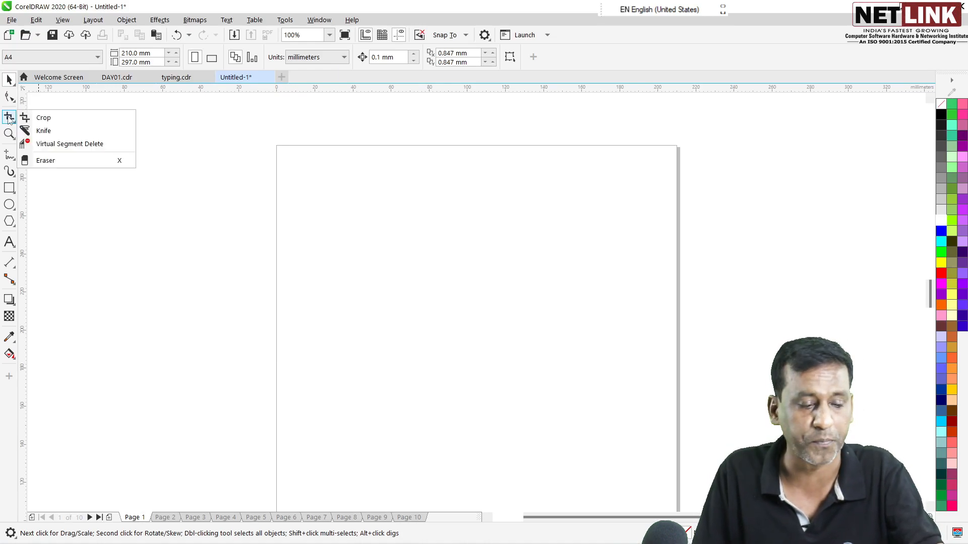
click(161, 112)
click(14, 124)
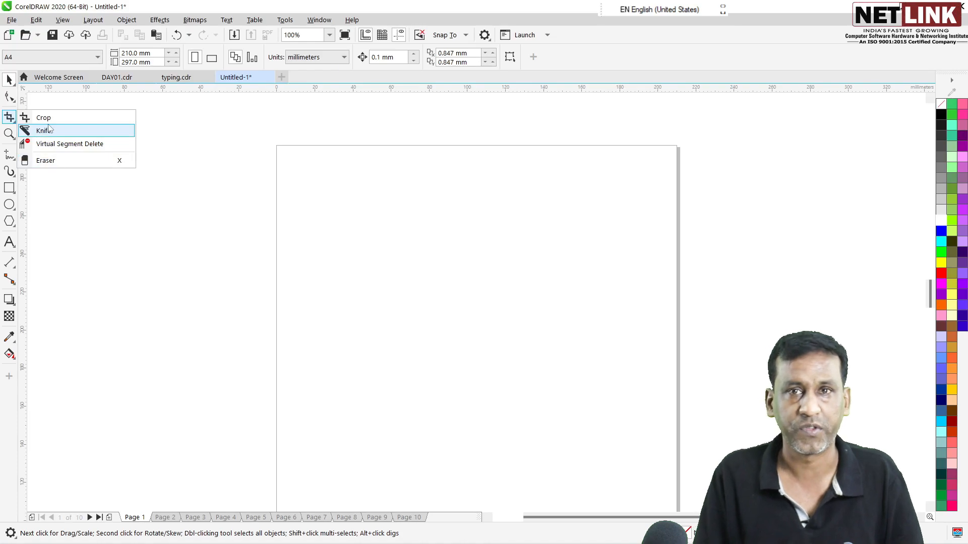
Draw a rectangle about 206 × 182 mm across the upper part of Page 1 and fill it with bright green.
click(13, 191)
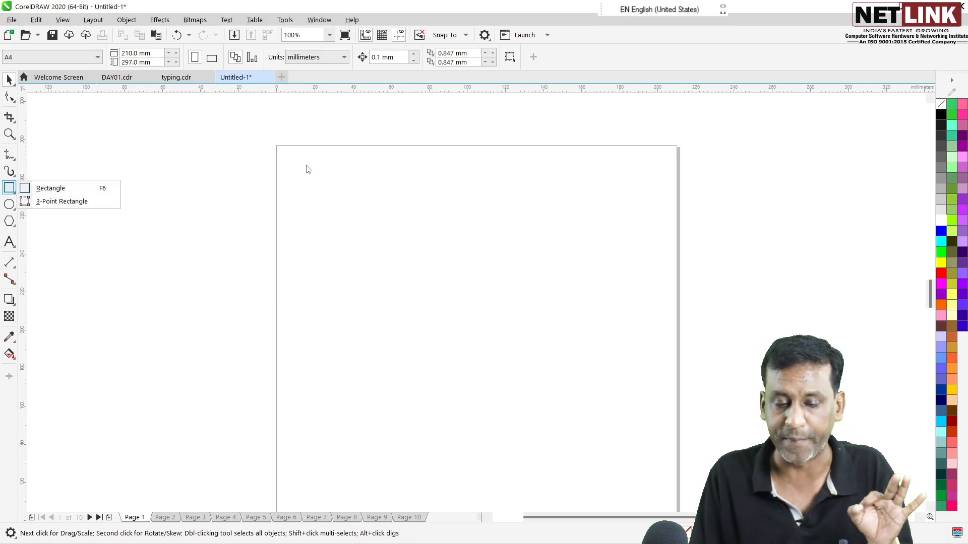
click(74, 189)
mouse_move(281, 149)
mouse_down()
mouse_move(360, 277)
mouse_move(579, 462)
mouse_move(676, 499)
mouse_up()
click(952, 222)
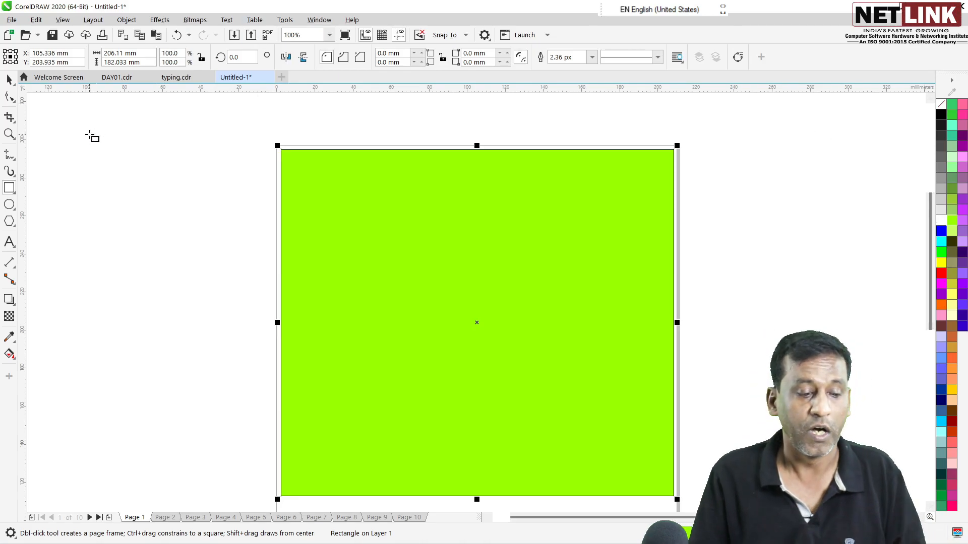
Mark a crop area about 145 × 76 mm over the upper-left part of the green rectangle, and clear it without cropping.
click(13, 124)
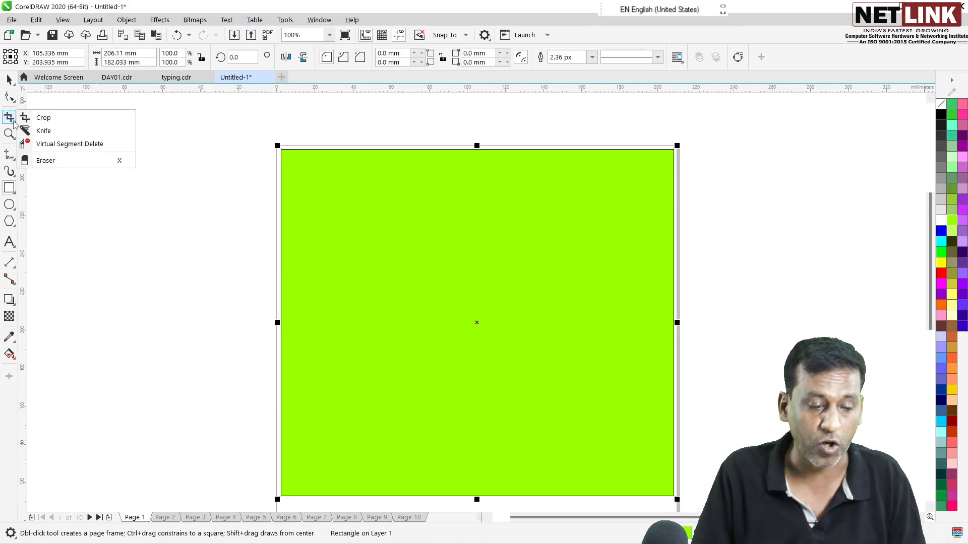
click(45, 117)
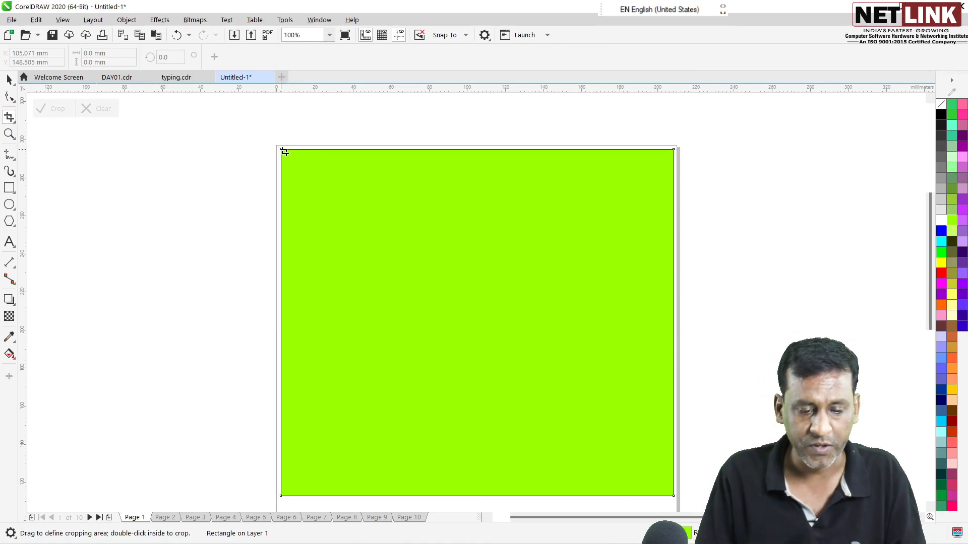
drag(281, 149, 557, 296)
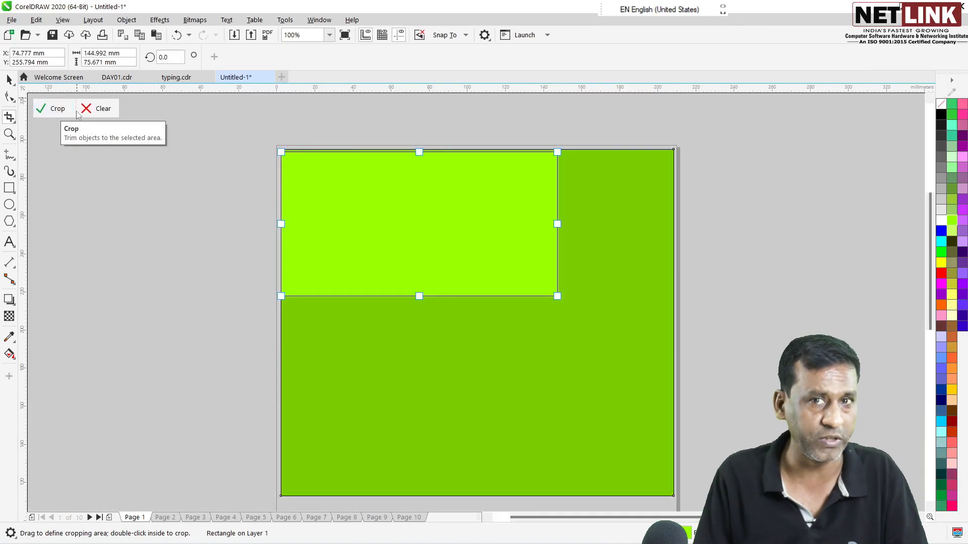
click(95, 115)
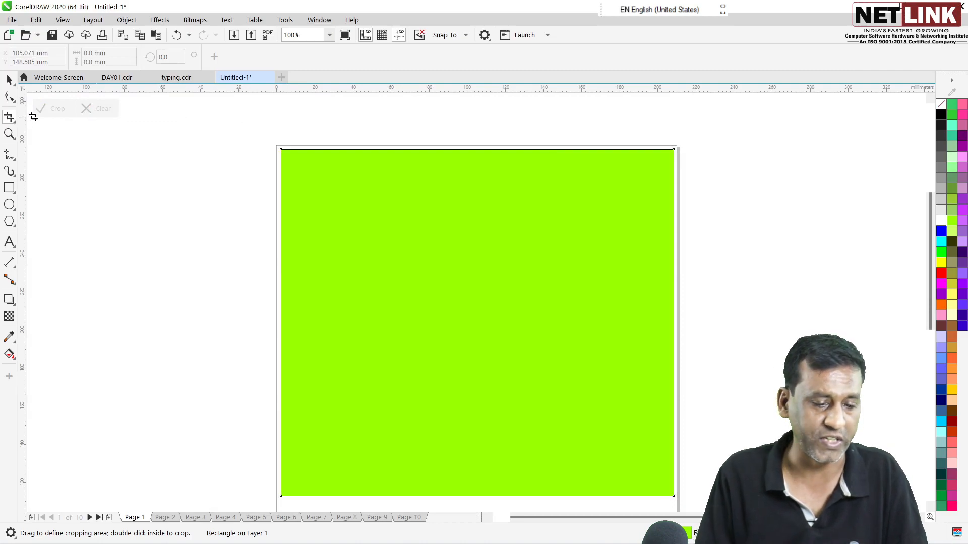
Crop the green rectangle using an area about 56 mm square over its upper-left corner, and move the remaining piece around the page.
drag(251, 125, 358, 232)
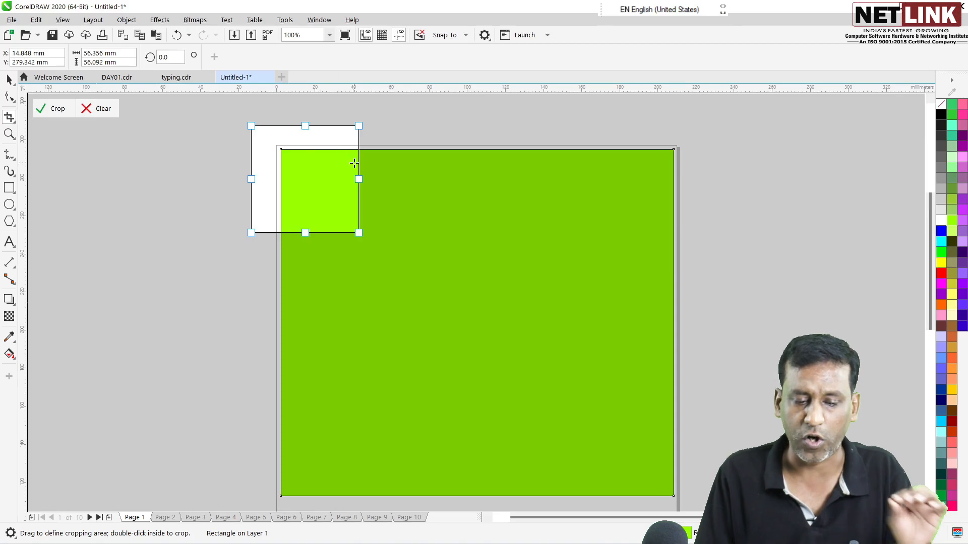
click(50, 110)
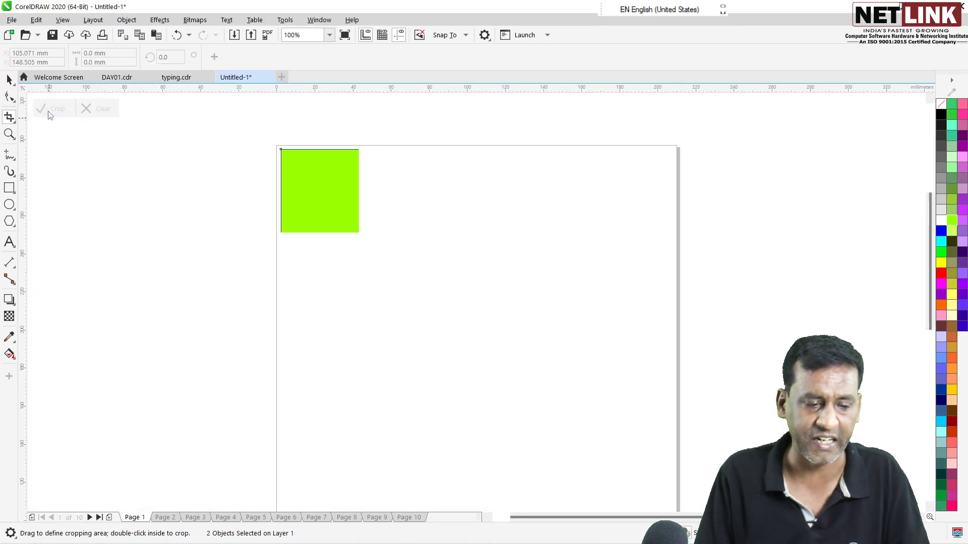
click(9, 79)
drag(305, 168, 525, 189)
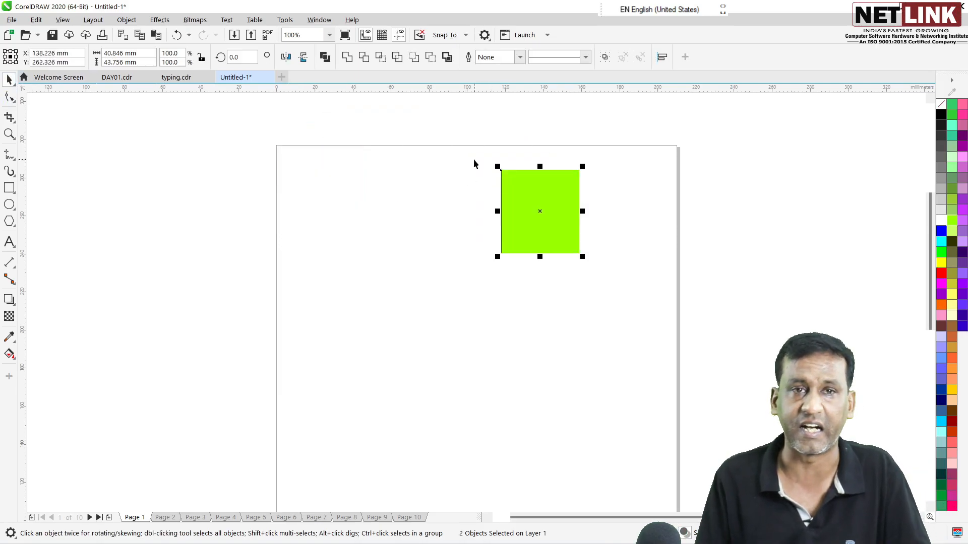
drag(548, 196, 353, 197)
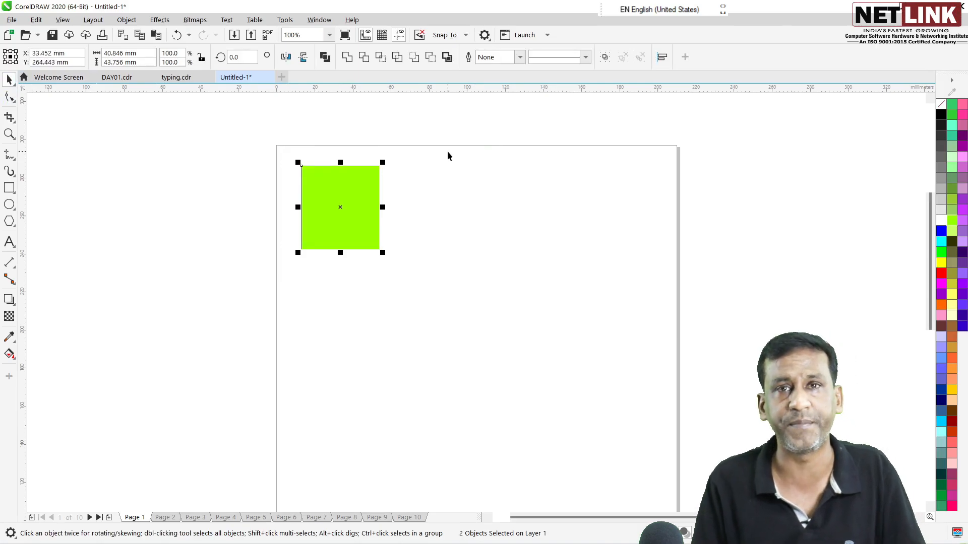
Undo the moves and the crop of the green rectangle.
key(ctrl+z)
key(ctrl+z)
key(ctrl+z)
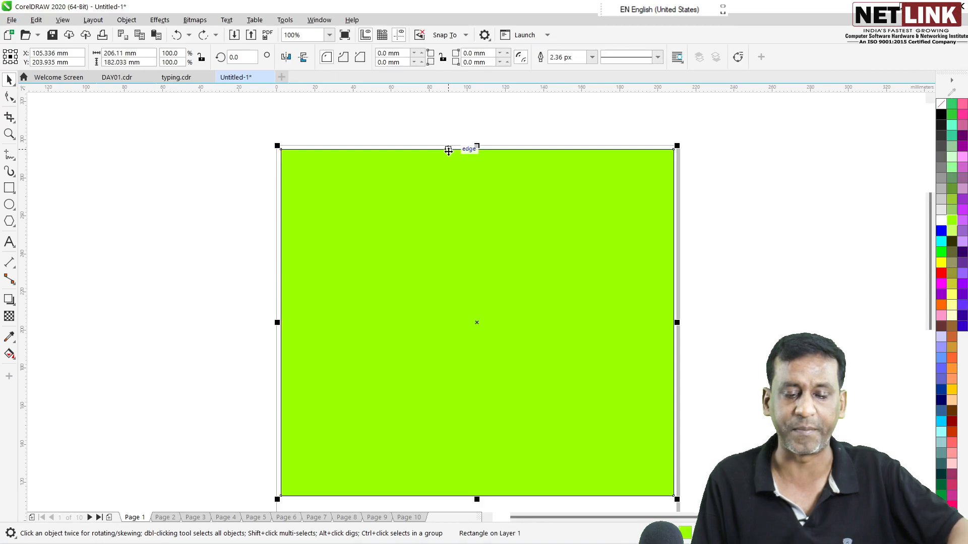
Draw an ellipse about 104 × 102 mm over the green rectangle's upper-left corner and fill it red.
click(14, 121)
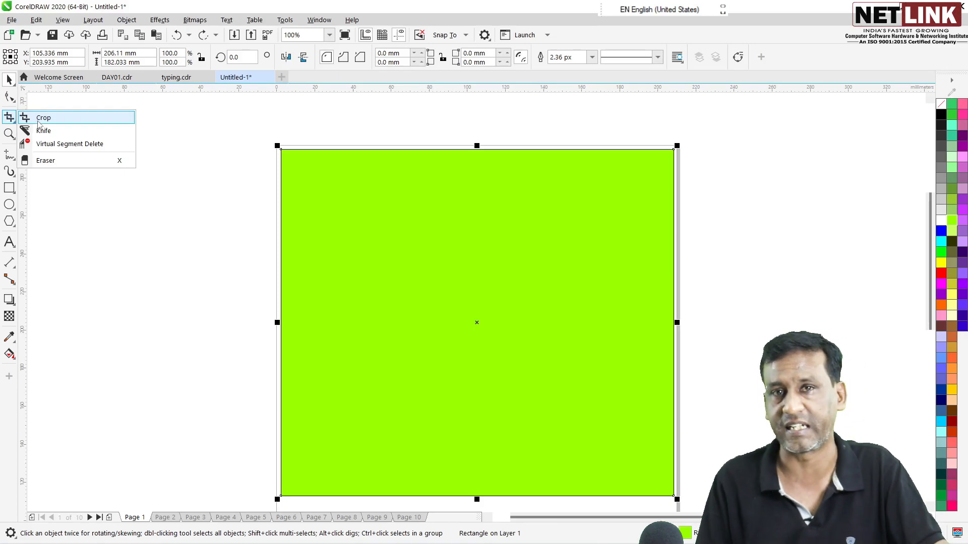
click(15, 209)
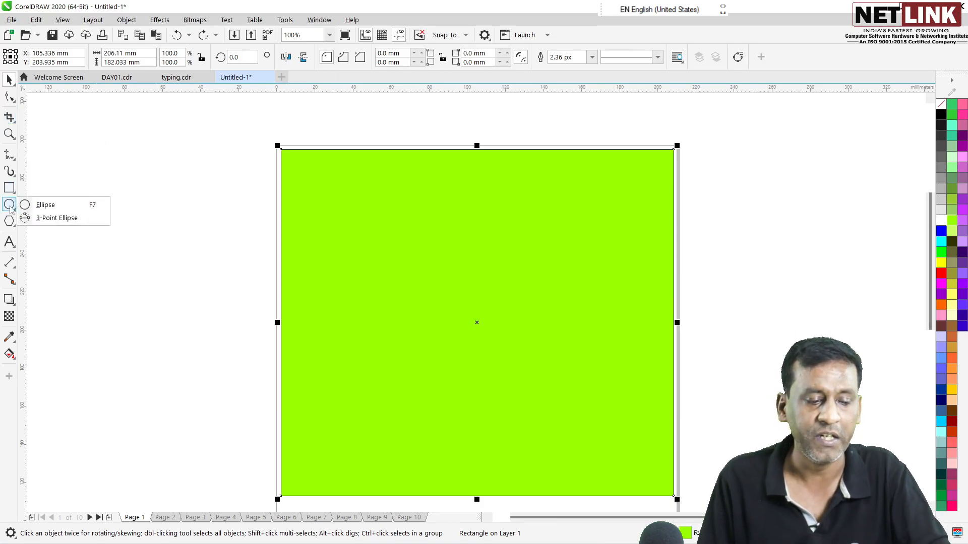
click(41, 206)
drag(254, 129, 458, 326)
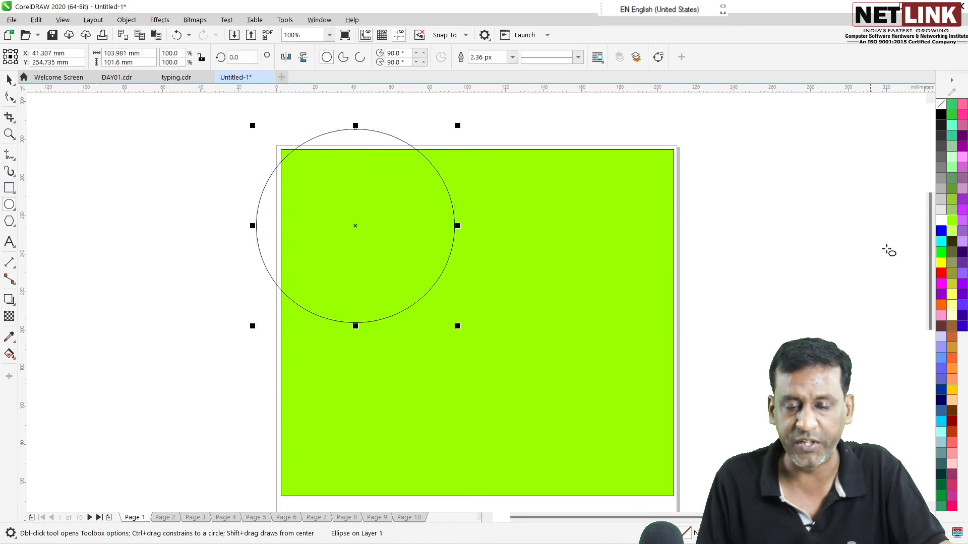
click(941, 275)
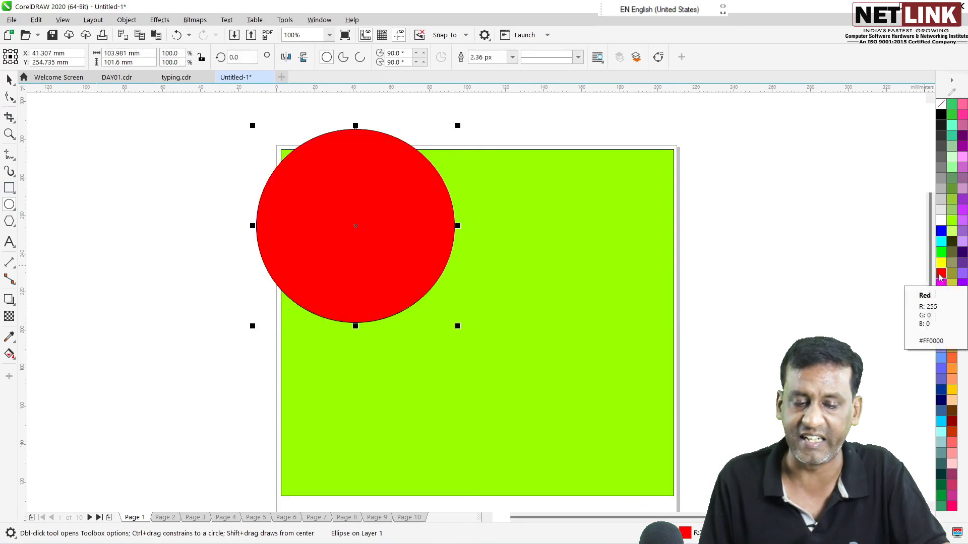
Crop the red ellipse to its upper half with an area about 110 × 57 mm, and move the piece off the page.
click(9, 118)
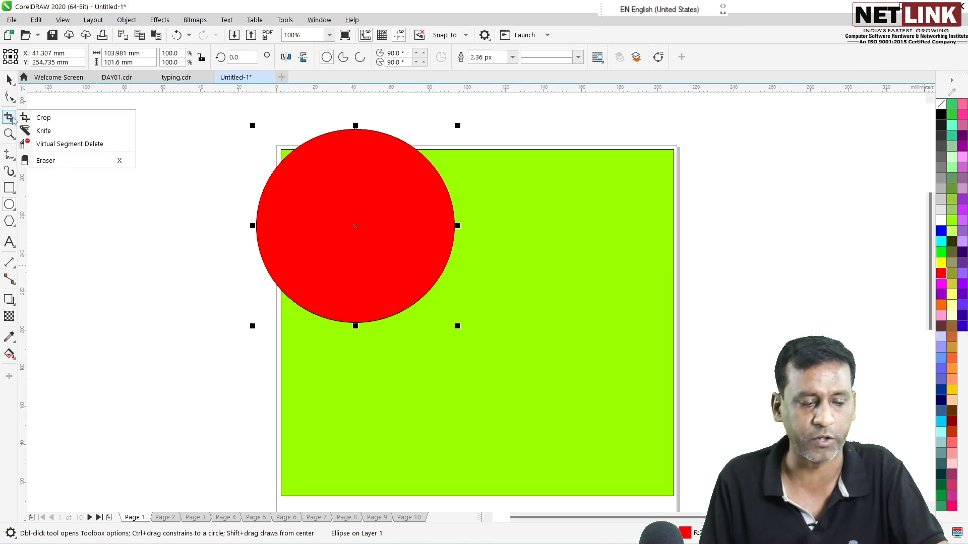
click(40, 116)
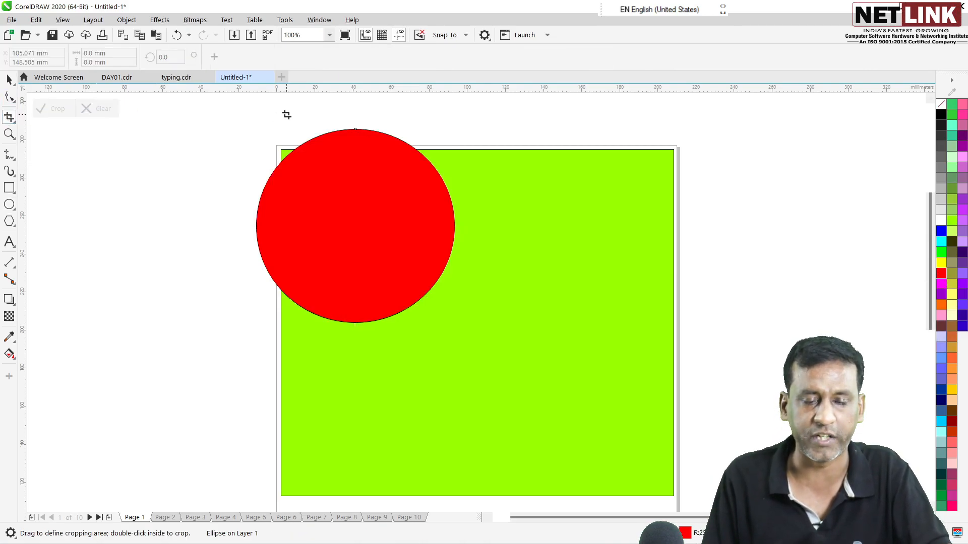
drag(262, 118, 471, 225)
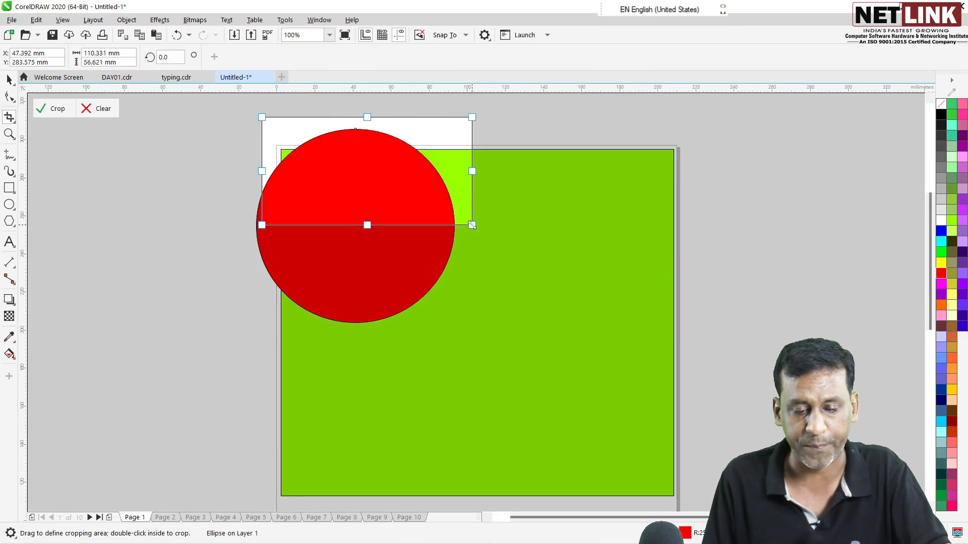
click(56, 109)
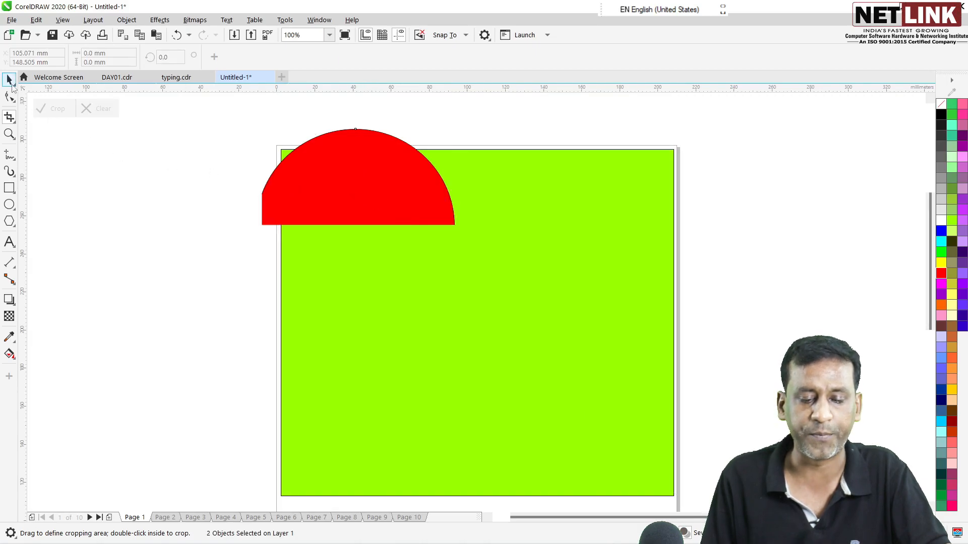
click(9, 80)
drag(296, 189, 127, 200)
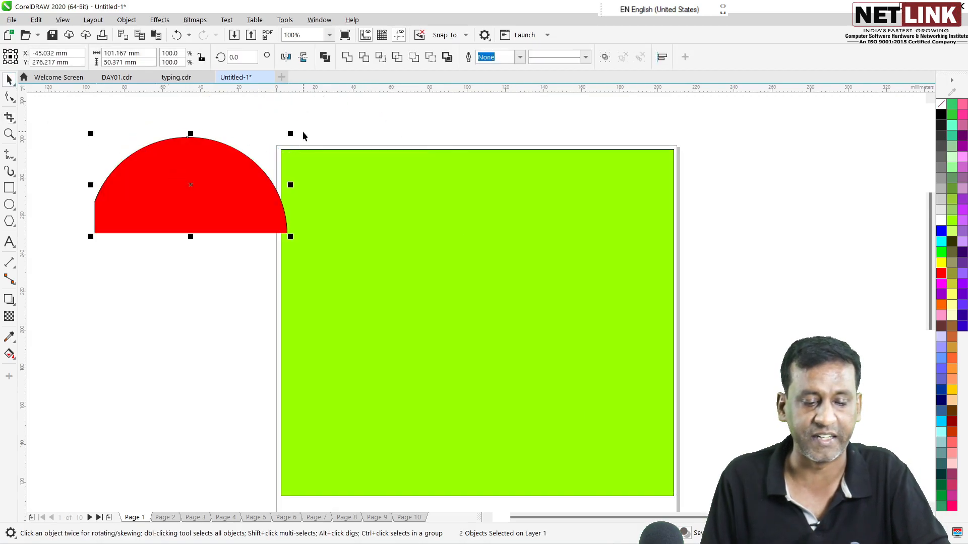
Undo the move and crop of the red ellipse, and delete the ellipse.
key(ctrl+z)
key(ctrl+z)
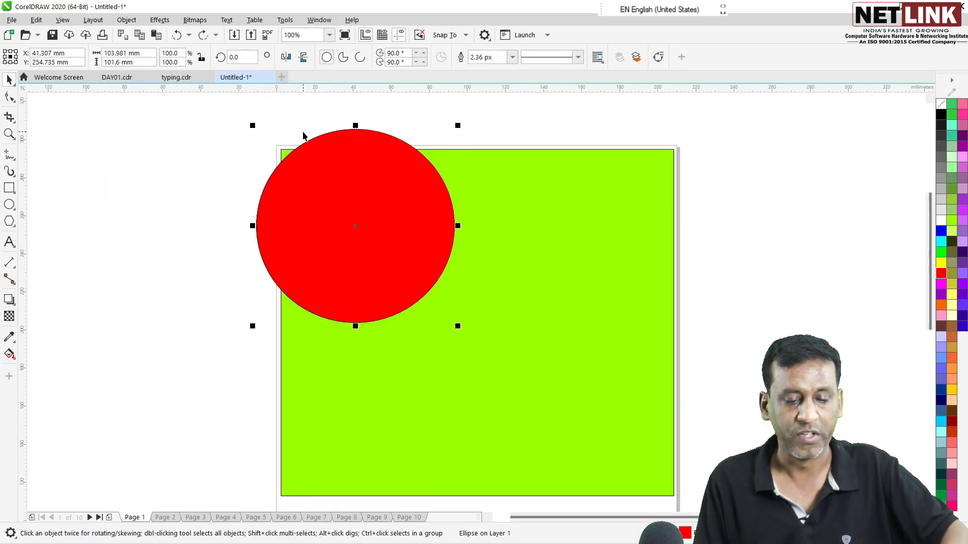
key(ctrl+s)
click(946, 452)
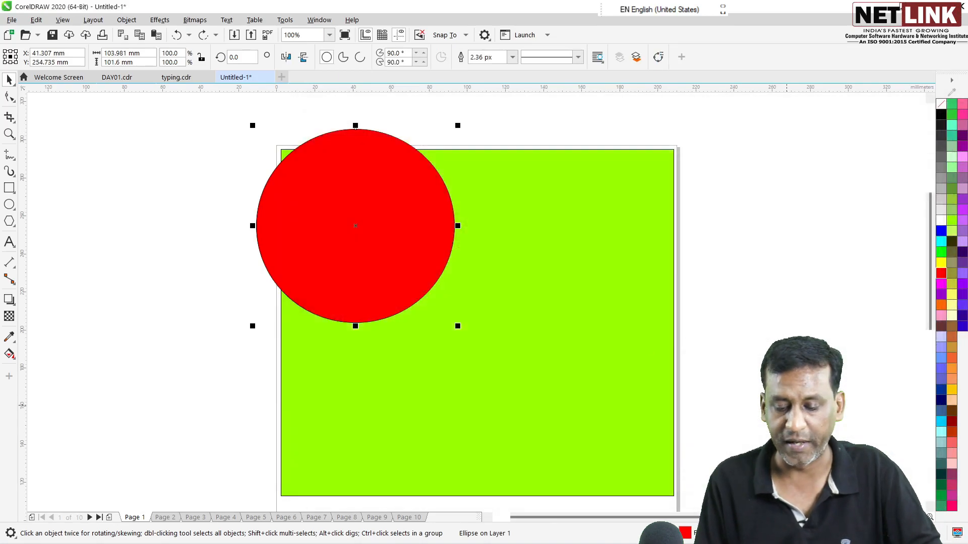
key(Delete)
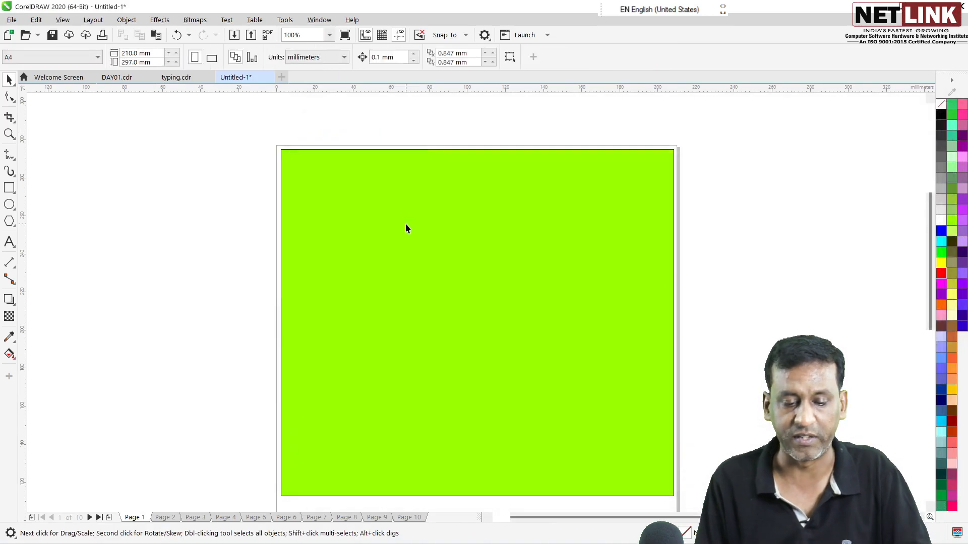
Slice the green rectangle with freehand Knife cuts, tracing a closed wavy outline around its upper-left part.
click(15, 114)
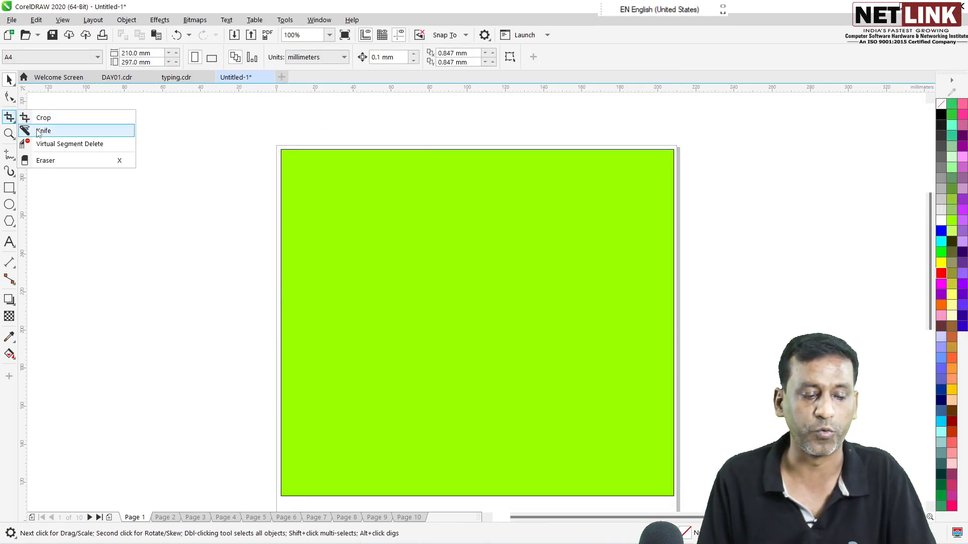
click(38, 132)
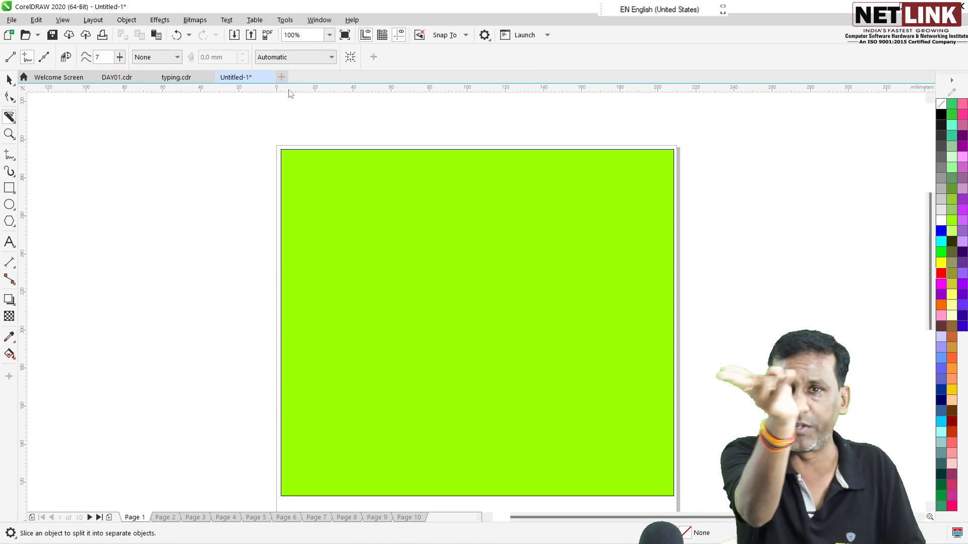
mouse_move(282, 153)
mouse_down()
mouse_move(318, 146)
mouse_move(334, 168)
mouse_move(365, 154)
mouse_move(452, 179)
mouse_move(489, 152)
mouse_move(537, 180)
mouse_move(595, 142)
mouse_move(549, 230)
mouse_move(499, 229)
mouse_move(404, 291)
mouse_move(390, 263)
mouse_move(310, 301)
mouse_move(276, 297)
mouse_move(246, 227)
mouse_move(237, 181)
mouse_move(281, 152)
mouse_up()
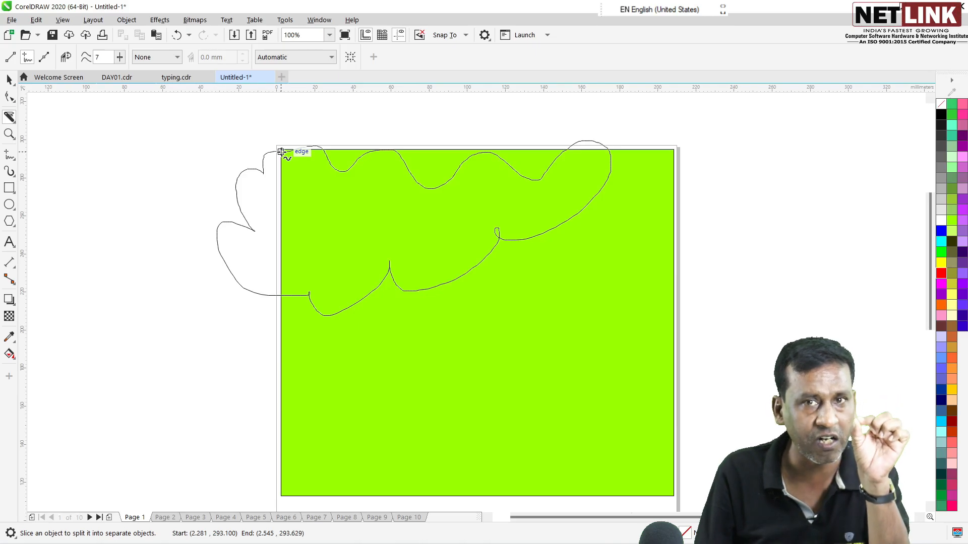
drag(281, 152, 281, 152)
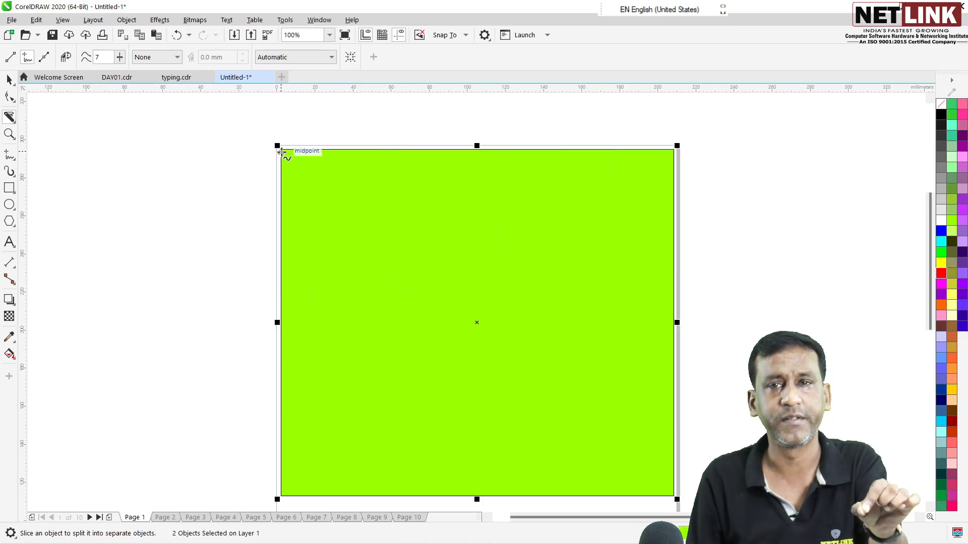
mouse_move(281, 152)
mouse_down()
mouse_move(289, 211)
mouse_move(320, 292)
mouse_move(409, 364)
mouse_move(558, 344)
mouse_move(620, 279)
mouse_move(612, 163)
mouse_move(493, 120)
mouse_move(378, 128)
mouse_move(281, 152)
mouse_up()
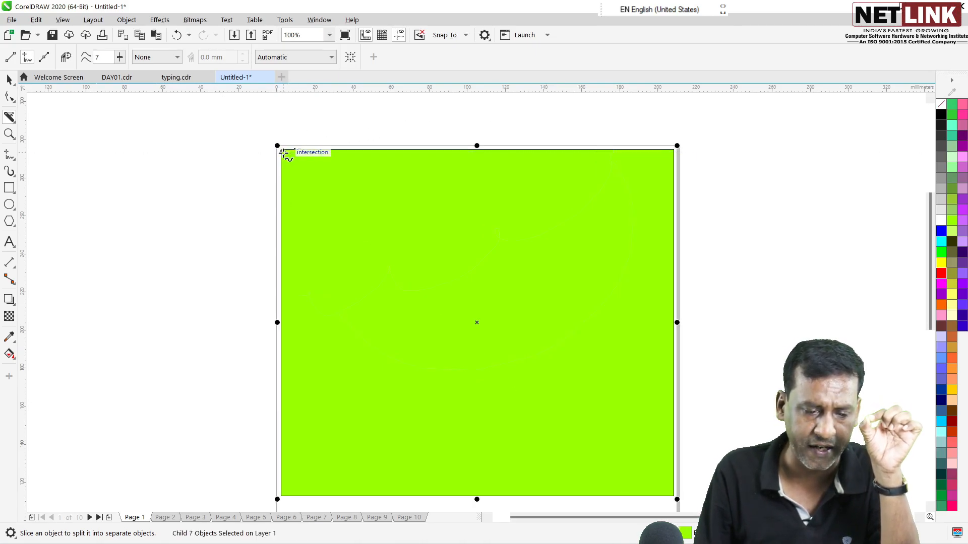
Move the cut-out wavy piece away from the green rectangle and scale it down to about 71%.
click(9, 82)
drag(339, 272, 295, 242)
drag(529, 137, 433, 186)
drag(324, 221, 435, 162)
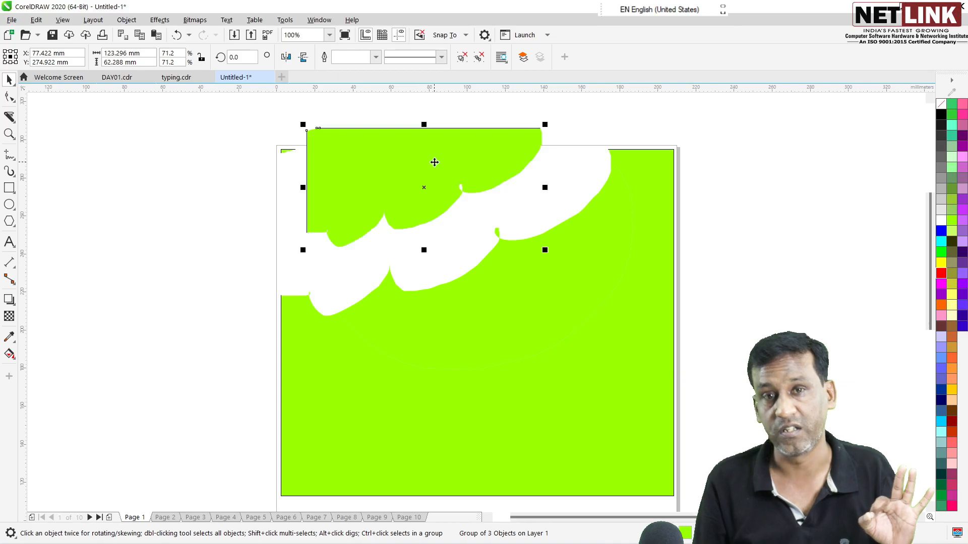
Undo the moves and scaling of the wavy piece and the last knife cut.
key(ctrl+z)
key(ctrl+z)
key(ctrl+z)
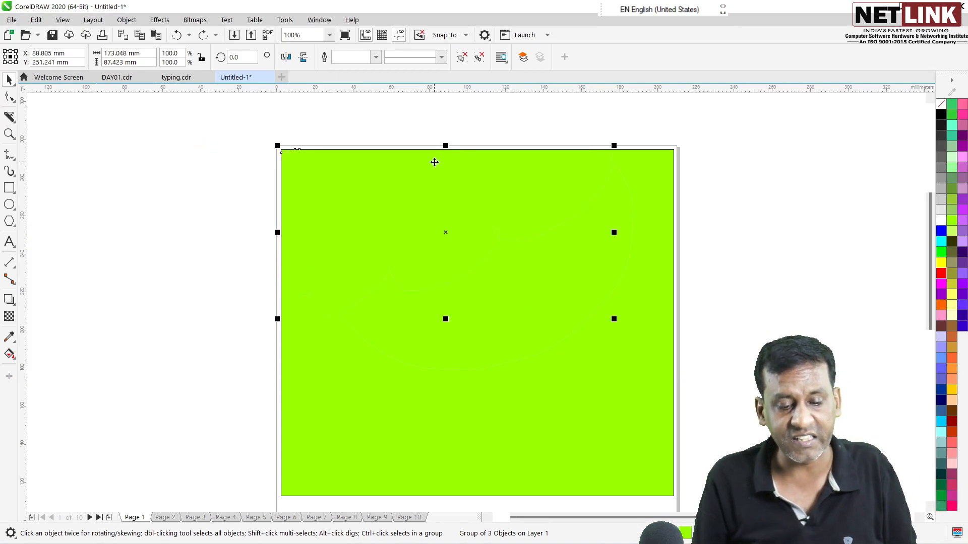
key(ctrl+z)
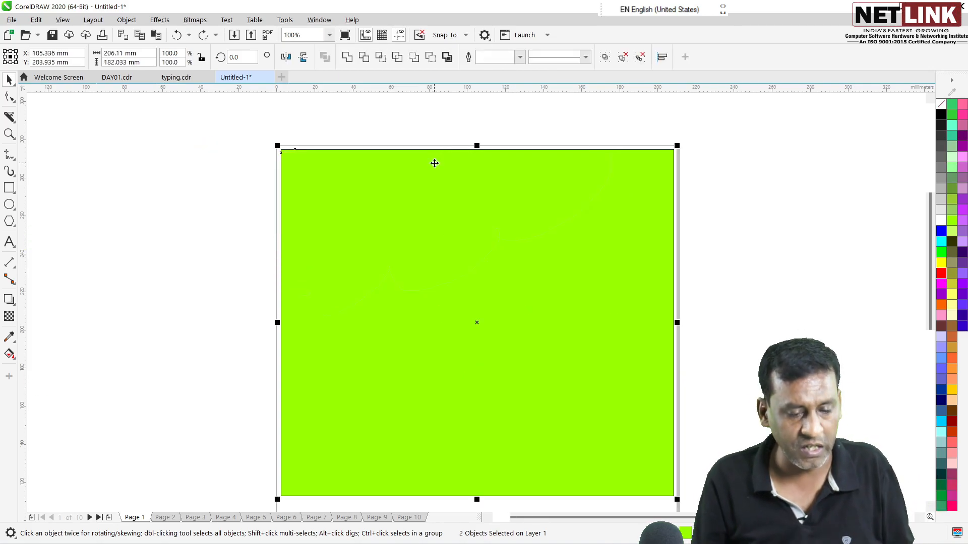
Slice the green rectangle with the Knife in 2-Point Line mode, cutting from its upper-left corner toward the lower middle.
click(14, 105)
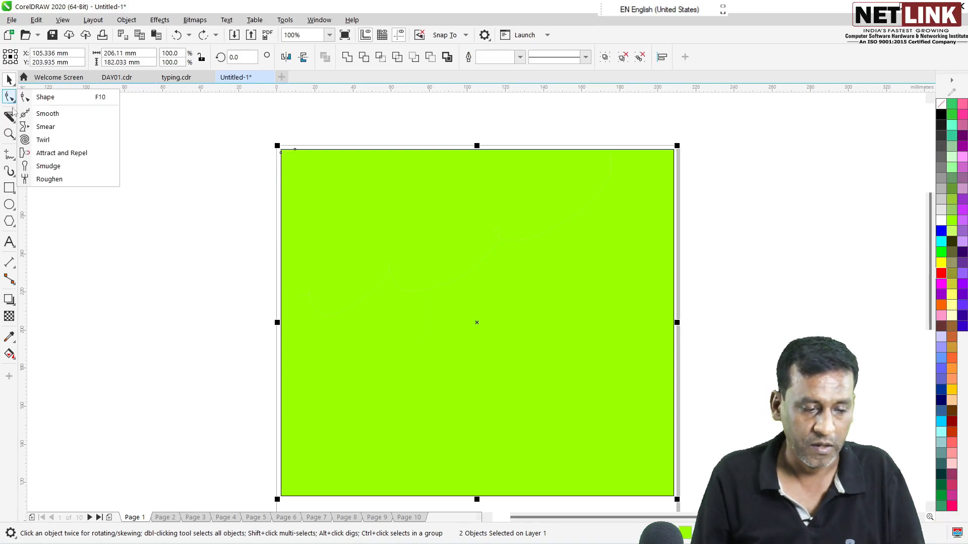
click(13, 119)
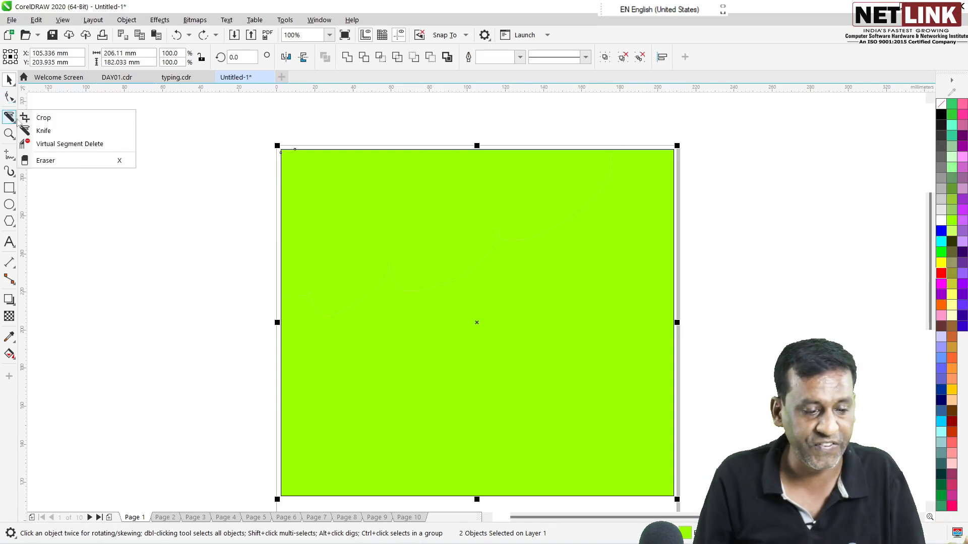
click(43, 131)
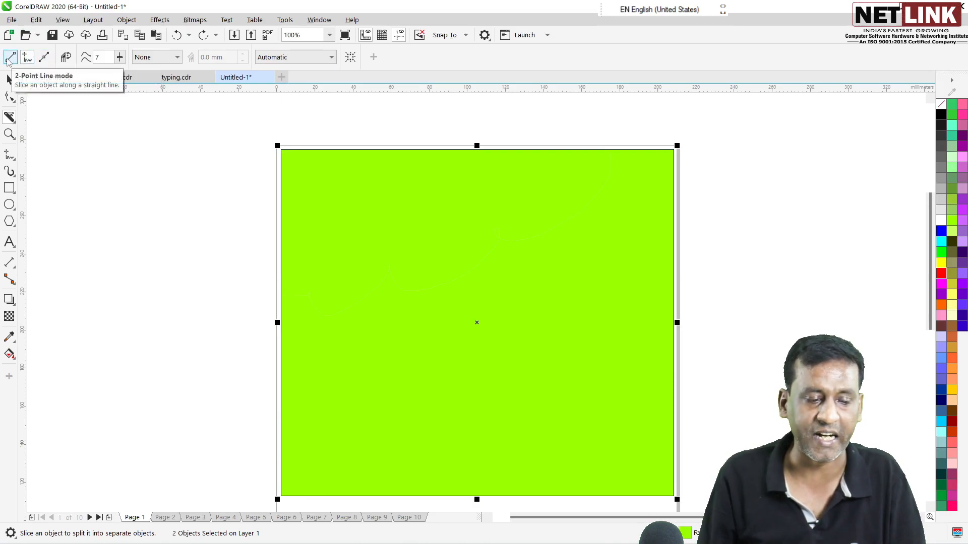
drag(283, 147, 538, 449)
mouse_move(297, 150)
mouse_down()
mouse_move(302, 182)
mouse_move(630, 350)
mouse_move(676, 499)
mouse_move(501, 173)
mouse_move(297, 154)
mouse_up()
Try moving the cut-out wavy group up and right of the green rectangle, undo the move and clear the selection.
key(space)
drag(354, 253, 601, 216)
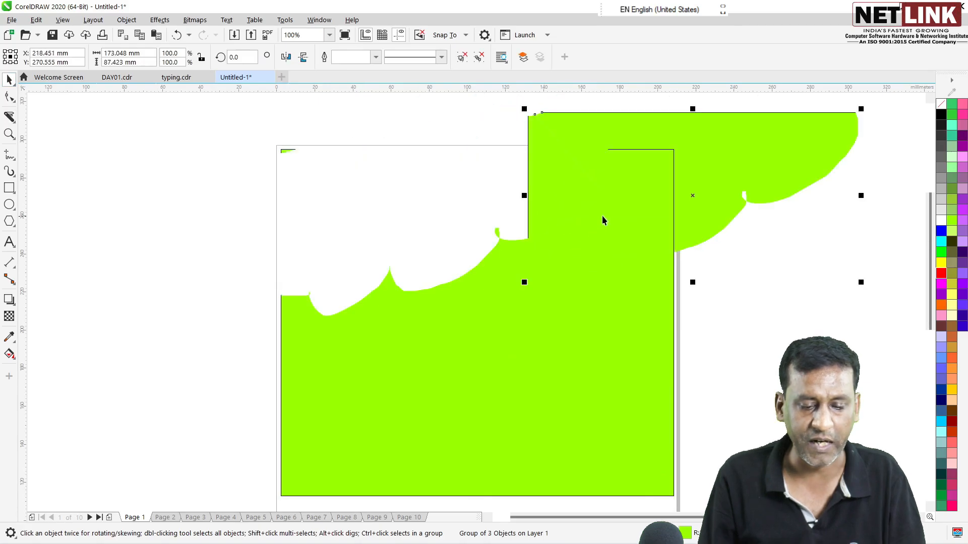
key(ctrl+z)
key(Escape)
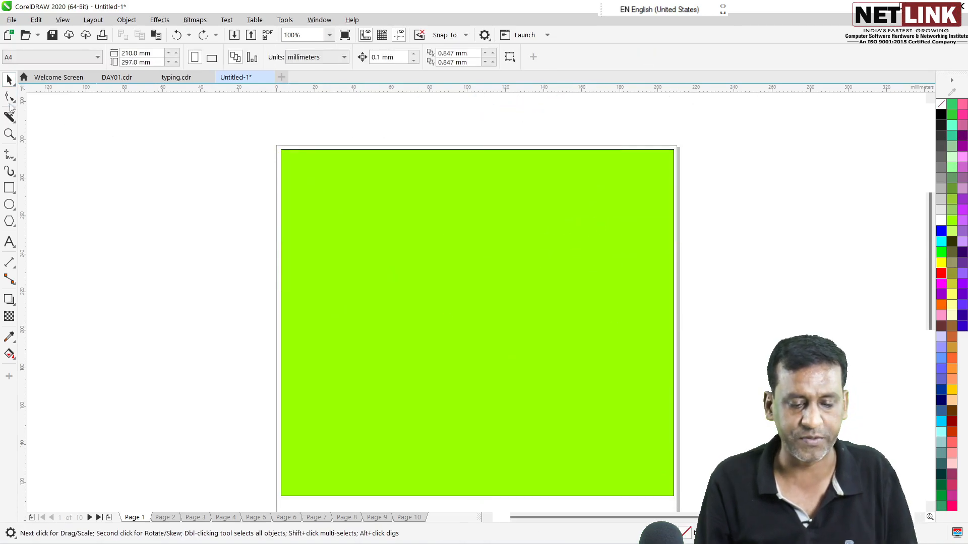
Slice the green rectangle with Freehand mode Knife cuts, starting near its upper-left corner and cutting again through its middle.
click(13, 119)
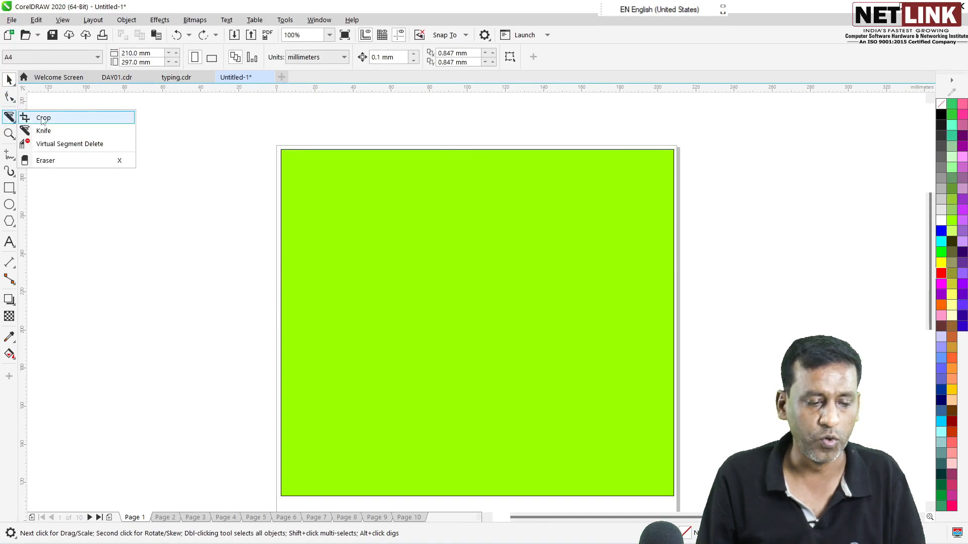
click(28, 117)
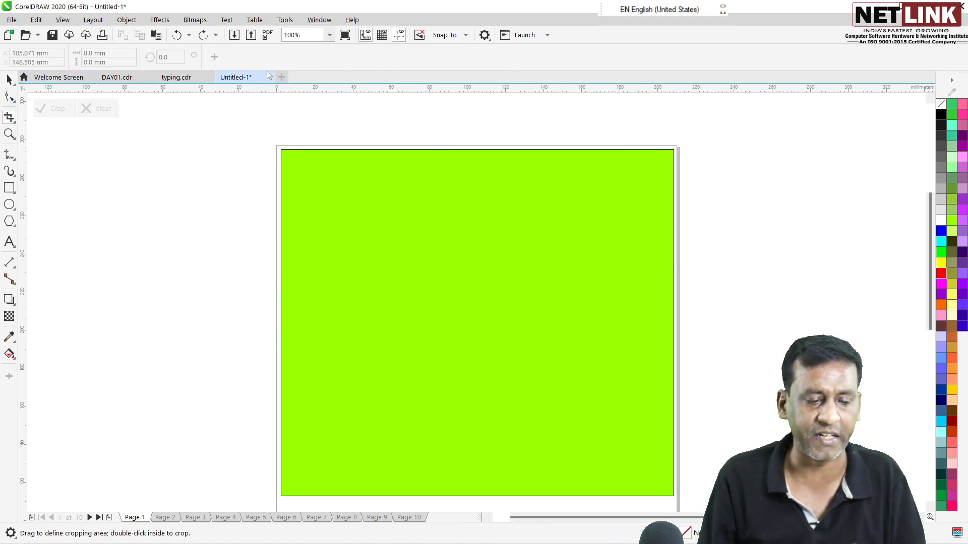
click(15, 123)
click(44, 131)
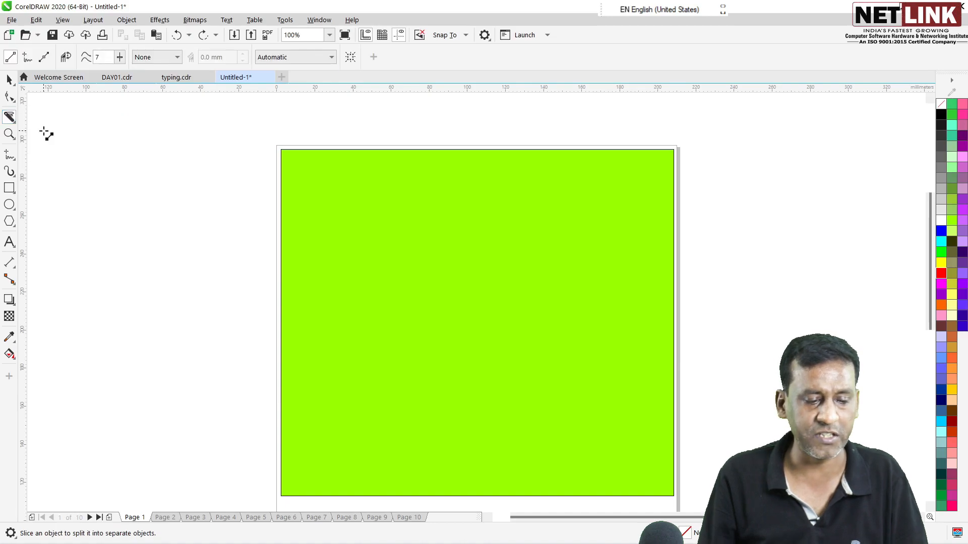
click(28, 58)
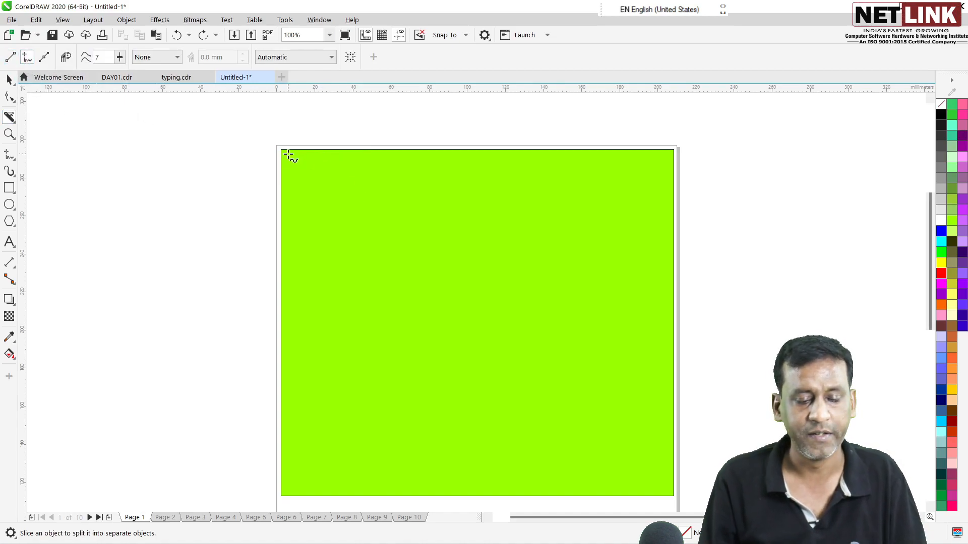
mouse_move(287, 153)
mouse_down()
mouse_move(410, 152)
mouse_move(482, 185)
mouse_move(551, 199)
mouse_move(406, 277)
mouse_move(327, 290)
mouse_move(366, 361)
mouse_move(512, 373)
mouse_move(620, 343)
mouse_move(698, 206)
mouse_move(617, 128)
mouse_move(339, 123)
mouse_move(298, 147)
mouse_up()
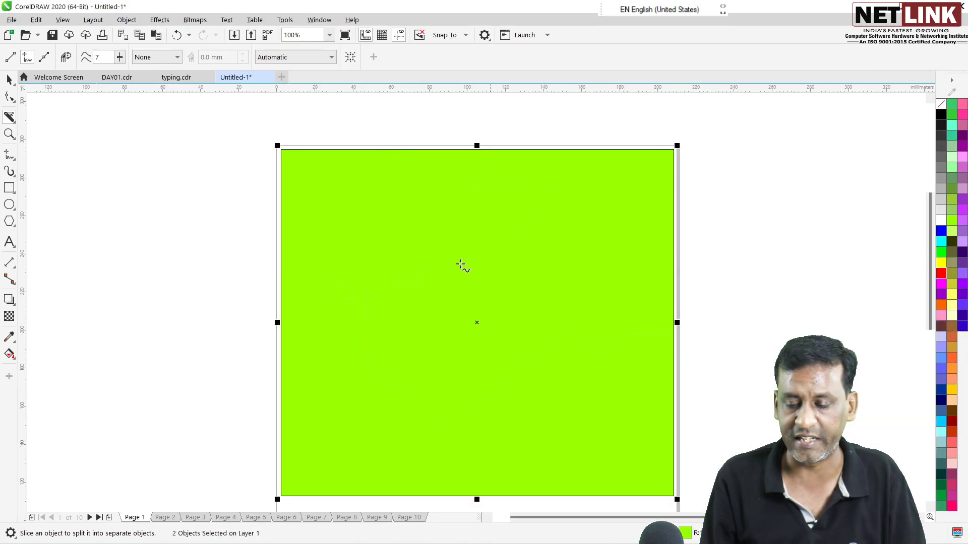
mouse_move(406, 215)
mouse_down()
mouse_move(583, 199)
mouse_move(558, 326)
mouse_move(411, 246)
mouse_move(441, 169)
mouse_move(481, 180)
mouse_move(403, 149)
mouse_move(389, 161)
mouse_move(423, 209)
mouse_move(458, 305)
mouse_up()
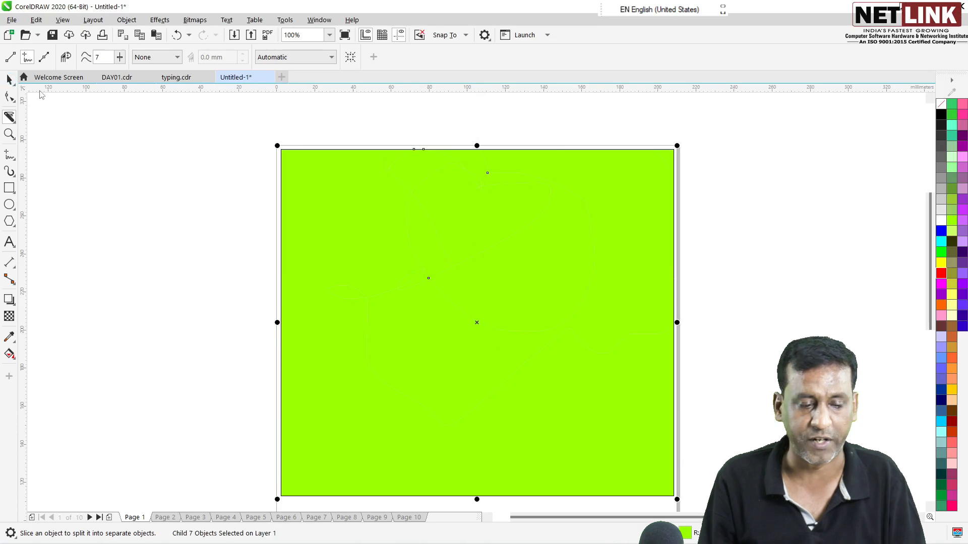
Try moving the sliced group down and left, and undo that move along with the last knife cut.
click(10, 81)
drag(443, 195, 371, 186)
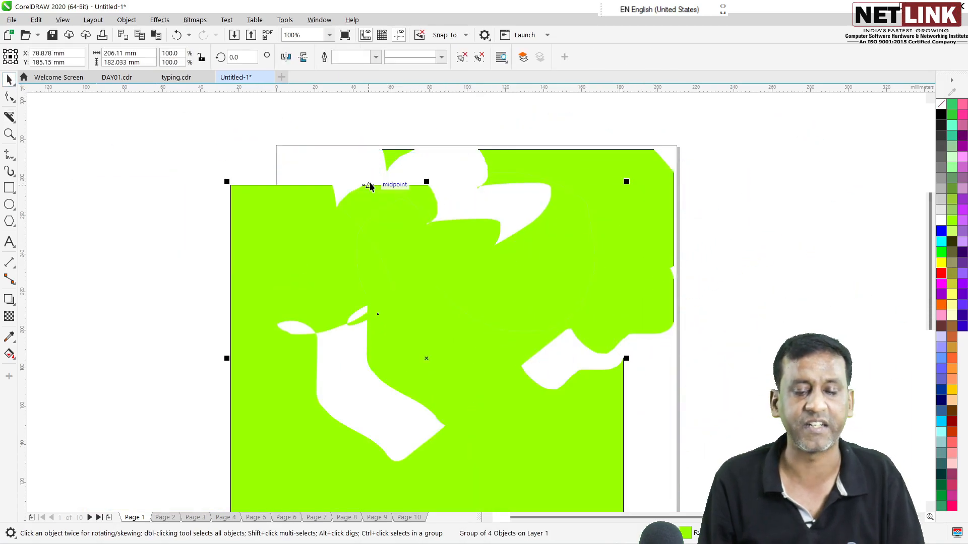
key(ctrl+z)
key(ctrl+z)
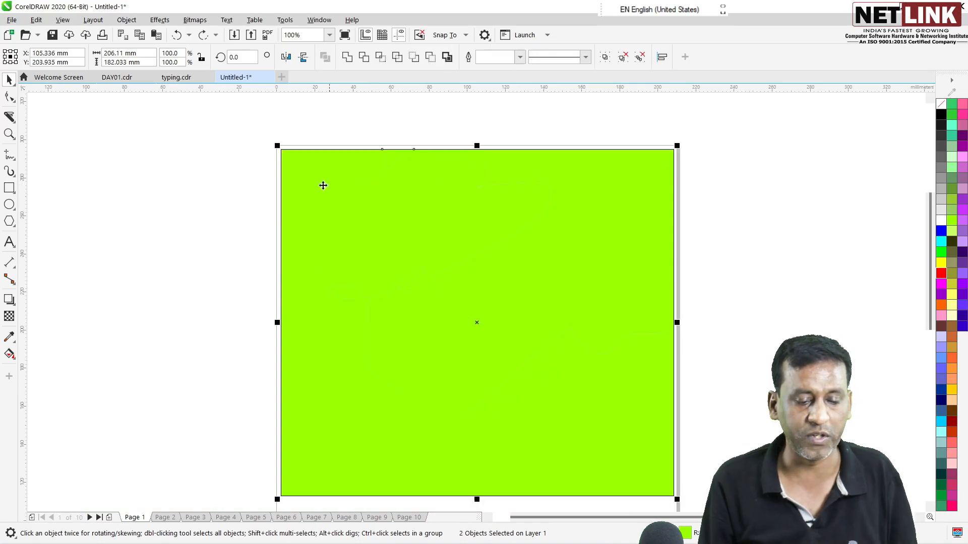
Try the Gap cut option for the Knife, restore None, and set the freehand smoothing to 50.
click(9, 117)
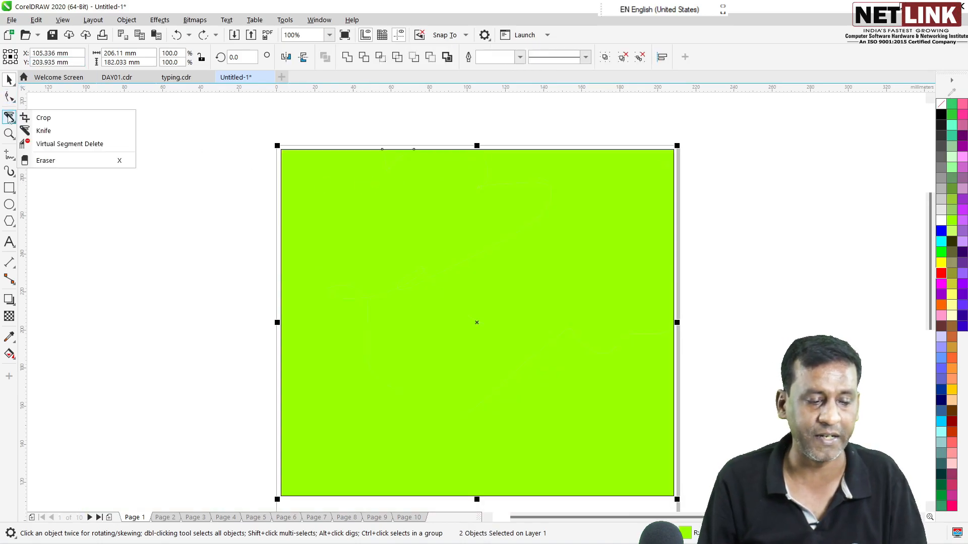
click(47, 130)
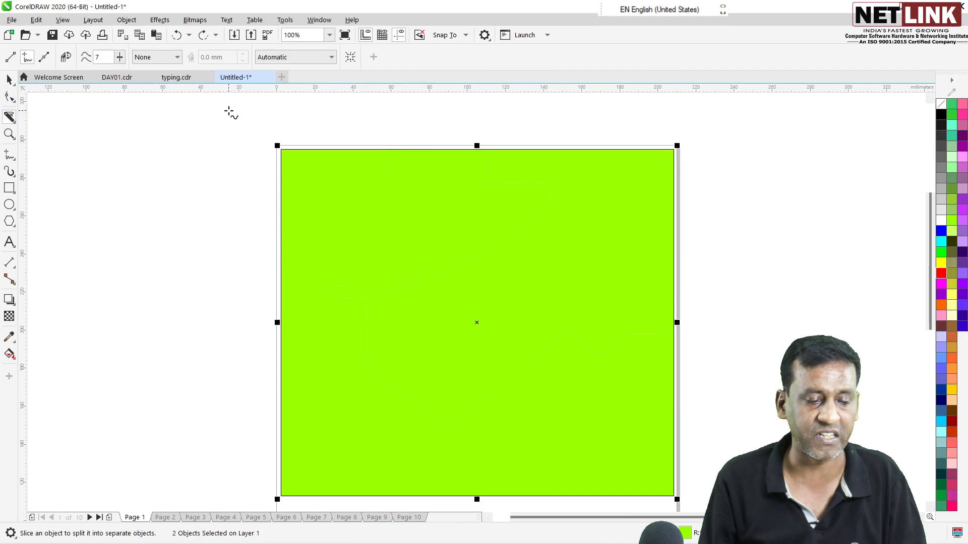
click(166, 57)
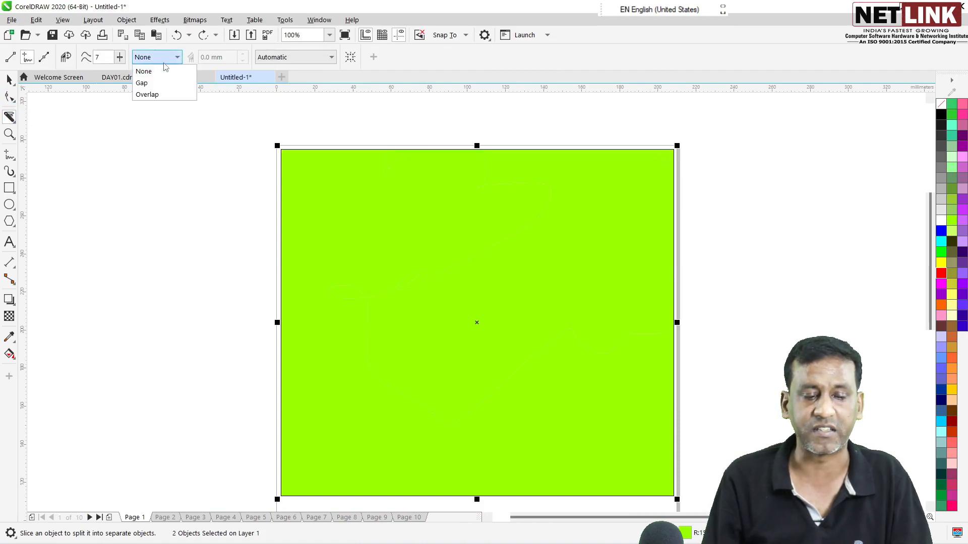
click(142, 82)
click(153, 57)
click(144, 70)
click(120, 62)
drag(121, 73, 145, 73)
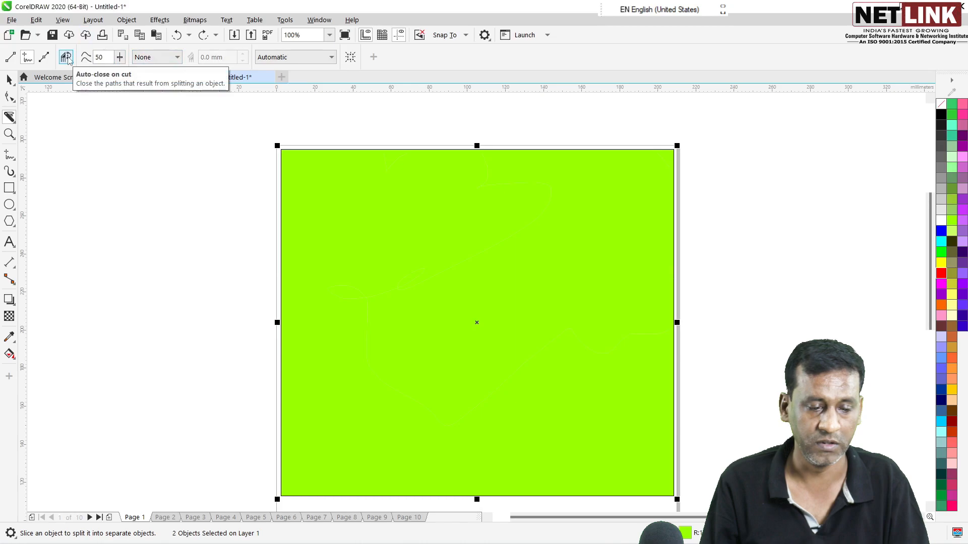
Slice the green rectangle with another freehand Knife cut and move the cut group away beyond the page's right edge.
mouse_move(297, 150)
mouse_down()
mouse_move(387, 339)
mouse_move(606, 297)
mouse_move(496, 183)
mouse_move(298, 149)
mouse_up()
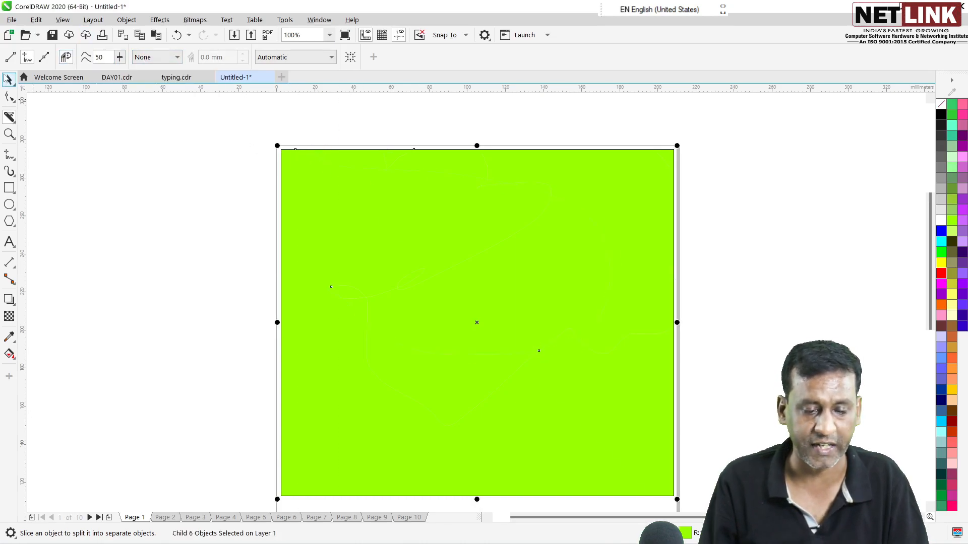
click(4, 75)
drag(400, 211, 818, 170)
Delete the moved group and the remaining green pieces to clear the page.
key(Delete)
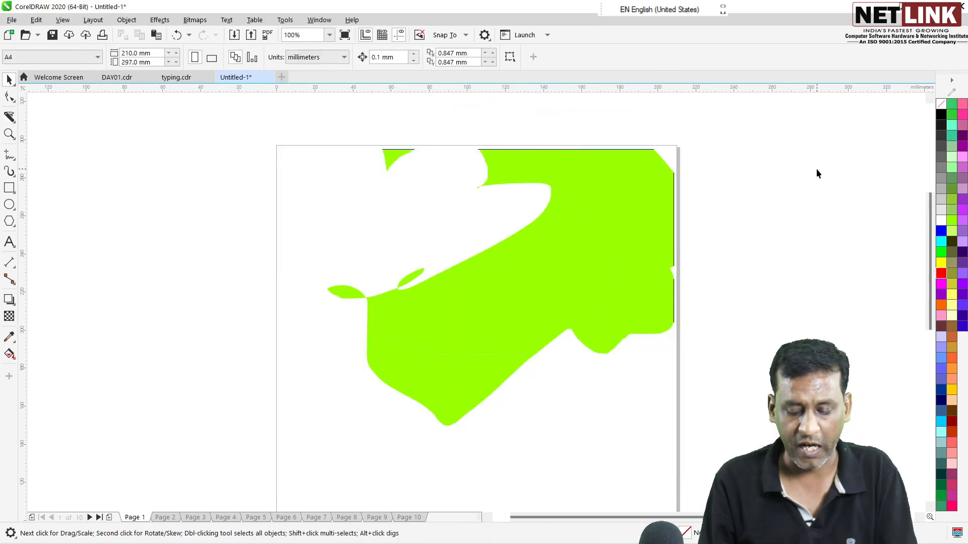
click(409, 176)
key(Delete)
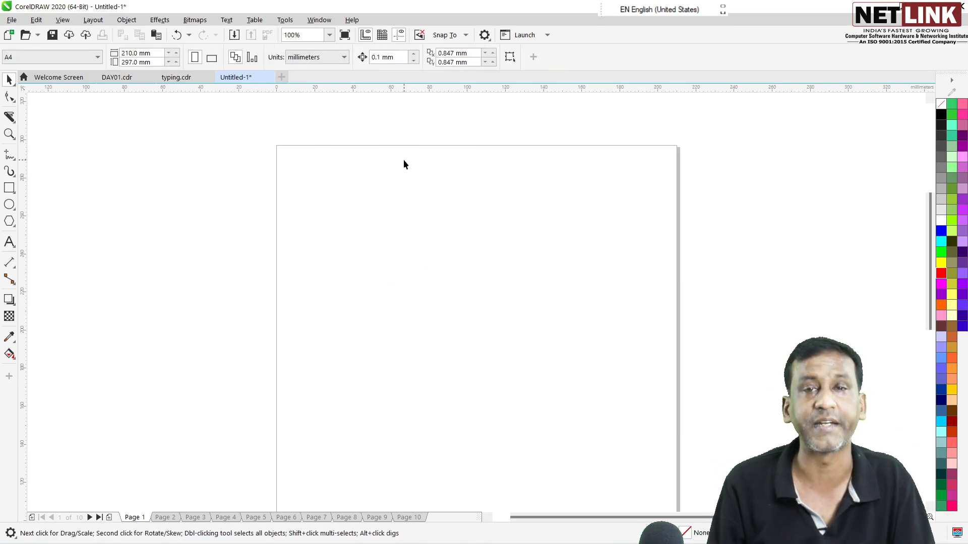
click(11, 119)
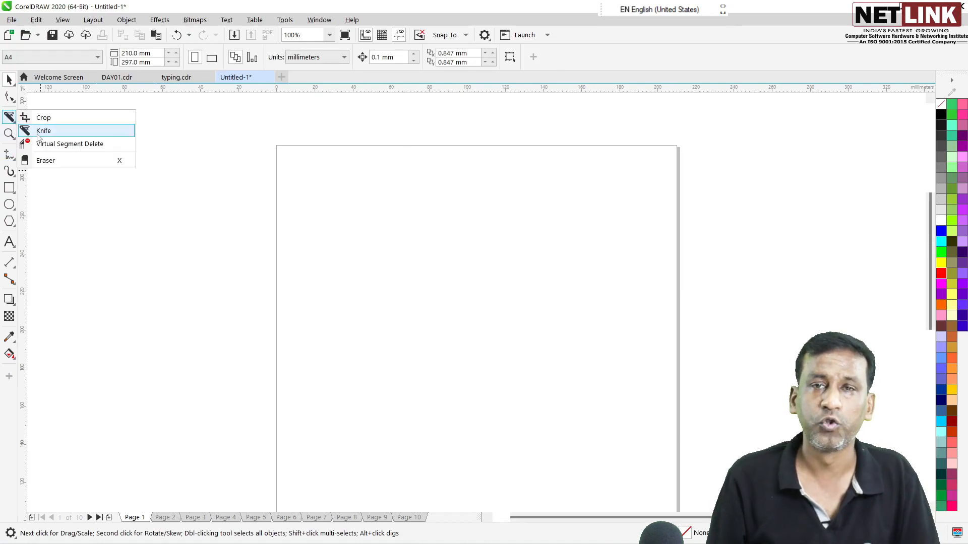
click(12, 20)
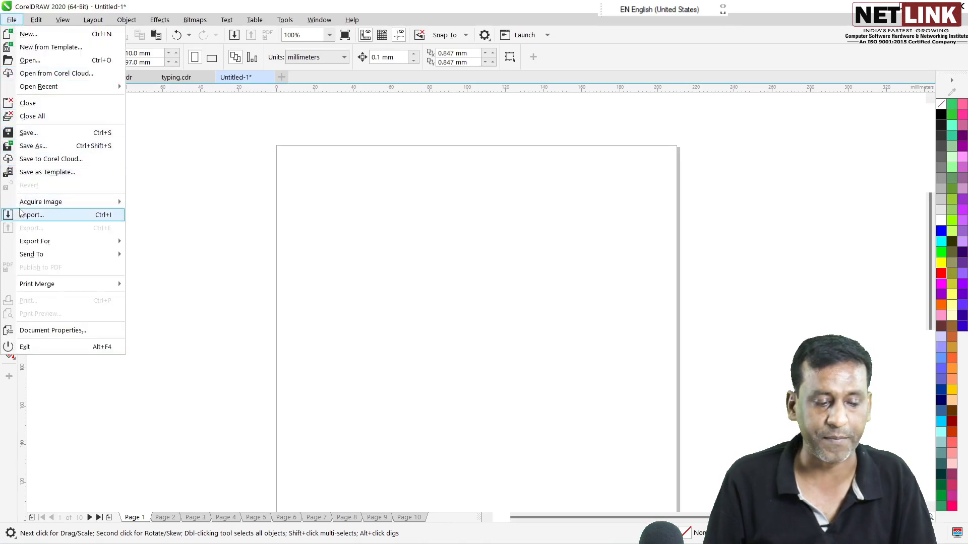
click(299, 198)
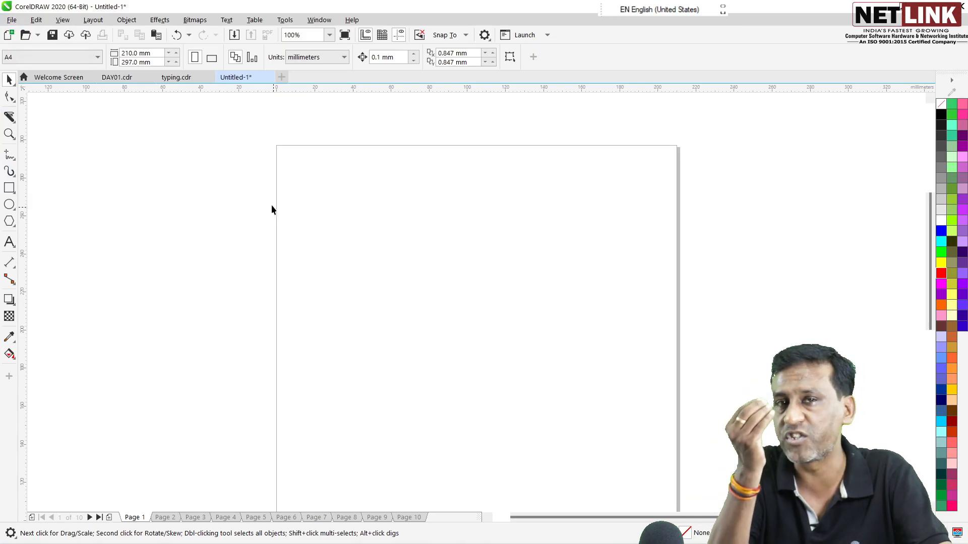
Import the image "download (12)" from the Downloads folder.
click(12, 21)
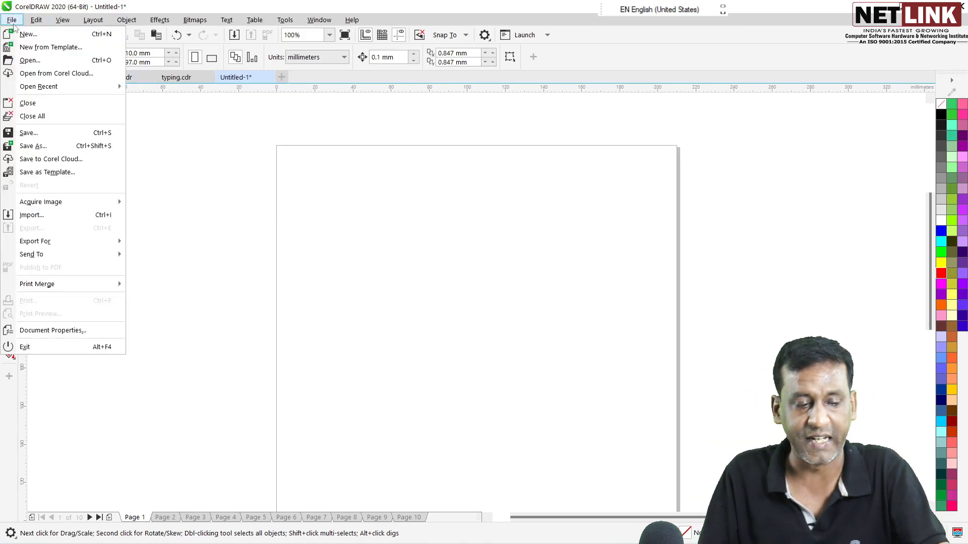
click(30, 215)
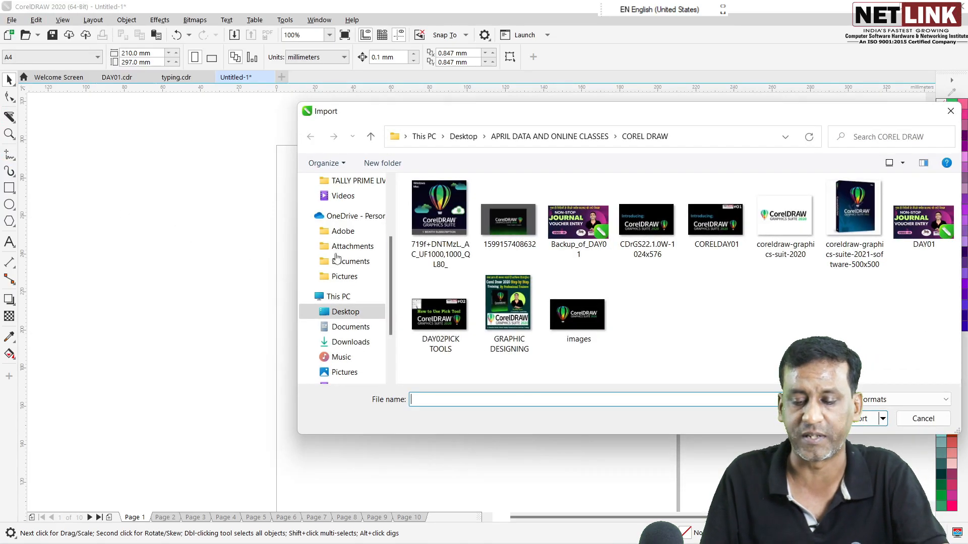
scroll(396, 217, up, 2)
scroll(396, 214, up, 1)
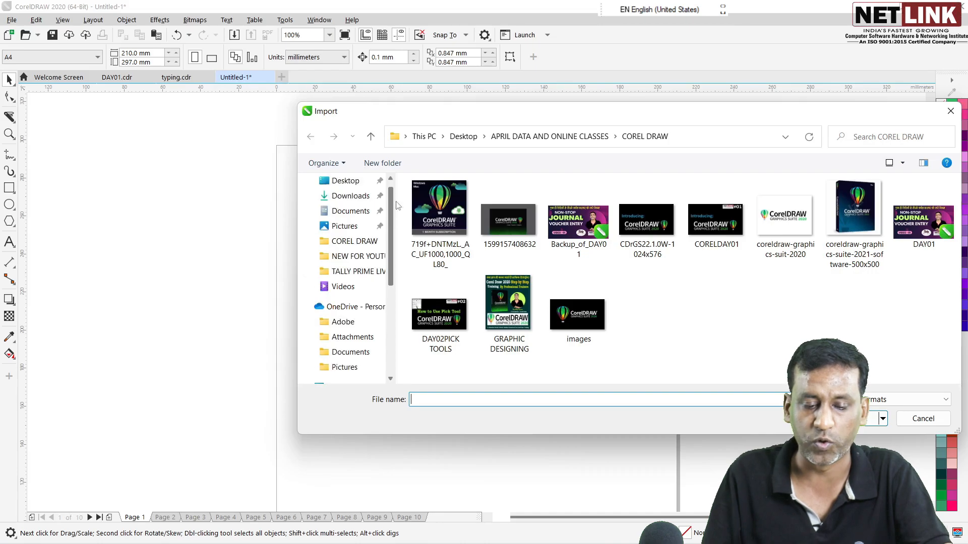
click(350, 195)
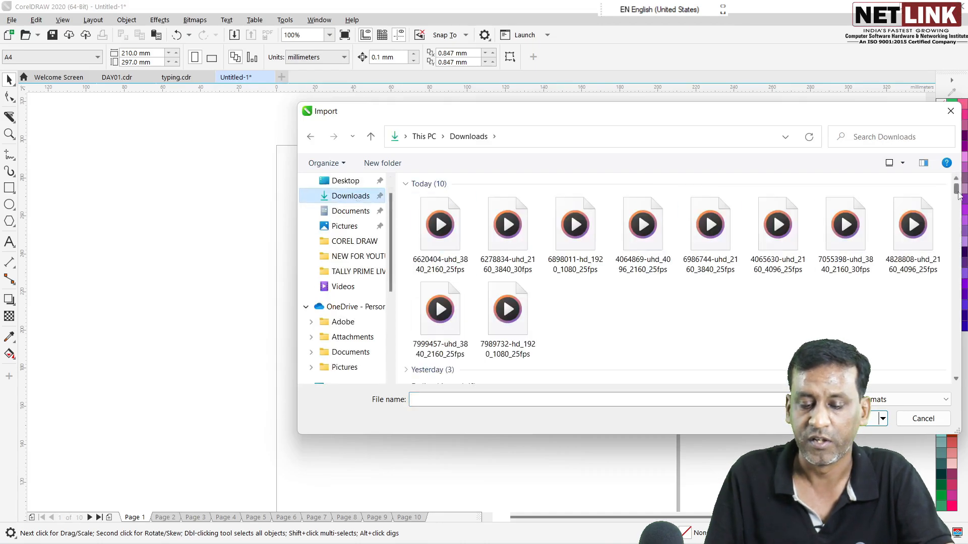
drag(959, 194, 959, 207)
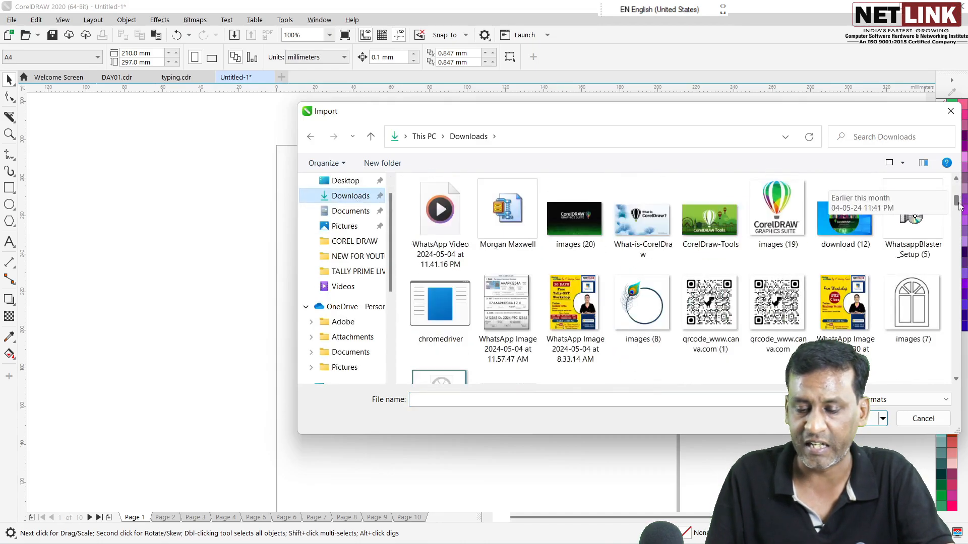
click(709, 217)
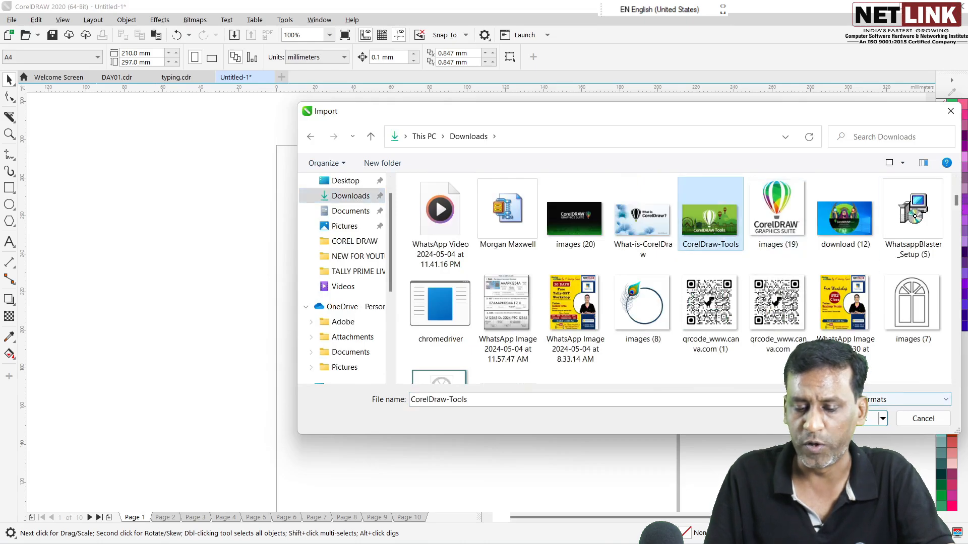
double_click(845, 217)
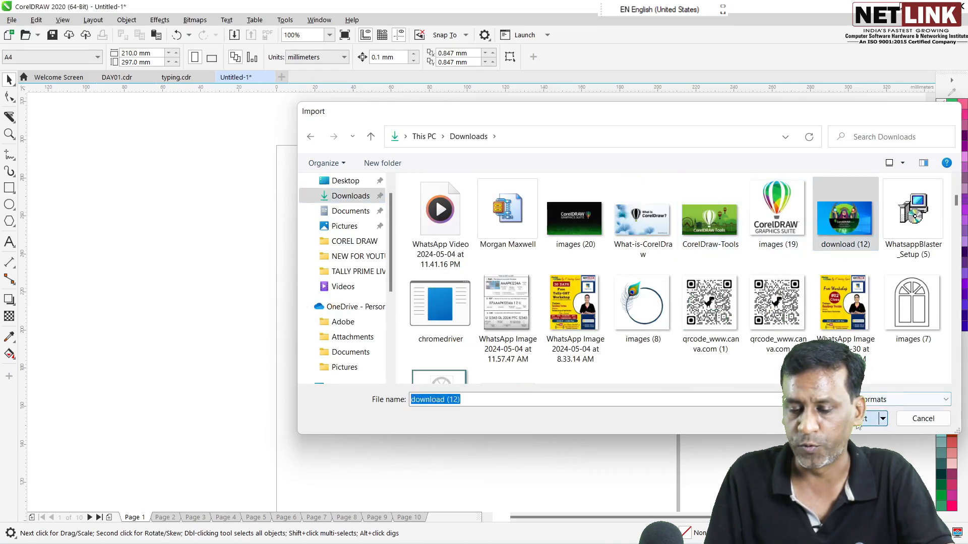
Place the imported image at about 199 × 121 mm and move it to the upper part of the page.
click(339, 172)
drag(389, 204, 700, 409)
drag(562, 300, 504, 285)
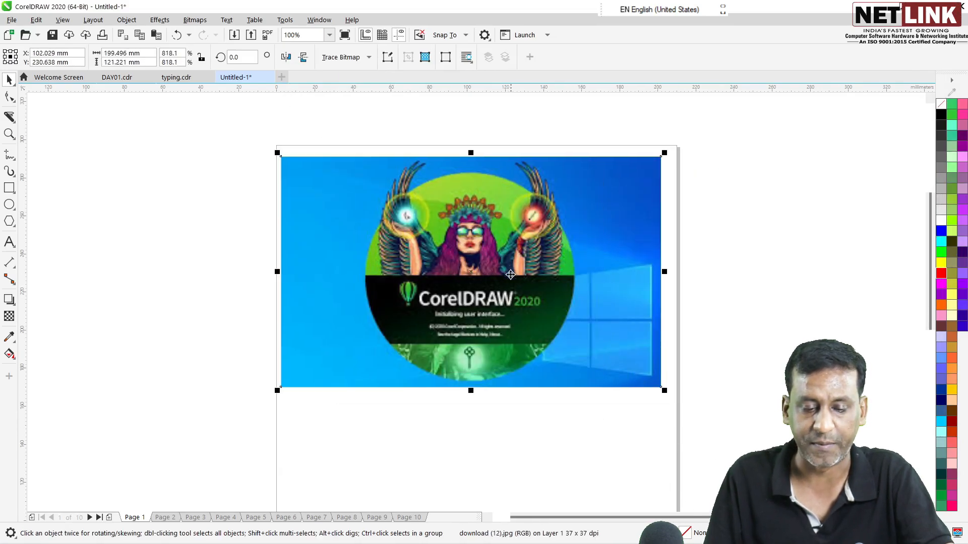
Crop the image to an area of about 115 × 120 mm around the circular CorelDRAW artwork.
click(12, 120)
click(43, 120)
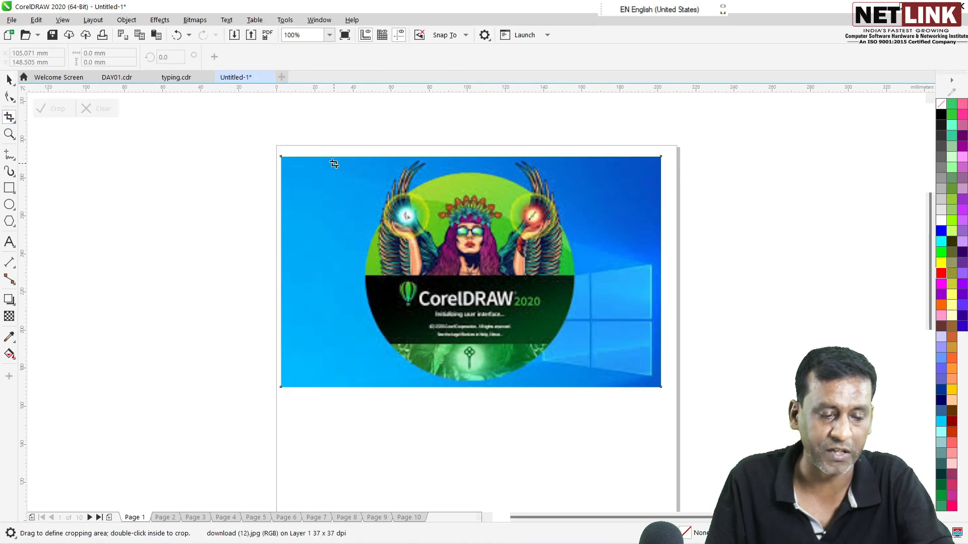
drag(360, 160, 580, 385)
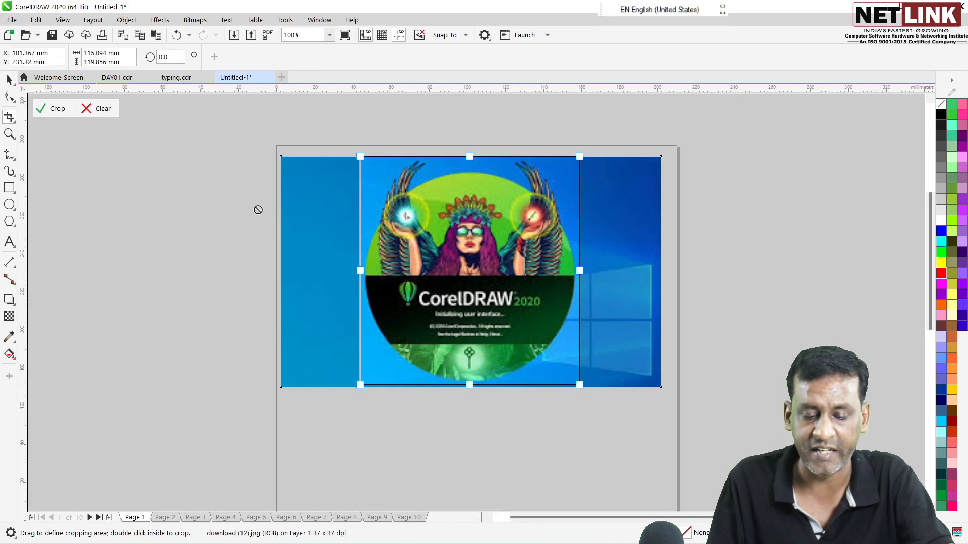
click(58, 115)
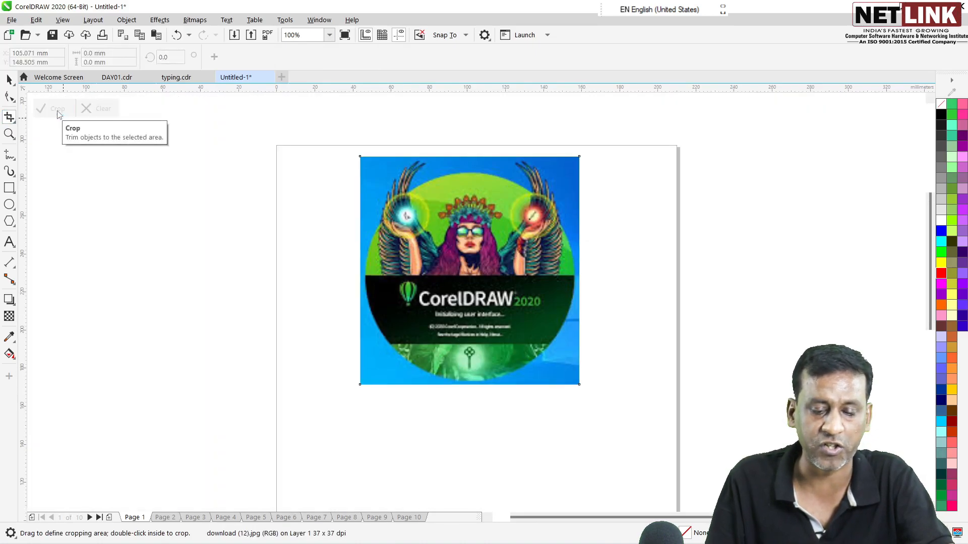
Slice the cropped image with a freehand Knife cut around the circular CorelDRAW artwork.
click(11, 117)
click(43, 132)
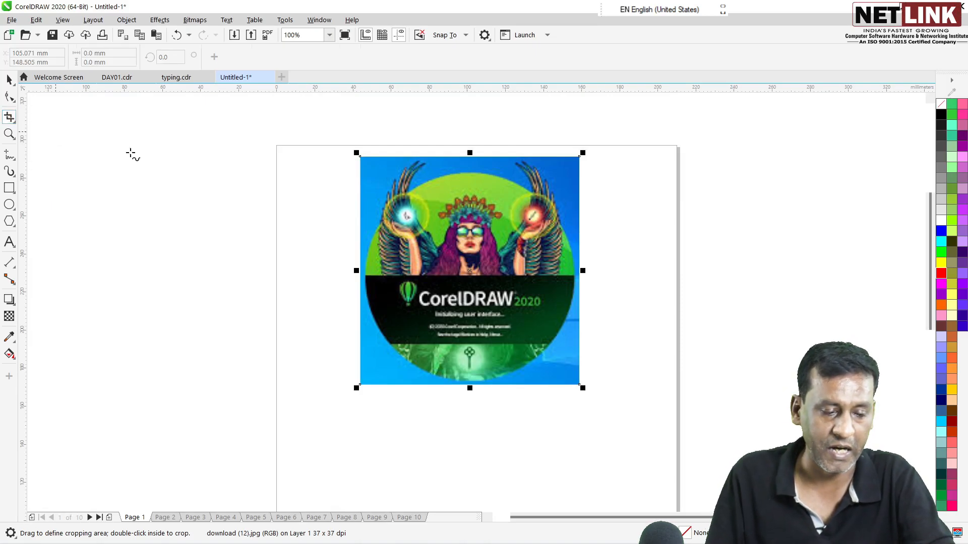
mouse_move(366, 267)
mouse_down()
mouse_move(389, 156)
mouse_move(418, 148)
mouse_move(430, 172)
mouse_move(520, 177)
mouse_move(508, 165)
mouse_move(540, 162)
mouse_move(579, 256)
mouse_move(550, 357)
mouse_move(491, 389)
mouse_move(442, 388)
mouse_move(388, 346)
mouse_move(370, 328)
mouse_move(365, 266)
mouse_up()
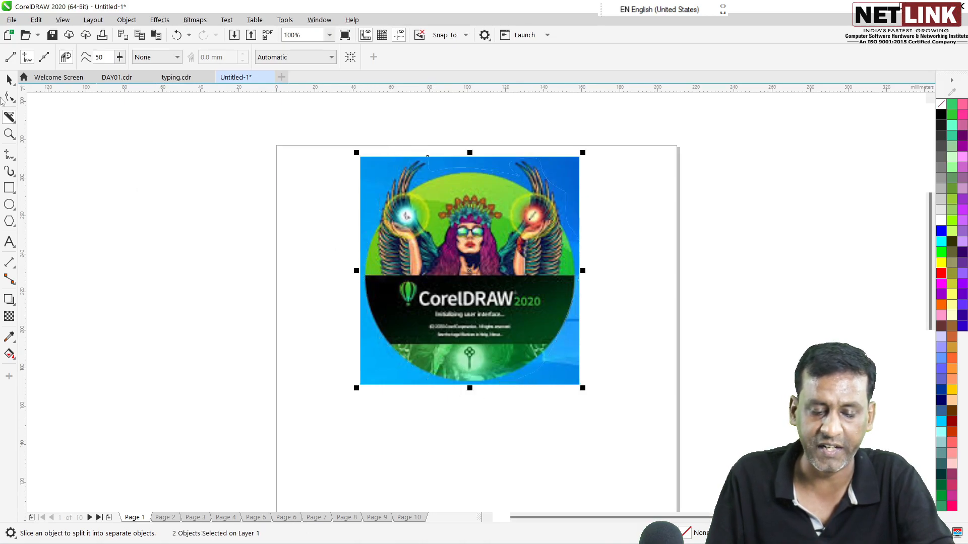
Move the two selected image pieces together past the page's right edge and back to about X 87.6, Y 225.5 mm.
click(9, 79)
drag(458, 264, 700, 253)
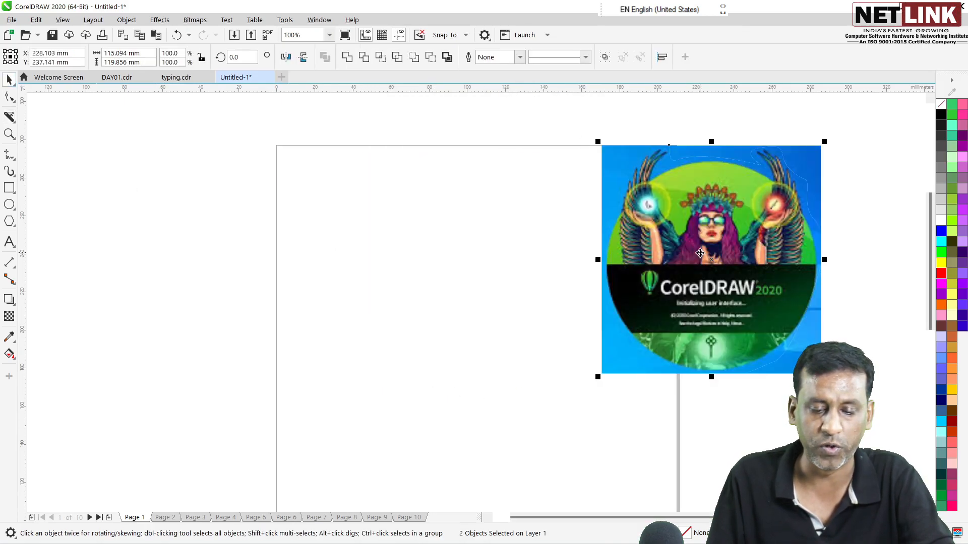
drag(436, 273, 470, 271)
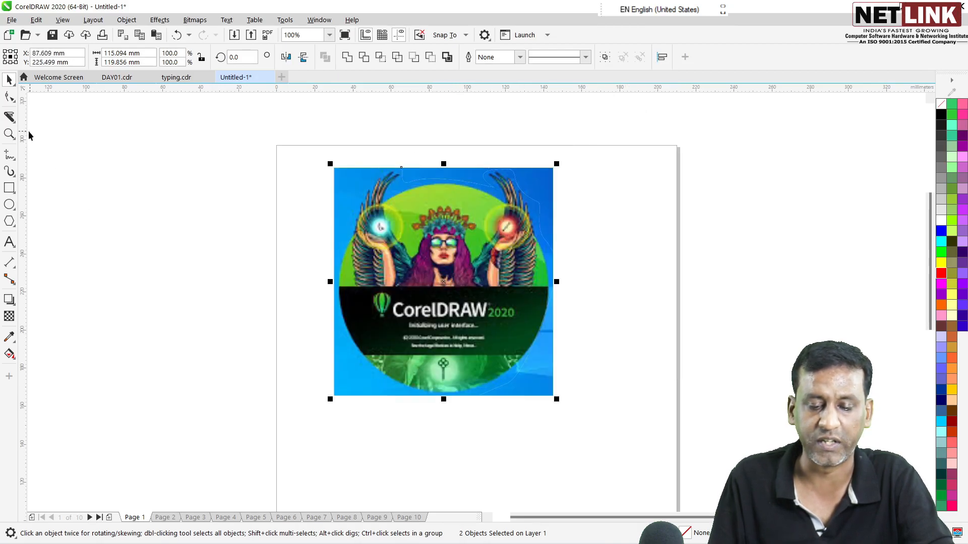
Set the Knife's freehand smoothing to 17 and make another freehand cut near the image's upper-left corner.
click(10, 120)
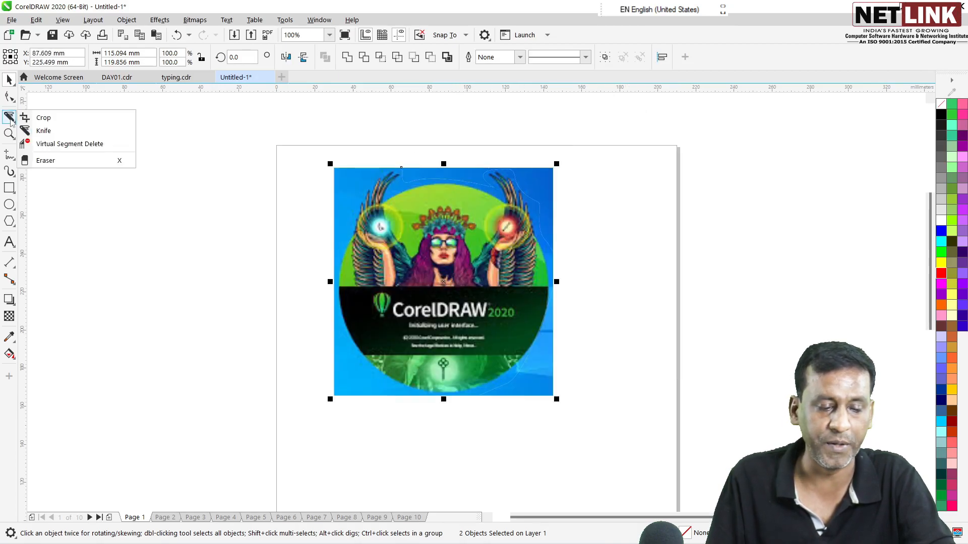
click(48, 130)
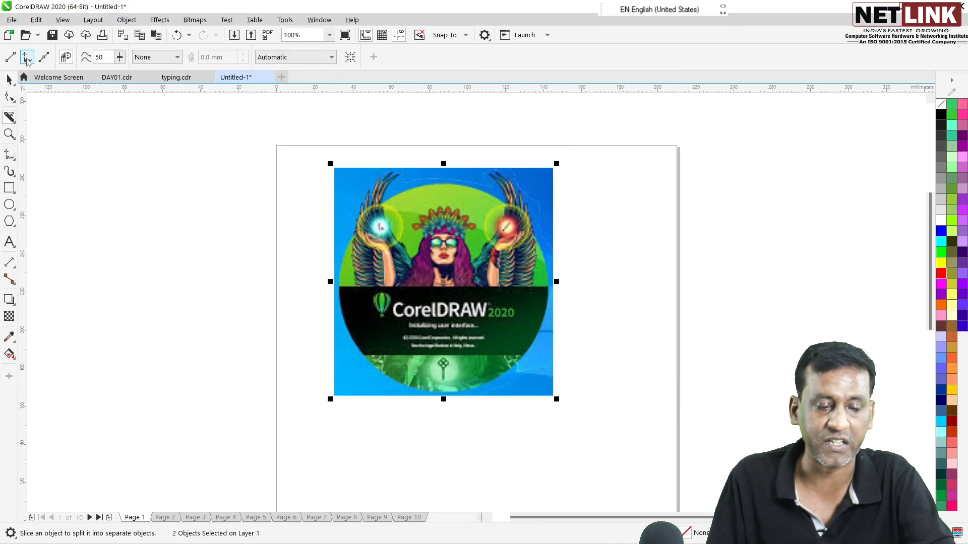
drag(118, 75, 99, 74)
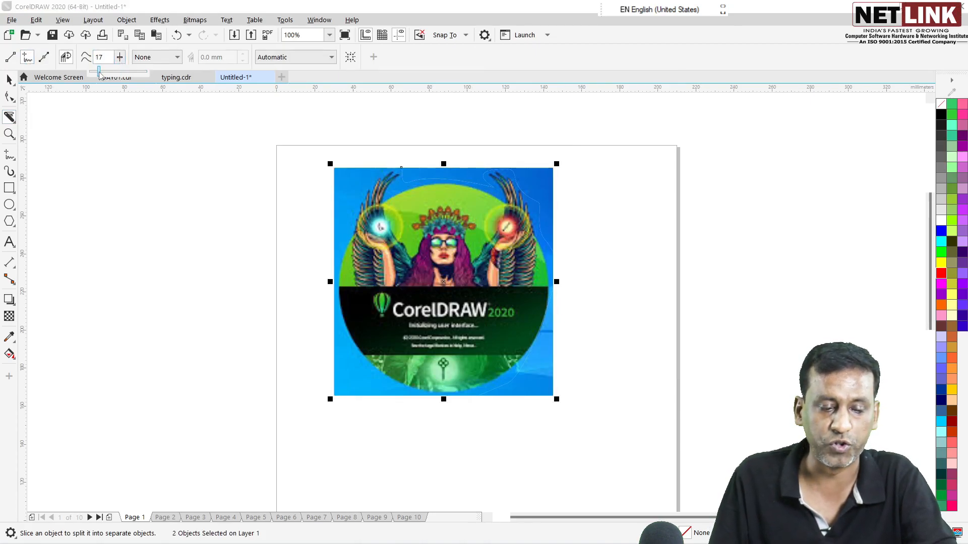
mouse_move(365, 176)
mouse_down()
mouse_move(389, 160)
mouse_move(509, 161)
mouse_move(560, 197)
mouse_move(545, 381)
mouse_move(506, 409)
mouse_move(386, 409)
mouse_move(325, 379)
mouse_move(330, 331)
mouse_move(316, 274)
mouse_move(352, 211)
mouse_move(358, 172)
mouse_move(422, 188)
mouse_up()
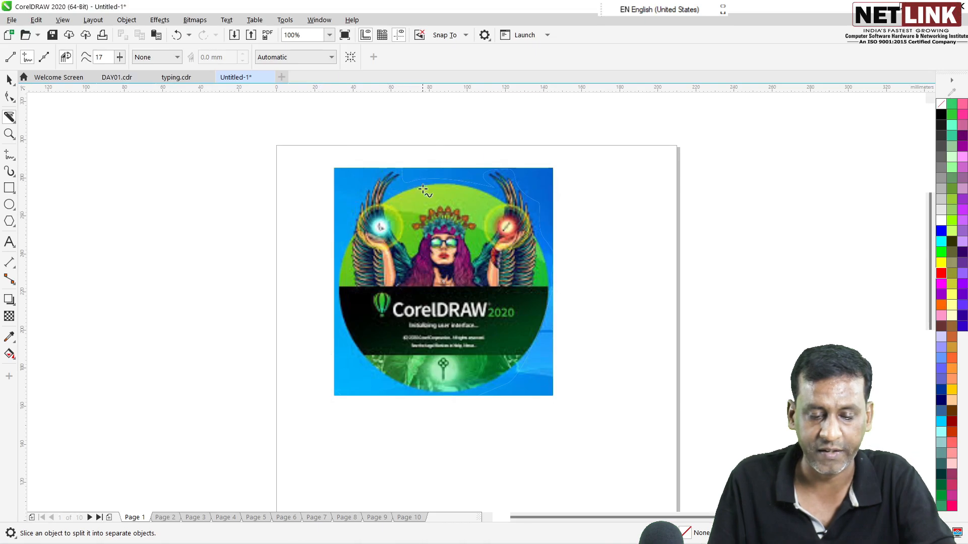
Reshape a node on the upper cut edge of the artwork piece and move that piece past the page's right edge.
click(9, 97)
click(391, 225)
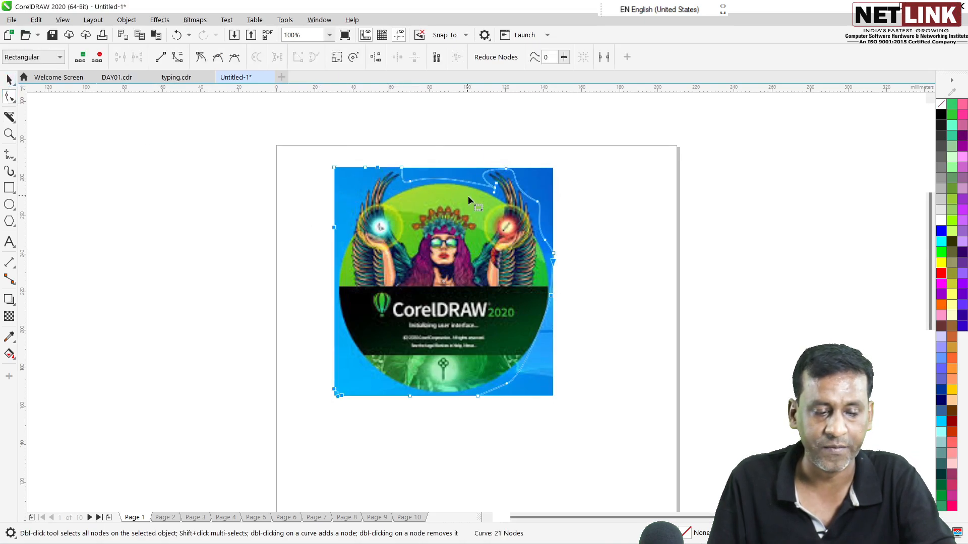
click(441, 179)
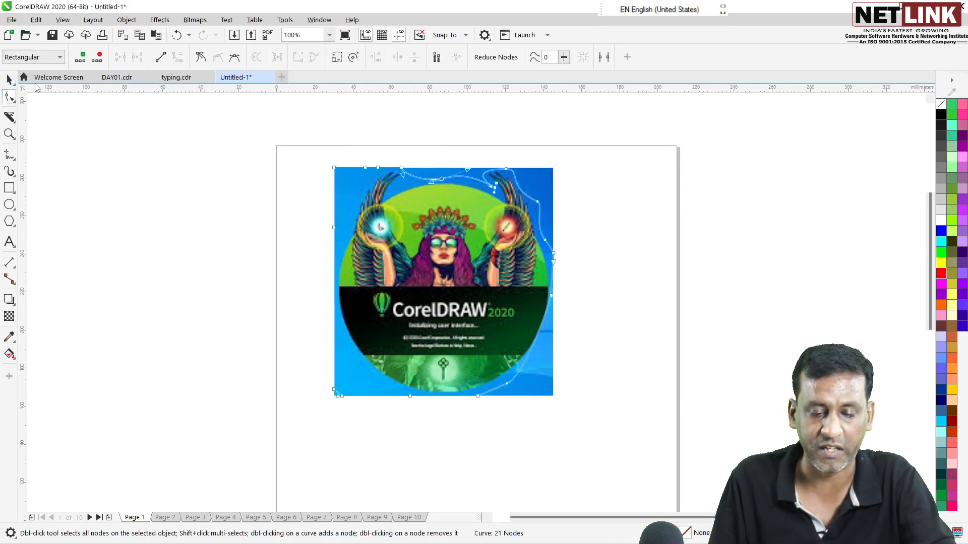
click(9, 79)
drag(419, 259, 731, 225)
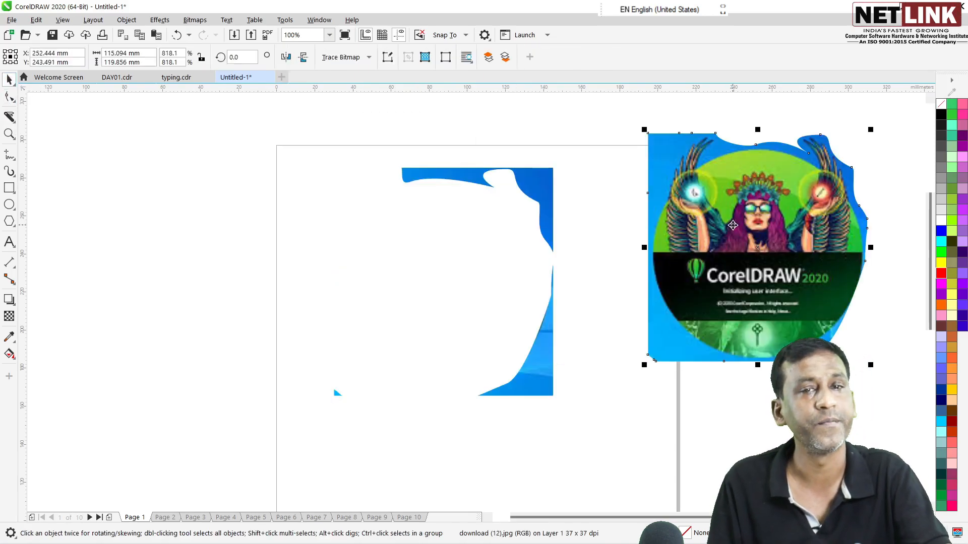
Undo the knife cuts, moves and crop of the CorelDRAW image, and delete the image from the page.
key(ctrl+z)
key(ctrl+z)
key(ctrl+z)
key(ctrl+z)
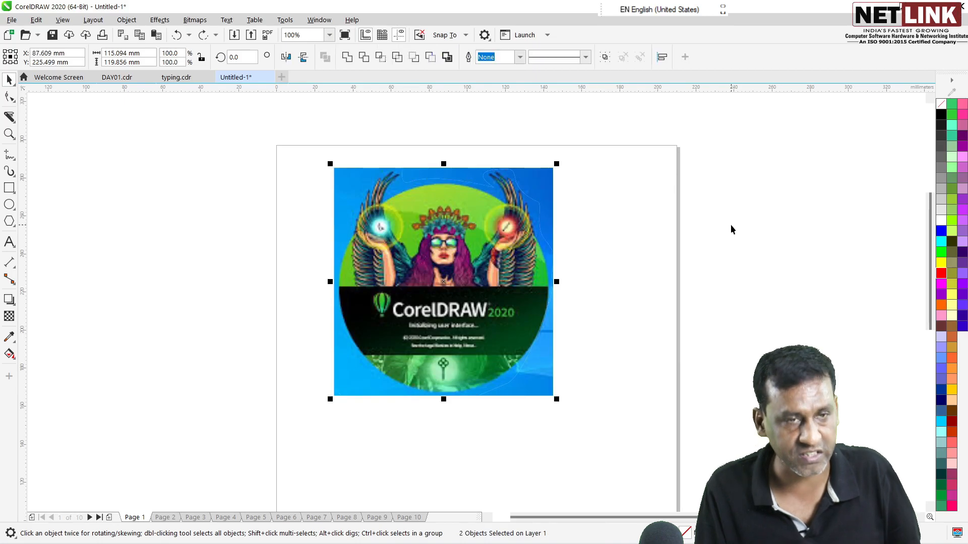
key(ctrl+z)
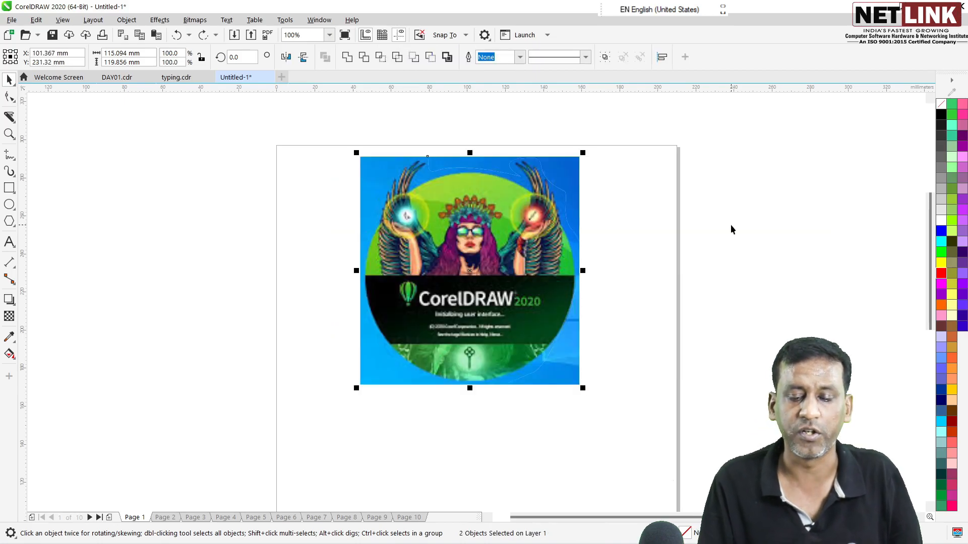
key(ctrl+z)
key(ctrl+z)
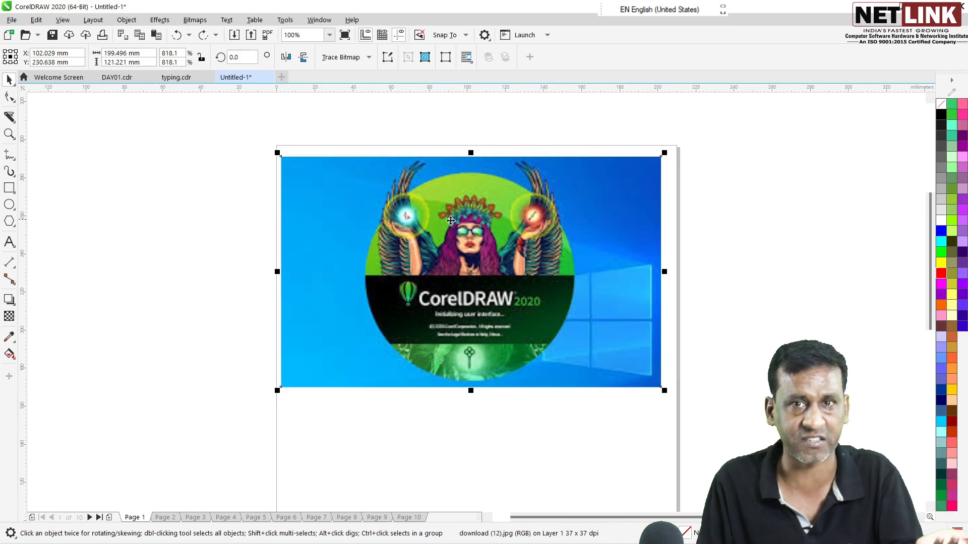
key(Delete)
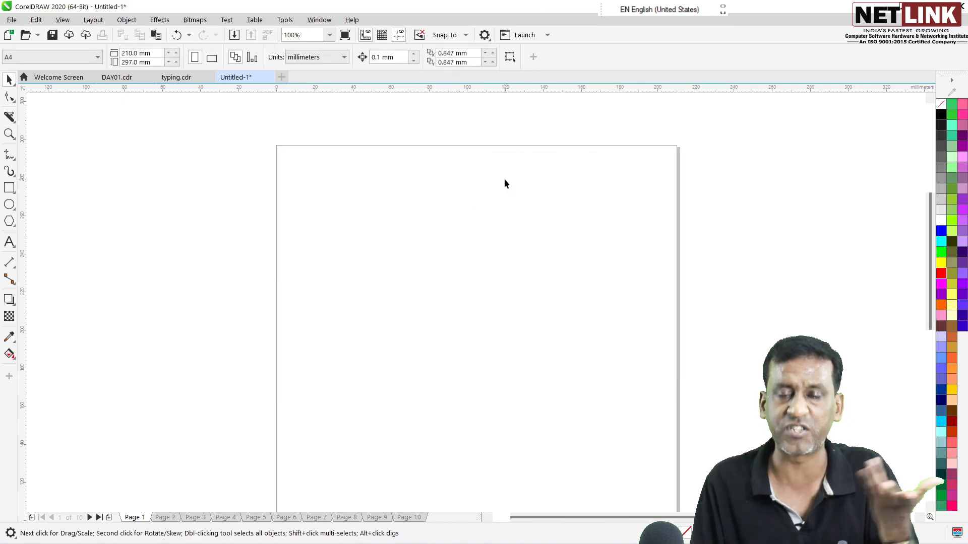
Import the image "pngtree-lord-ganesh-png-image_11385250.png" from the Downloads folder.
click(8, 121)
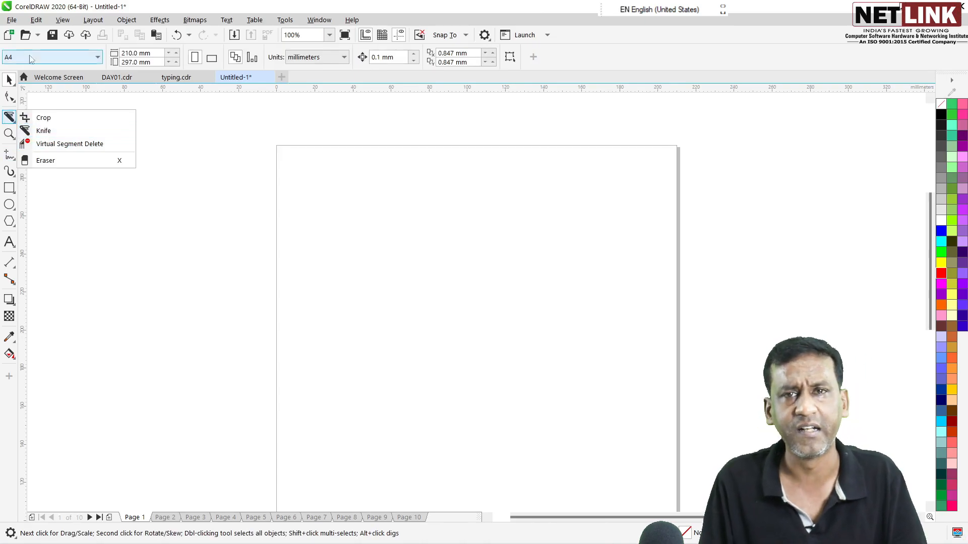
click(11, 20)
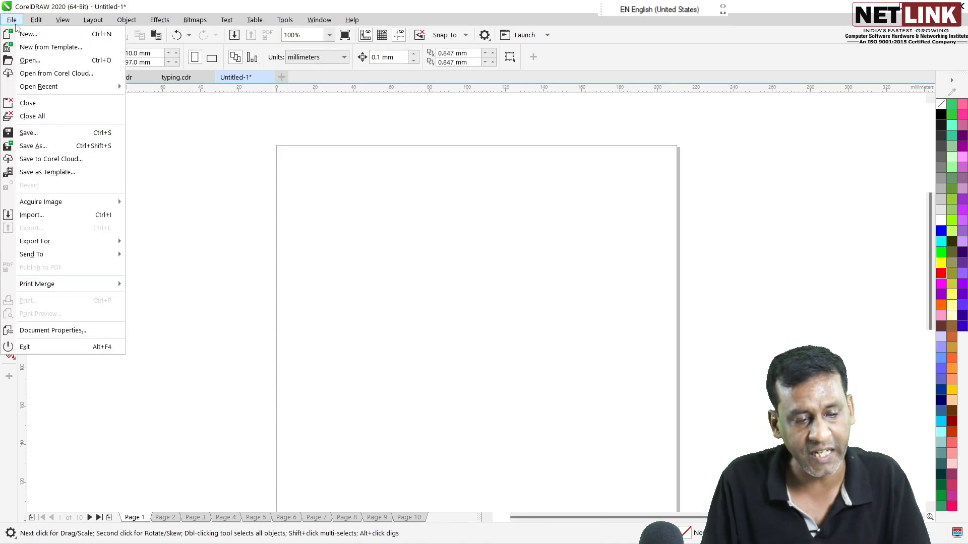
click(31, 215)
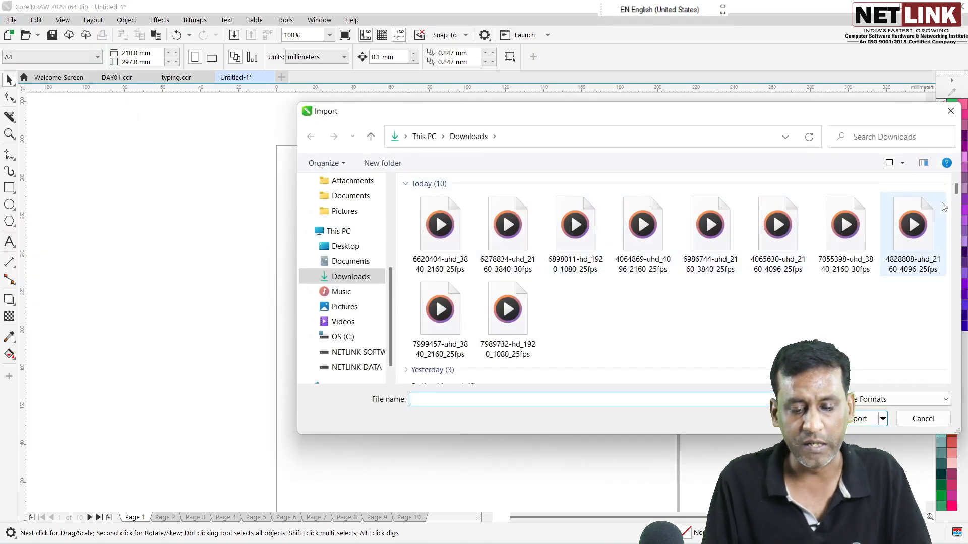
drag(955, 191, 963, 208)
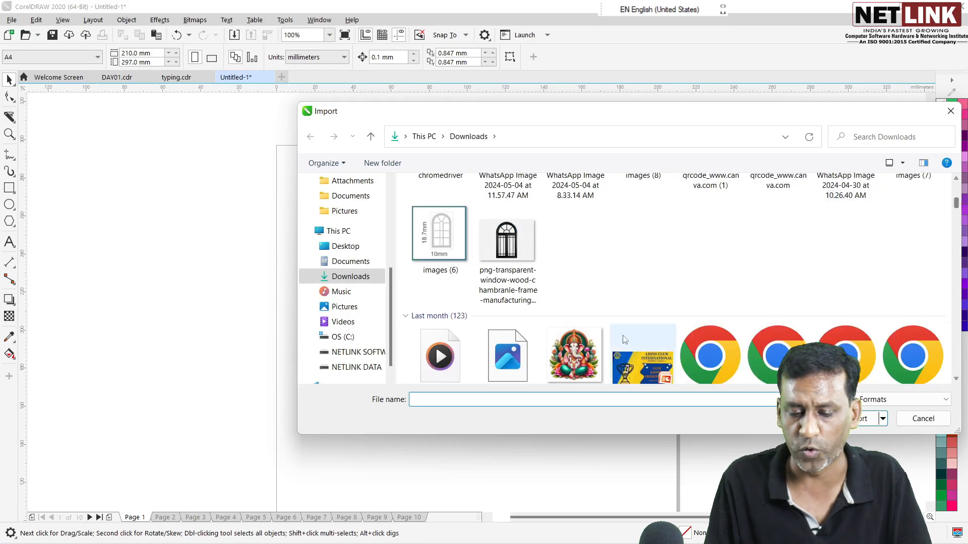
click(575, 355)
click(866, 418)
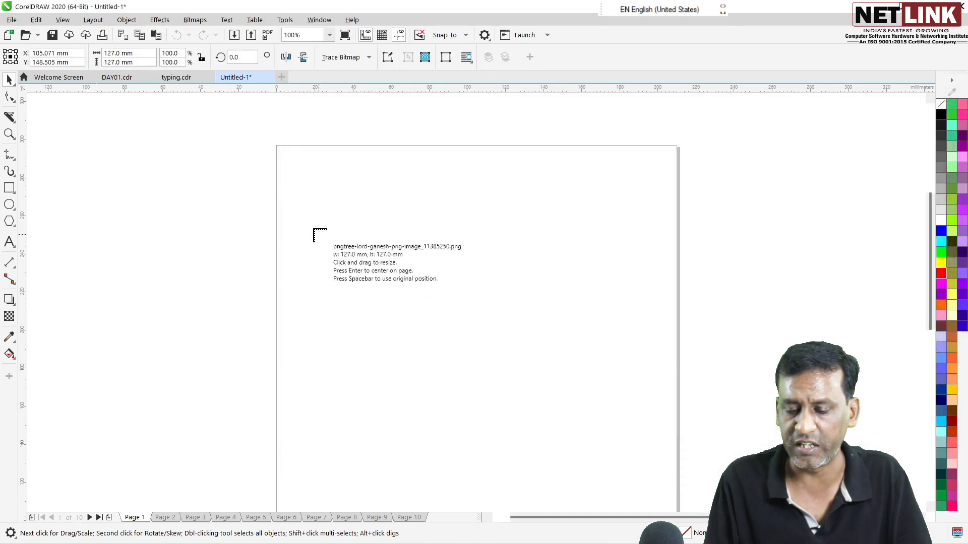
Place the Ganesh image, enlarge it to about 148 × 148 mm and move it to the upper middle of the page.
click(288, 200)
drag(535, 450, 579, 491)
drag(493, 354, 527, 313)
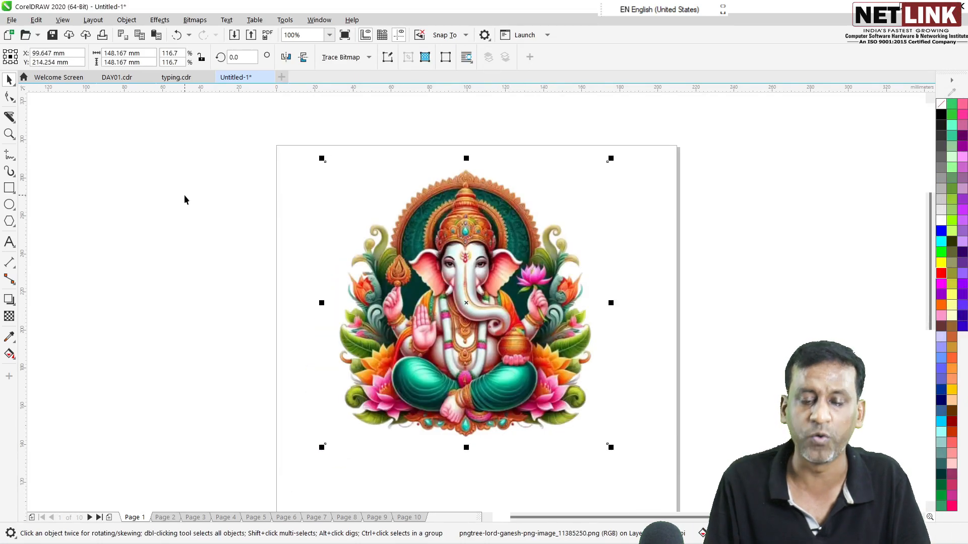
Crop the Ganesh image to about 135 × 138 mm around the figure and move it up to the page's top edge.
click(9, 119)
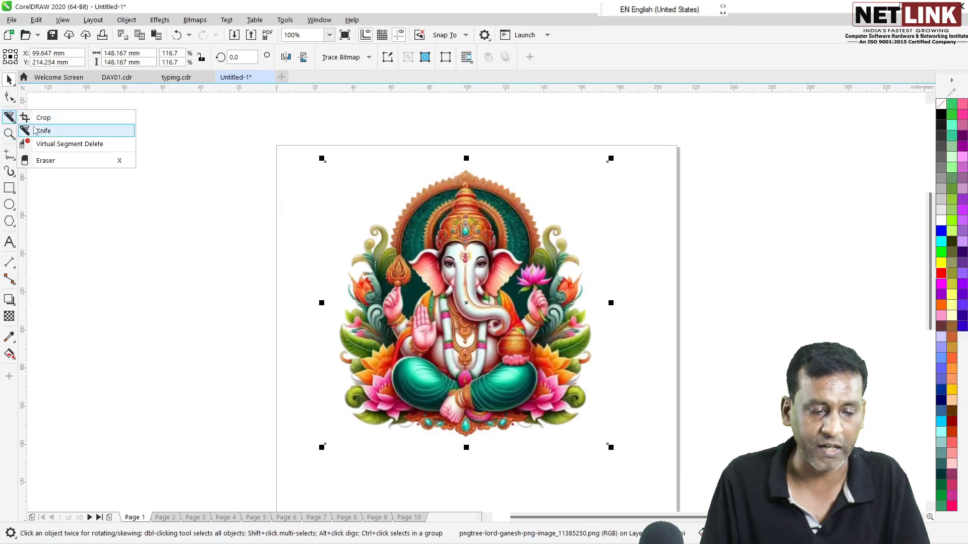
click(49, 164)
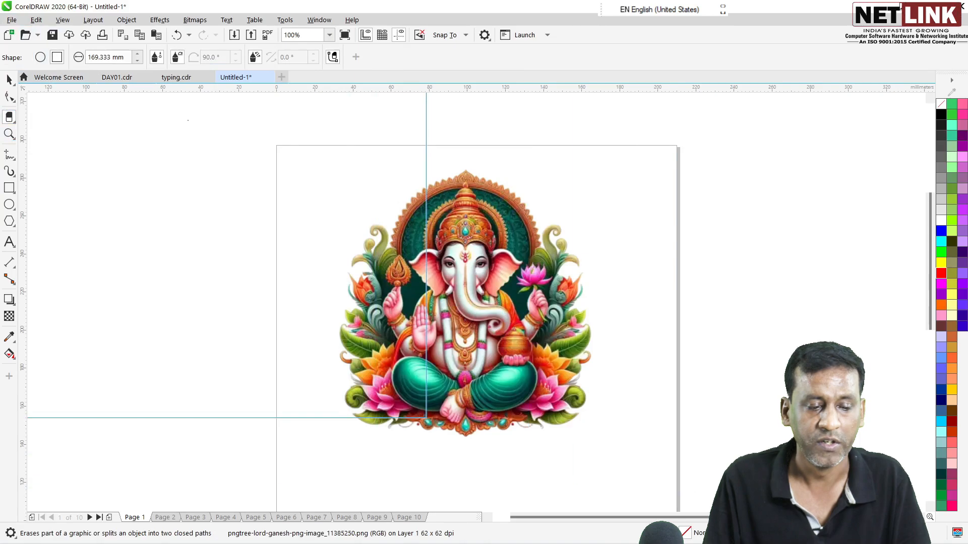
click(9, 120)
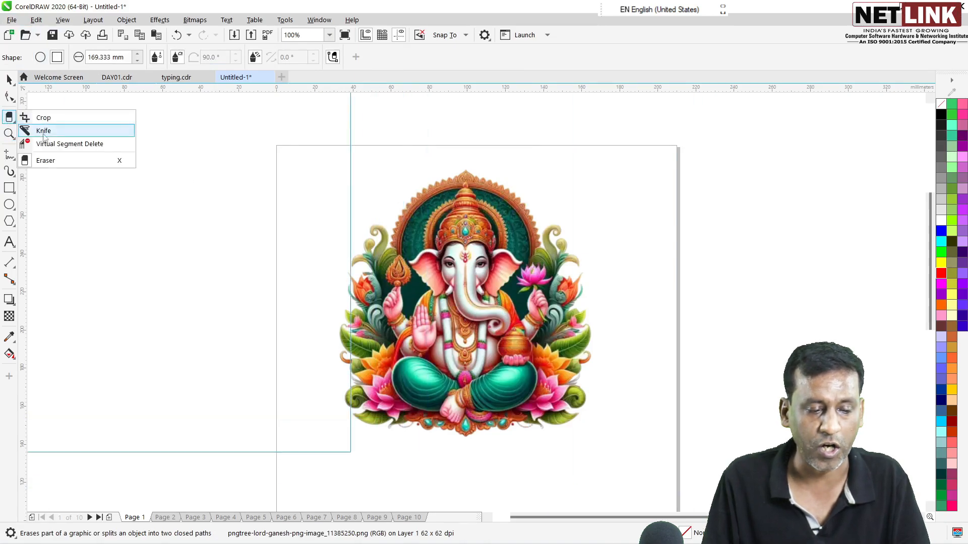
click(44, 117)
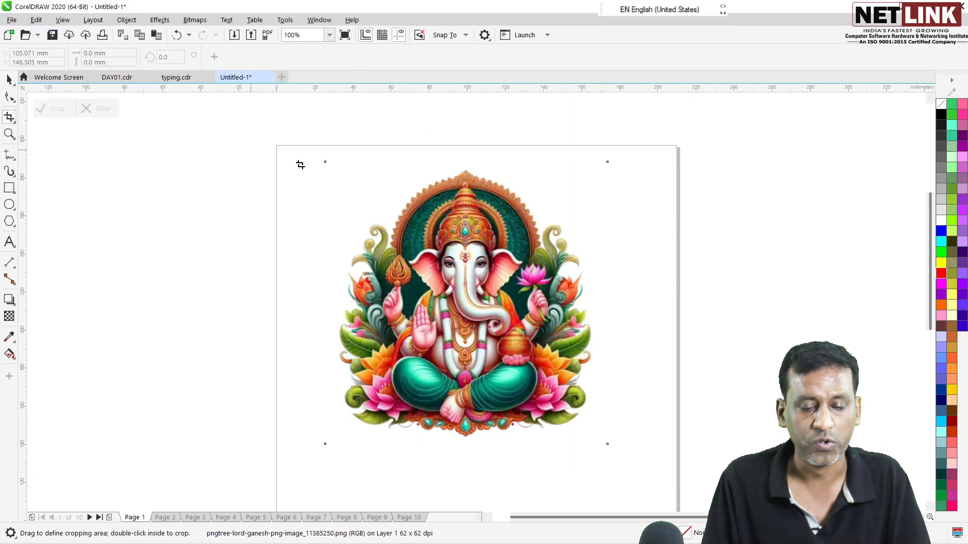
drag(337, 171, 593, 434)
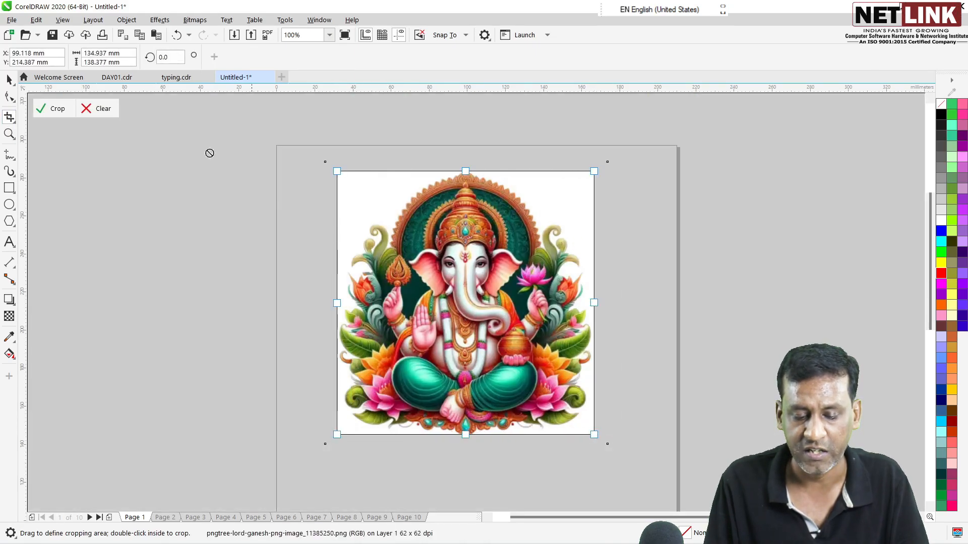
click(51, 108)
click(9, 80)
drag(427, 298, 427, 277)
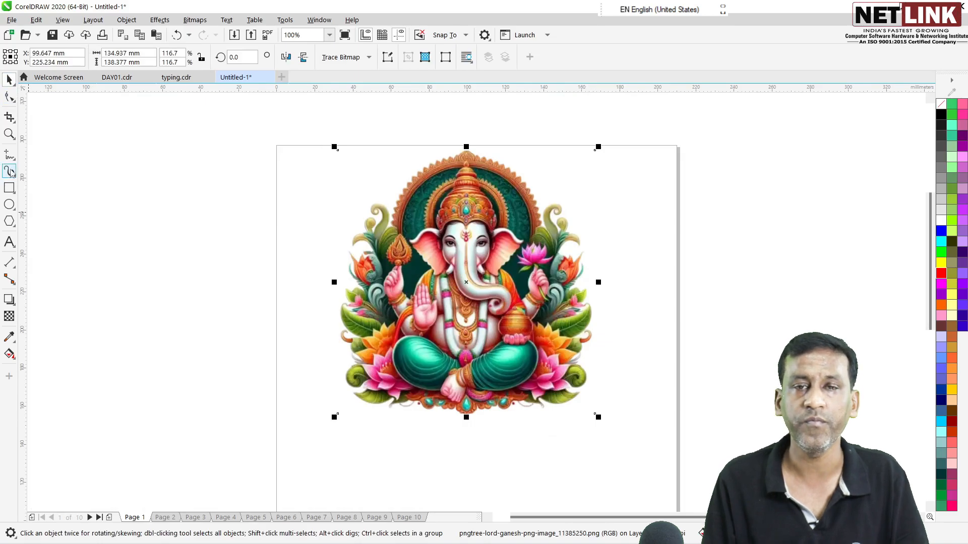
Draw a rectangle of about 196 × 174 mm over the Ganesh image and fill it with dark purple.
click(9, 187)
mouse_move(297, 145)
mouse_down()
mouse_move(559, 440)
mouse_move(671, 476)
mouse_up()
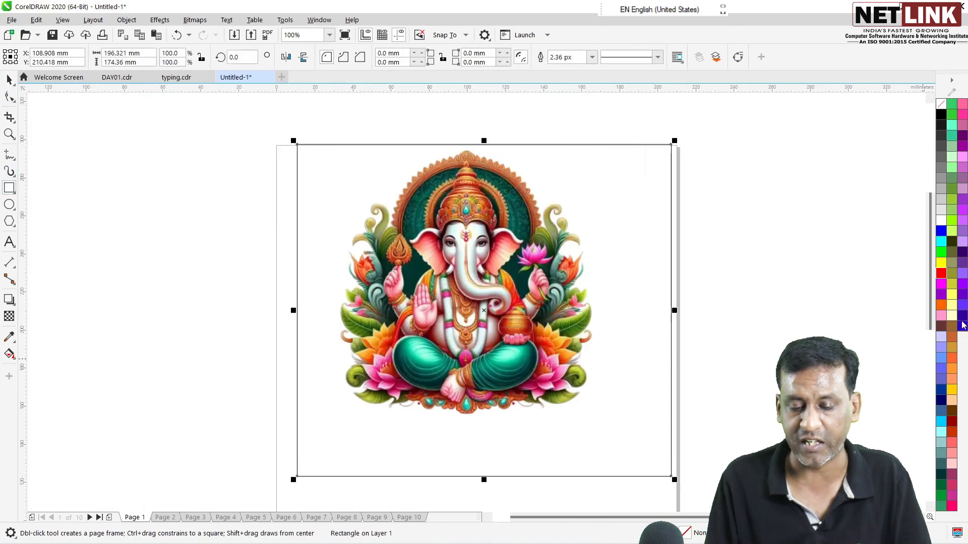
click(962, 253)
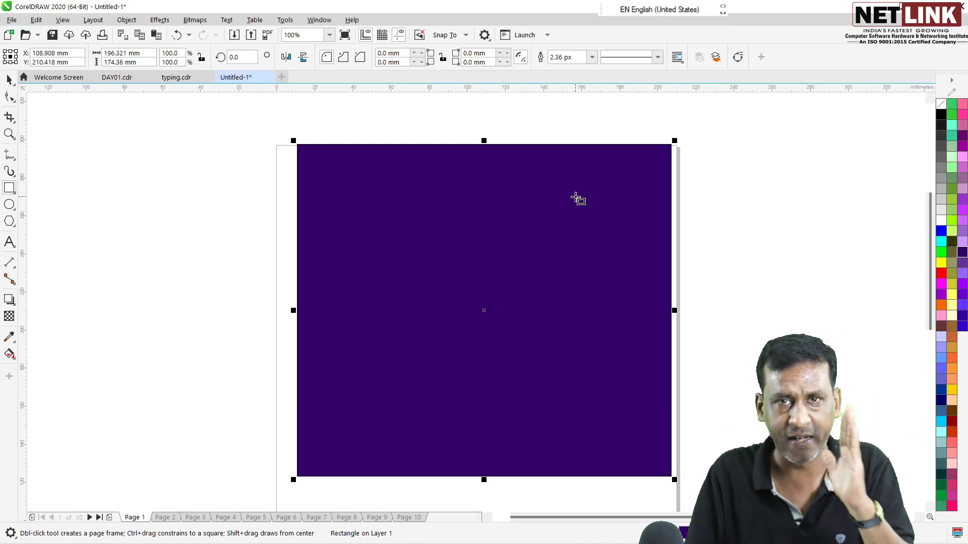
Send the purple rectangle to the back of the page and move the Ganesh image down to about the rectangle's middle.
click(152, 23)
mouse_move(127, 25)
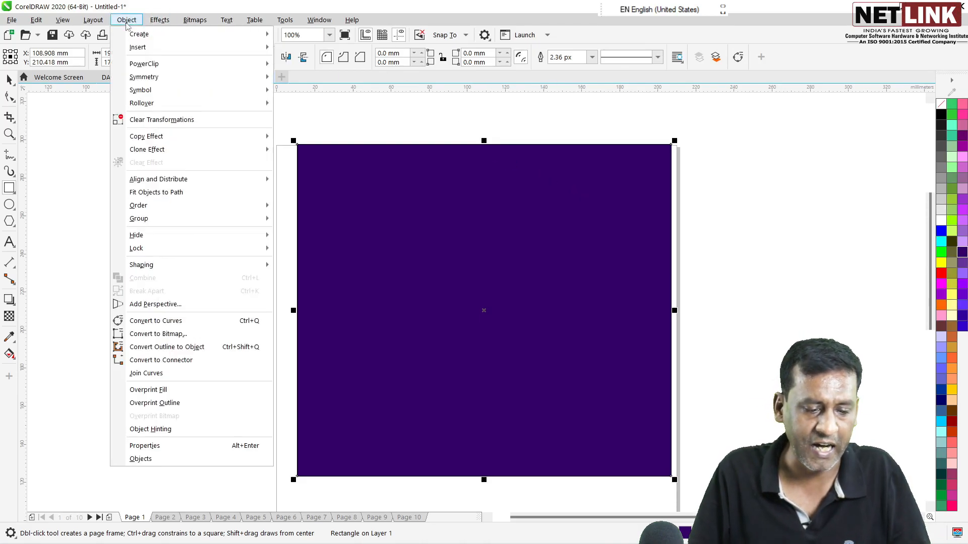
mouse_move(143, 209)
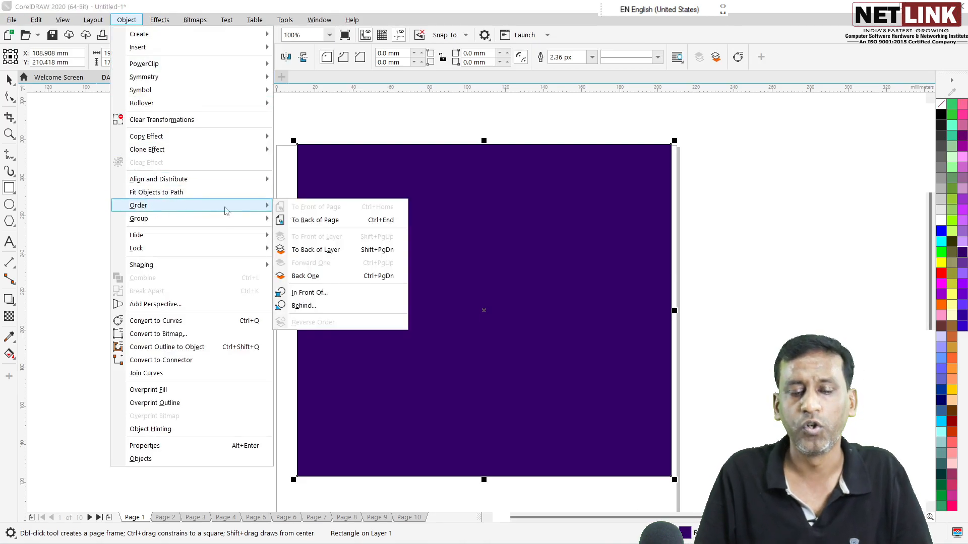
click(316, 222)
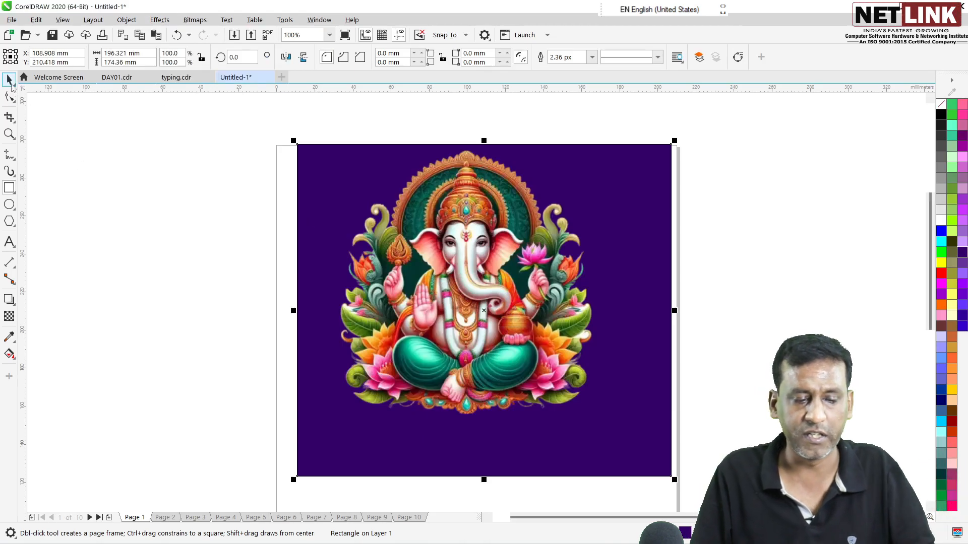
drag(445, 293, 452, 301)
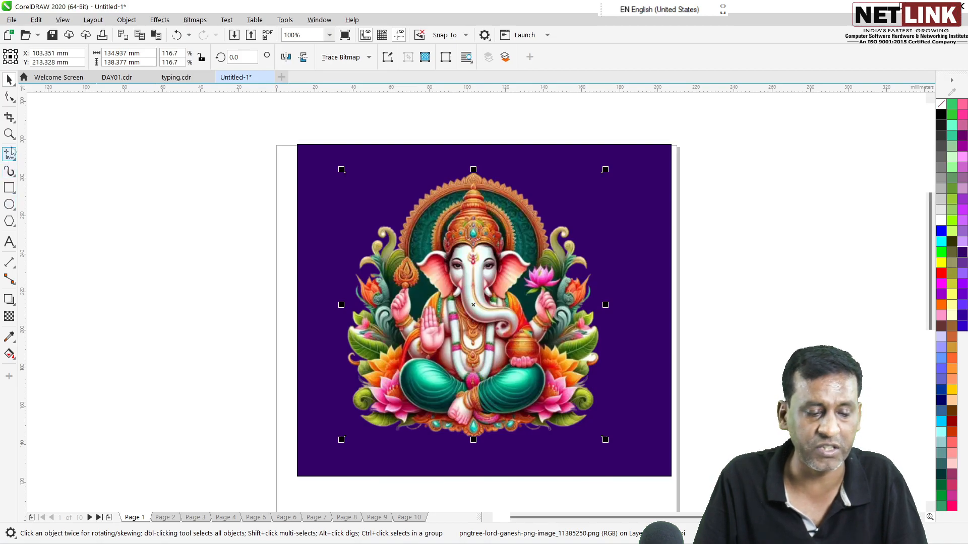
Set the Eraser to a 10 mm square nib and erase over the Ganesh image's transparent upper-left margin.
click(10, 117)
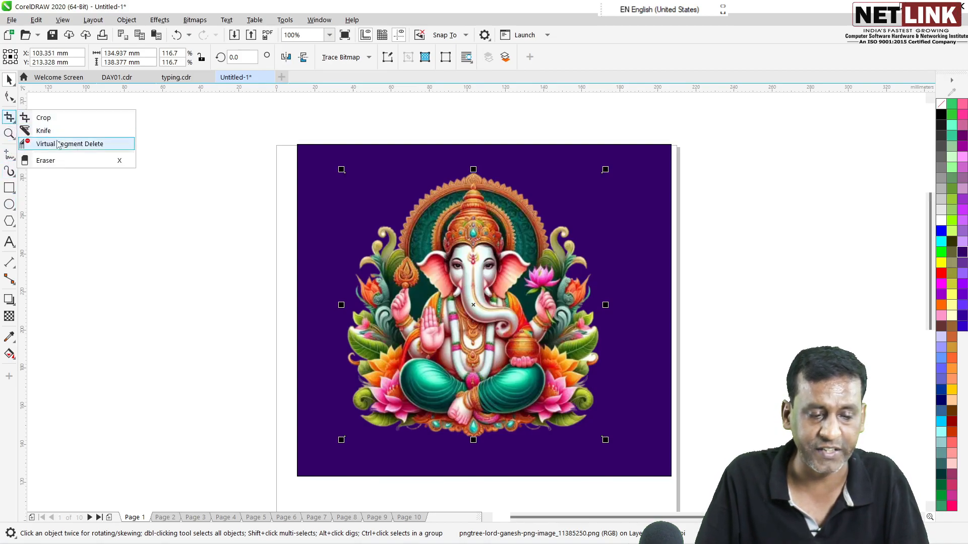
click(58, 161)
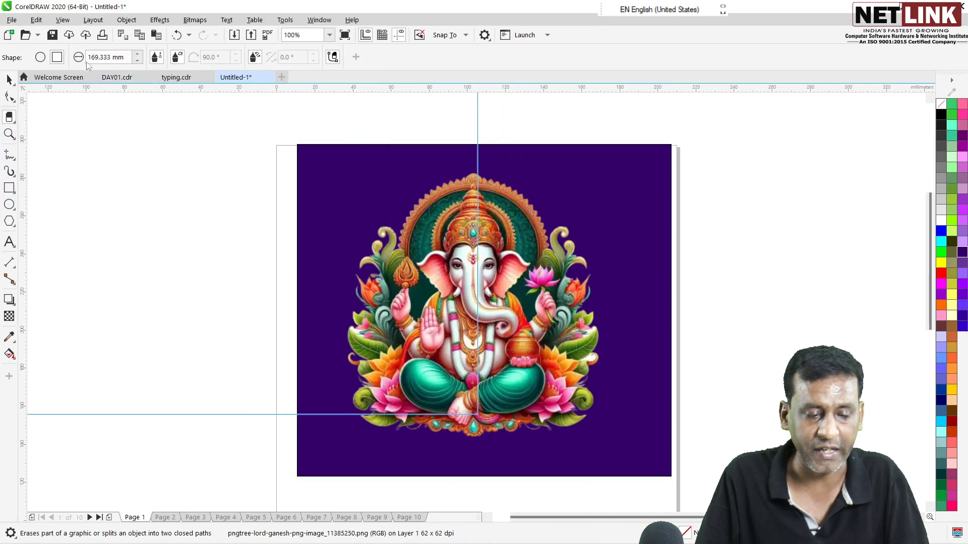
click(126, 57)
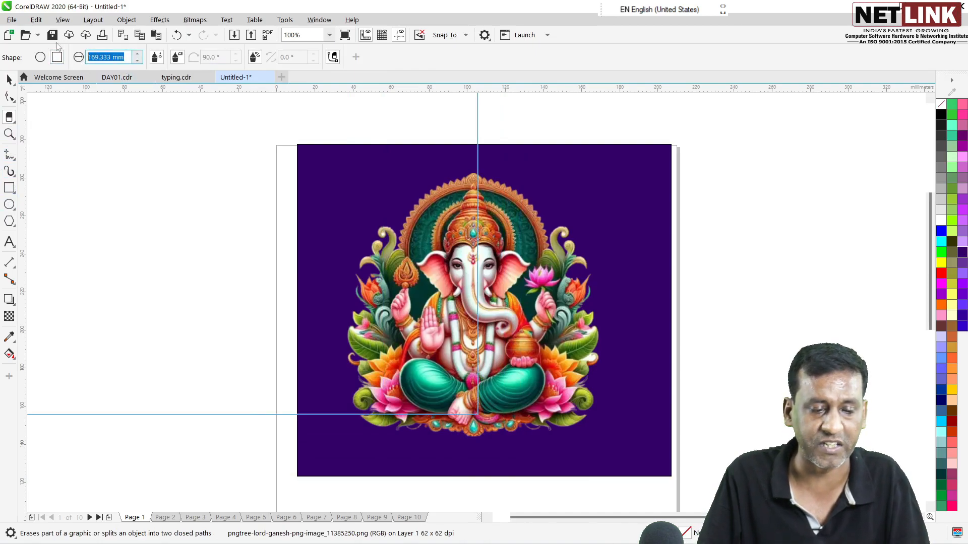
text(10)
key(Return)
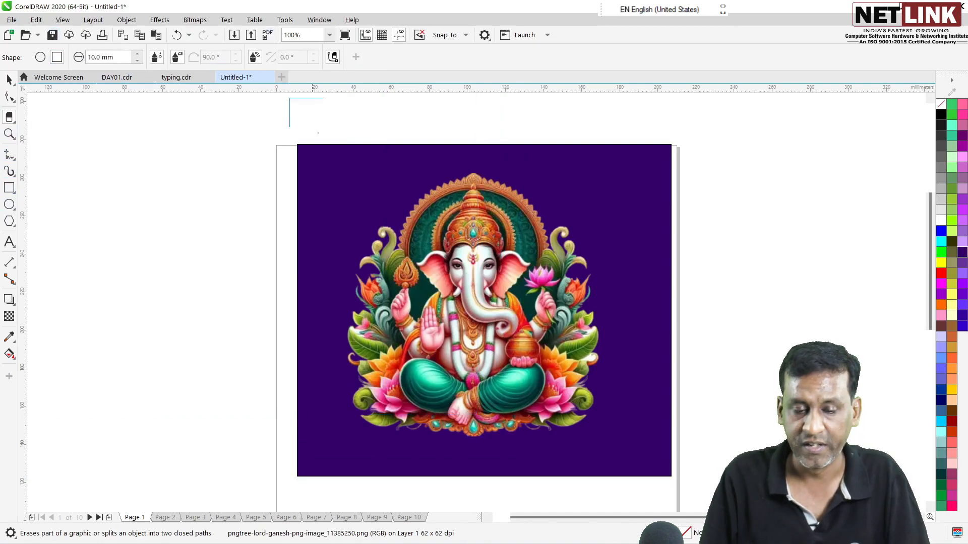
click(40, 59)
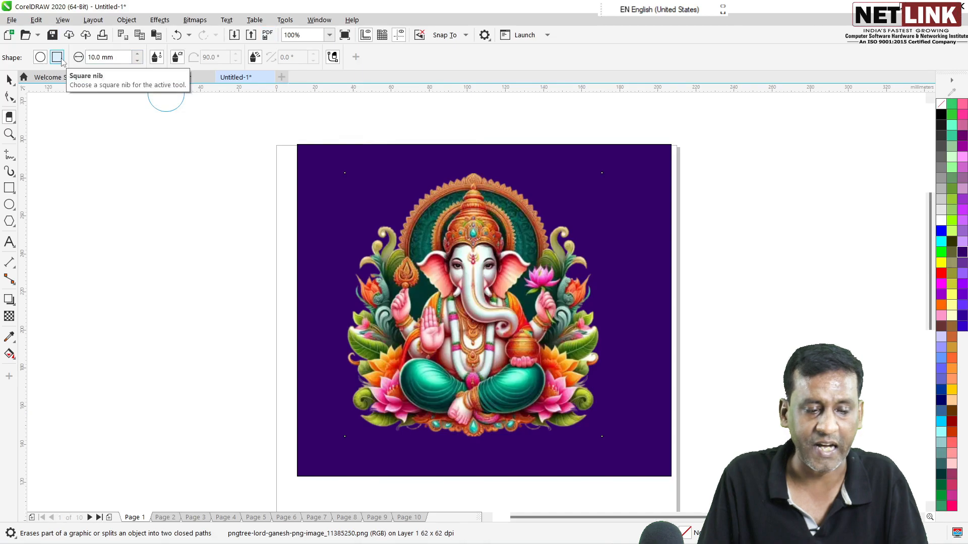
click(61, 60)
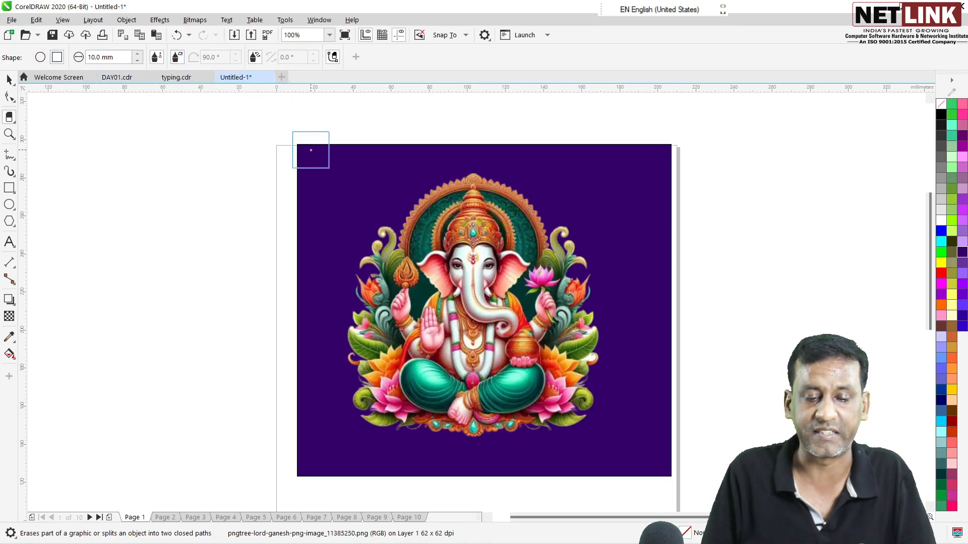
mouse_move(311, 161)
mouse_down()
mouse_move(317, 185)
mouse_move(379, 171)
mouse_move(399, 180)
mouse_move(352, 214)
mouse_move(329, 279)
mouse_move(324, 397)
mouse_move(348, 441)
mouse_move(394, 458)
mouse_move(571, 459)
mouse_move(620, 441)
mouse_move(628, 410)
mouse_move(618, 280)
mouse_move(587, 199)
mouse_move(536, 164)
mouse_move(480, 151)
mouse_move(421, 163)
mouse_move(347, 213)
mouse_up()
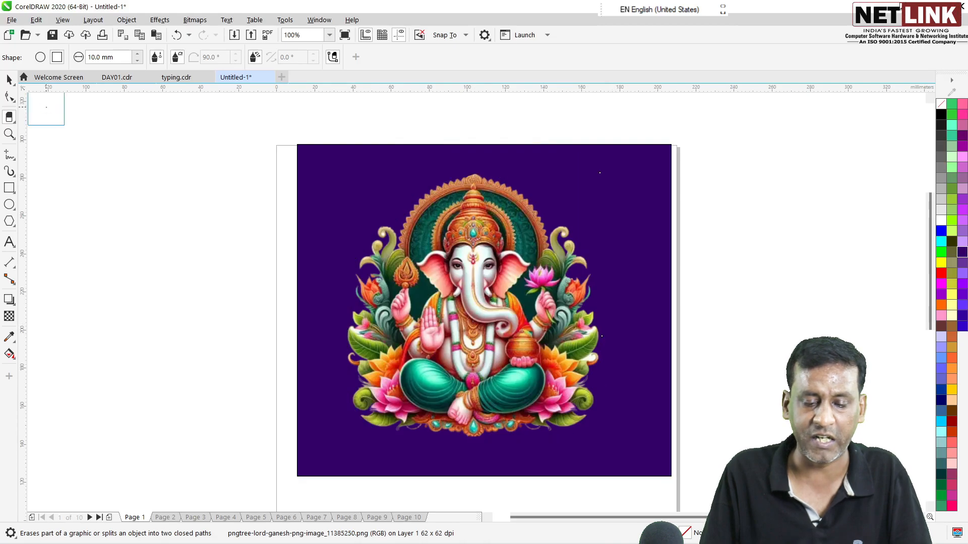
Fill the purple rectangle with bright green and move the Ganesh image back to about the rectangle's middle.
click(9, 79)
drag(459, 303, 393, 329)
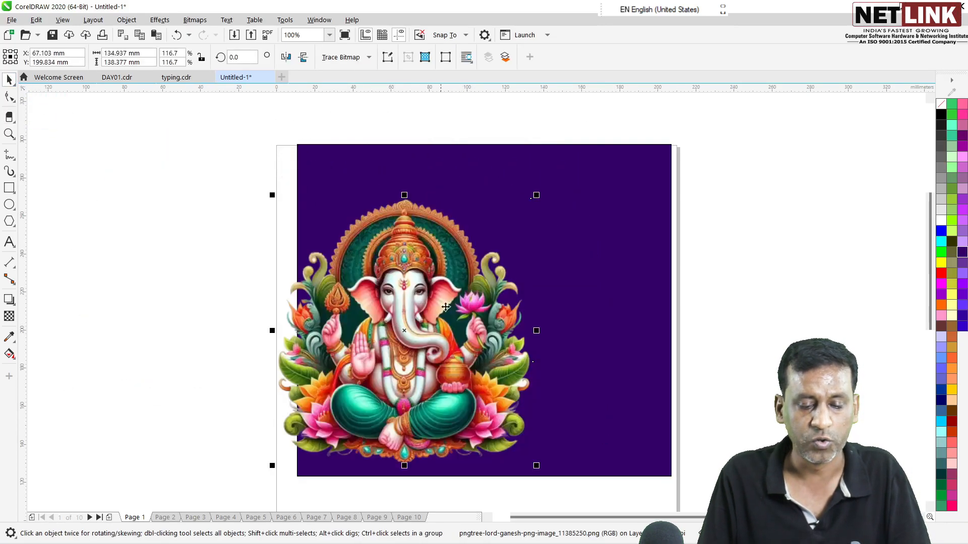
click(610, 264)
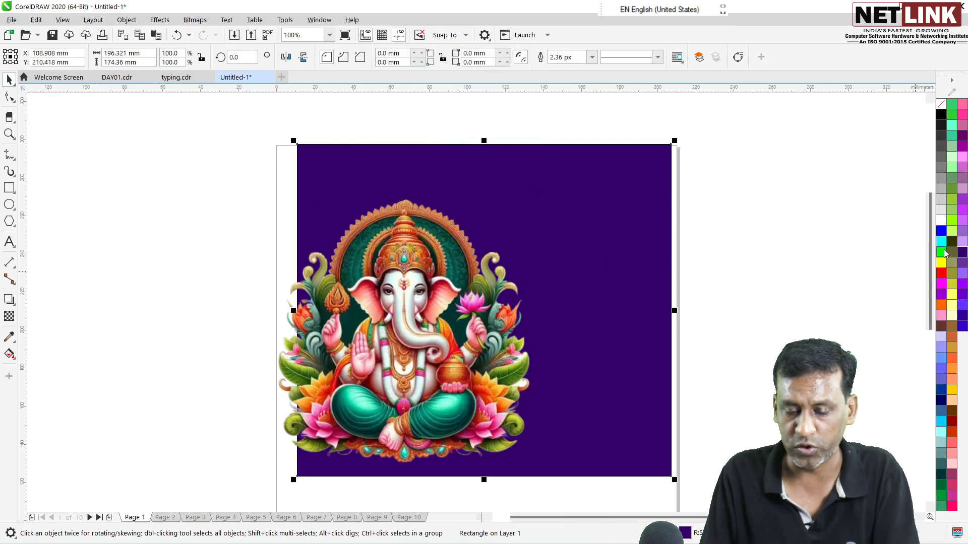
click(942, 252)
drag(411, 328, 480, 296)
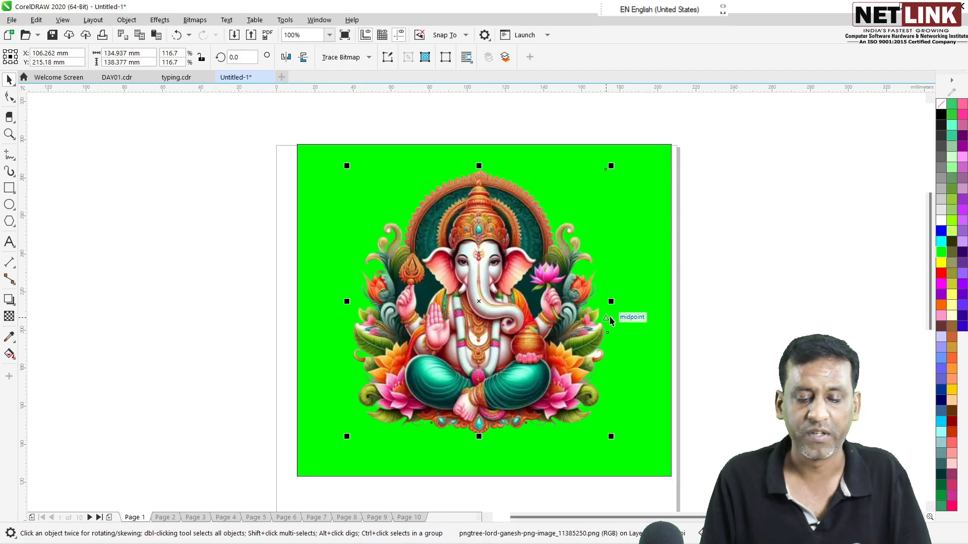
Replace the Ganesh image with the imported WhatsApp Image 2024-05-04 at 8.33.14 AM.jpeg, about 121 × 138 mm, near the green rectangle's middle.
key(Delete)
click(11, 20)
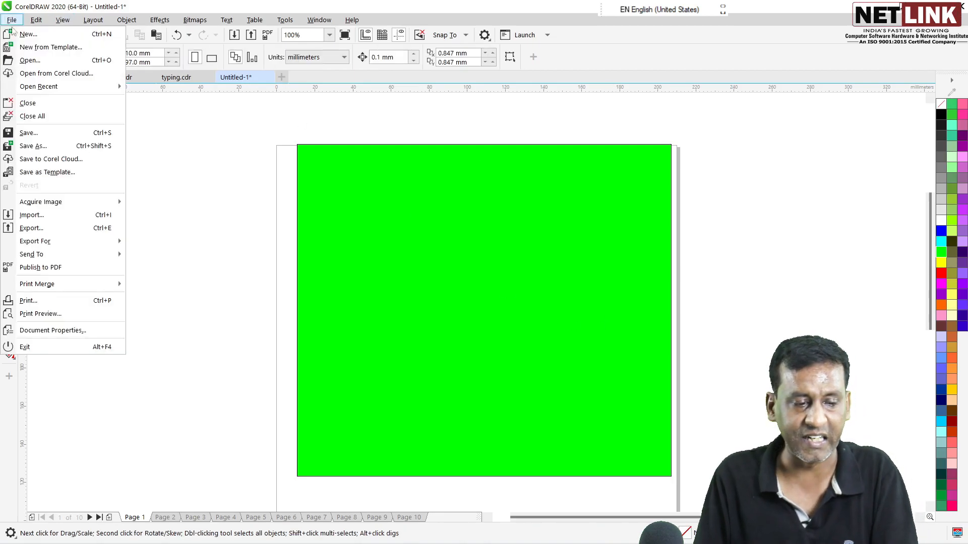
click(31, 214)
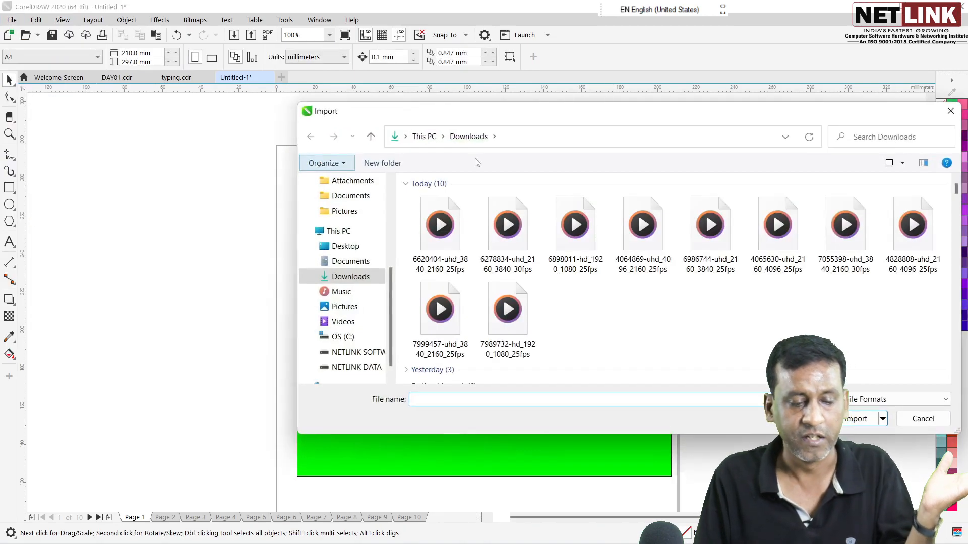
scroll(956, 197, down, 5)
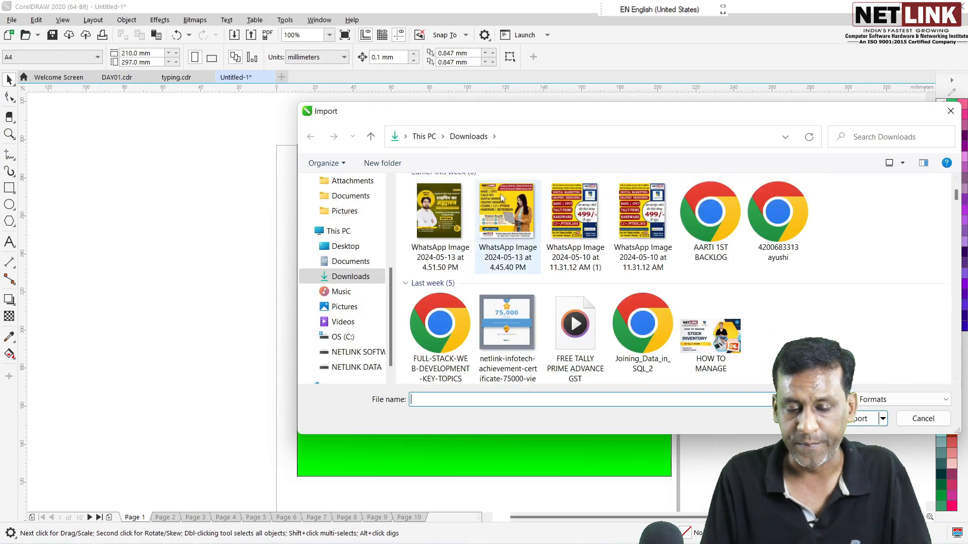
click(956, 379)
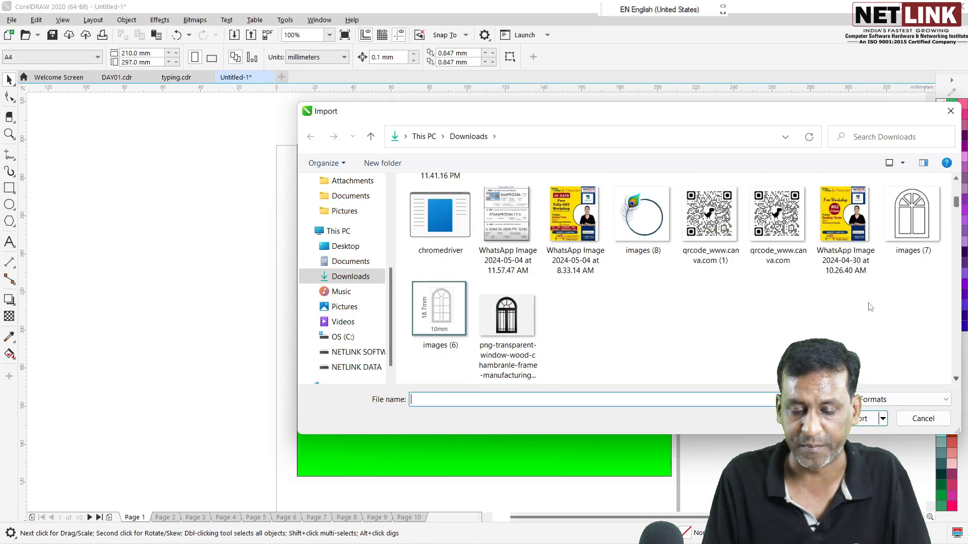
double_click(600, 222)
drag(382, 194, 613, 457)
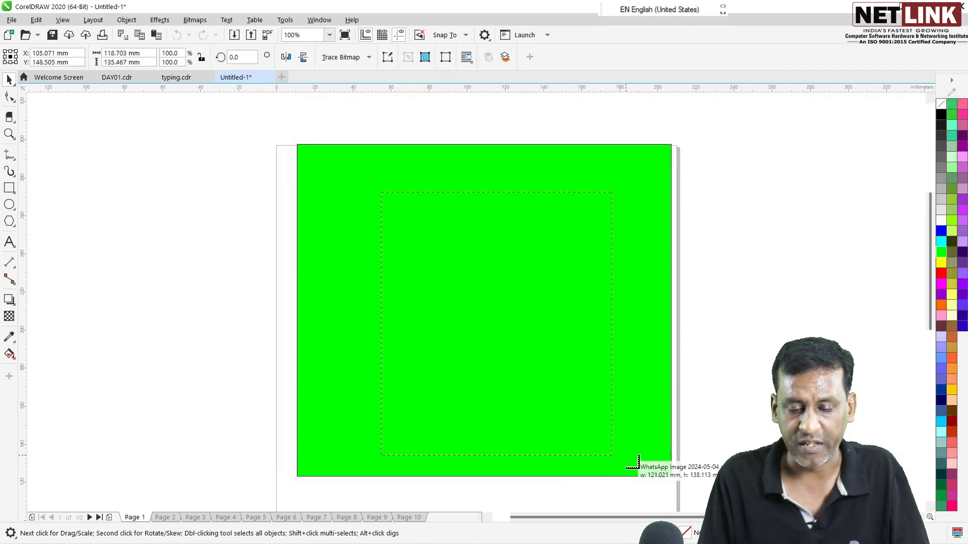
drag(545, 369, 516, 350)
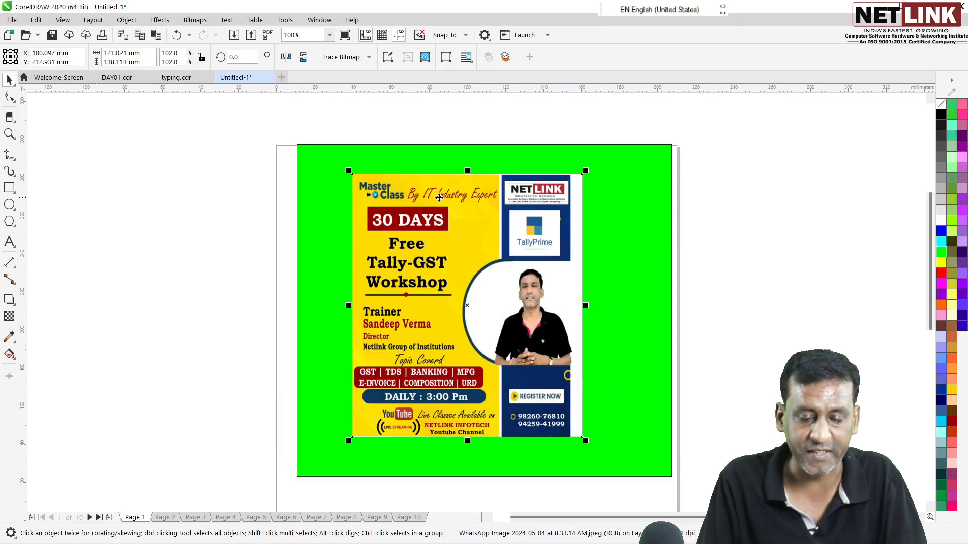
Erase the poster's yellow text area with the 10 mm square Eraser, keeping the blue strip and the portrait.
click(15, 123)
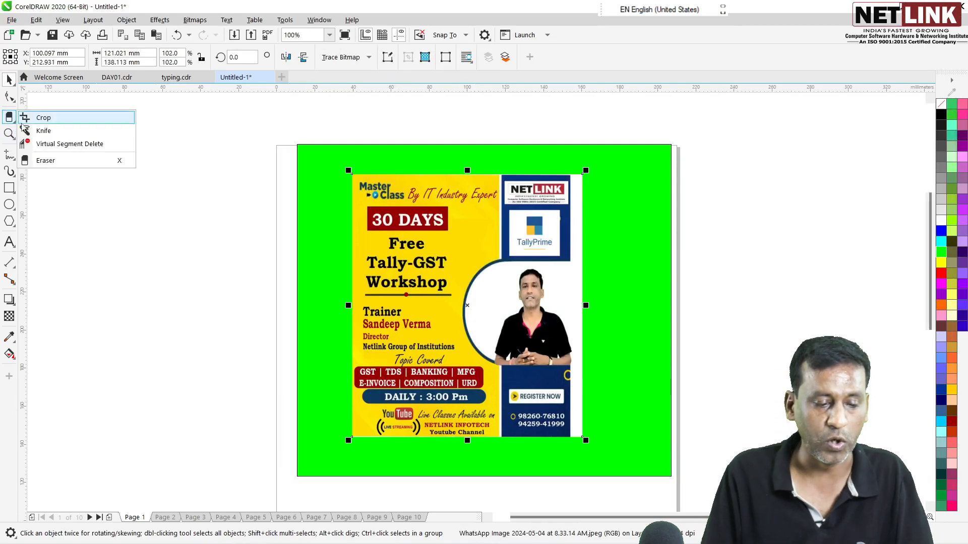
click(47, 160)
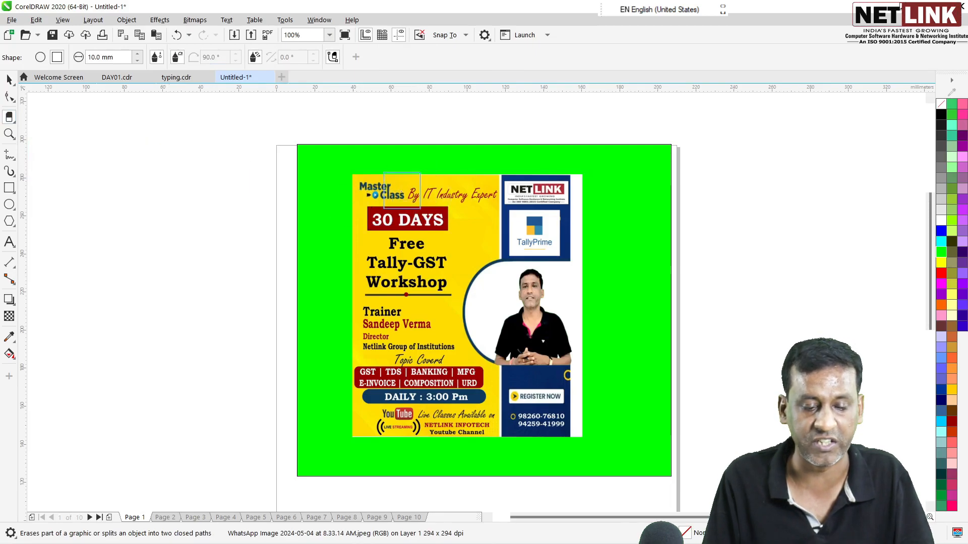
mouse_move(482, 195)
mouse_down()
mouse_move(373, 193)
mouse_move(371, 391)
mouse_move(475, 418)
mouse_move(477, 385)
mouse_move(448, 374)
mouse_move(432, 346)
mouse_move(451, 253)
mouse_move(483, 224)
mouse_move(427, 237)
mouse_move(401, 282)
mouse_move(399, 256)
mouse_move(406, 367)
mouse_move(389, 421)
mouse_move(364, 431)
mouse_move(448, 438)
mouse_move(418, 436)
mouse_up()
drag(464, 395, 484, 384)
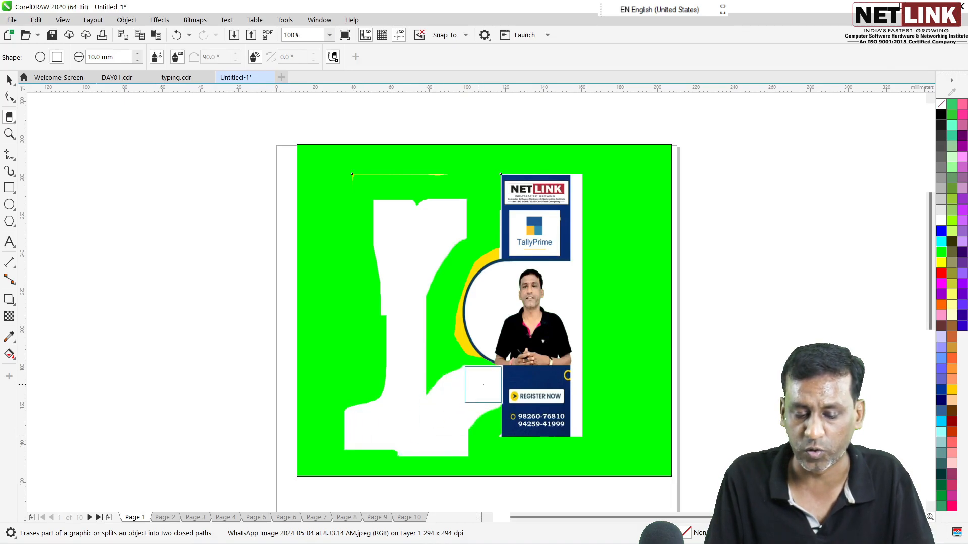
click(484, 417)
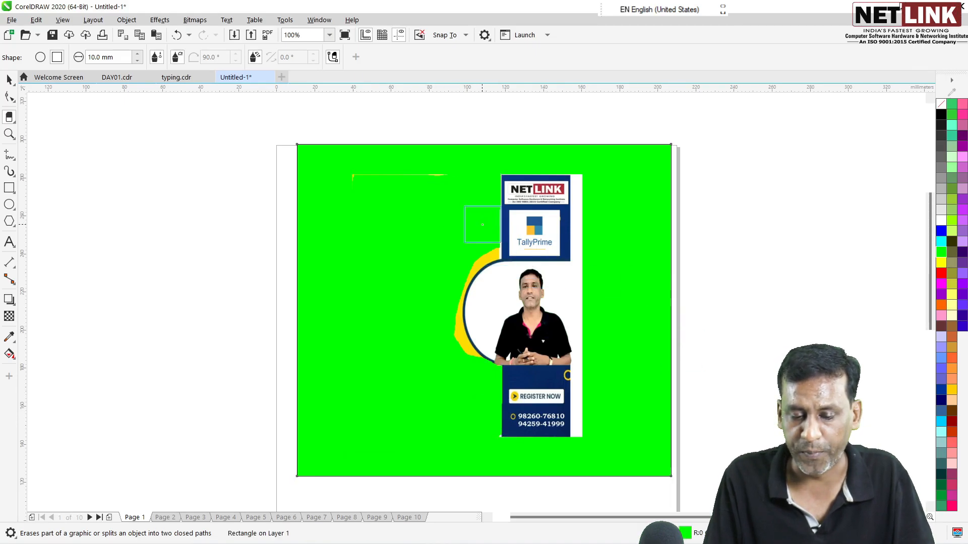
Try erasing patches of the green rectangle beside the poster's blue strip, and undo those erasures.
drag(483, 222, 457, 225)
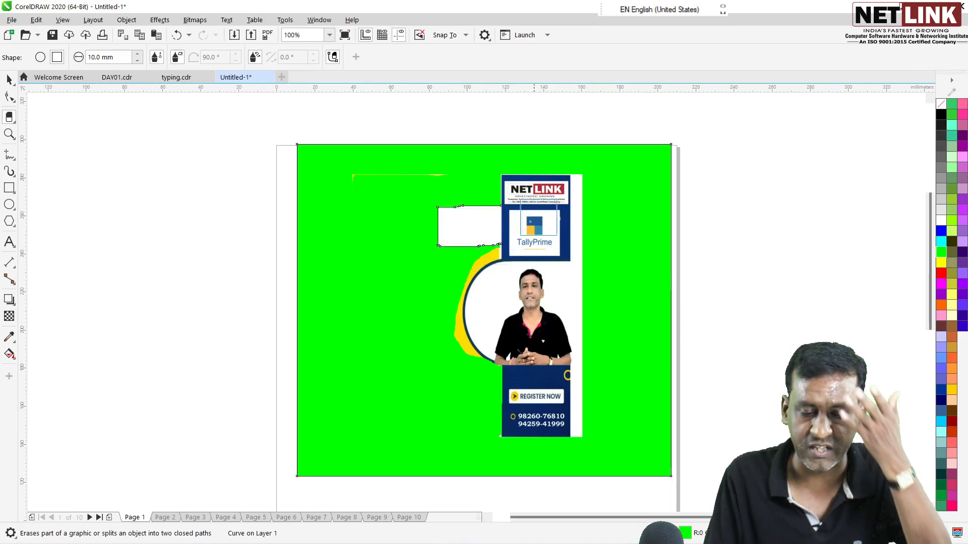
click(424, 256)
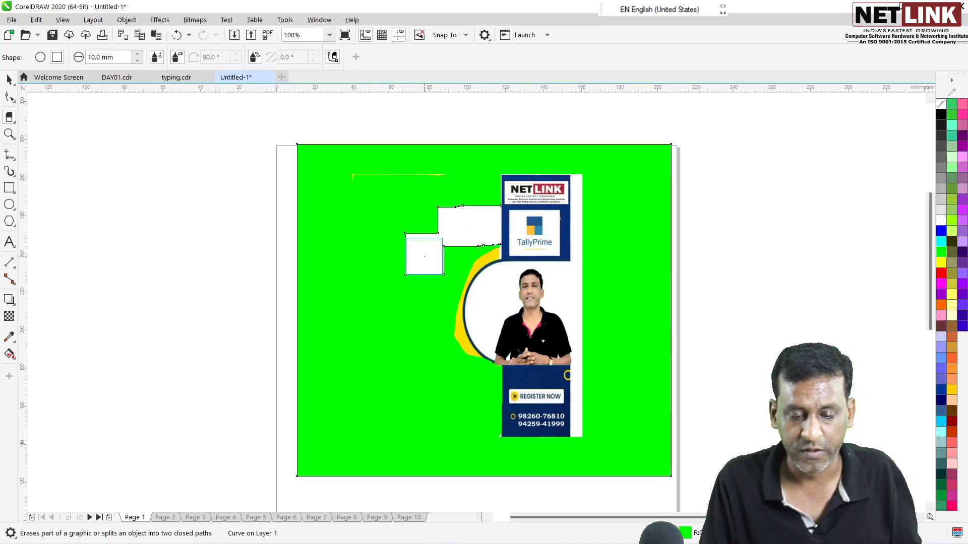
click(9, 80)
scroll(466, 220, up, 2)
scroll(466, 220, down, 2)
key(ctrl+z)
key(ctrl+z)
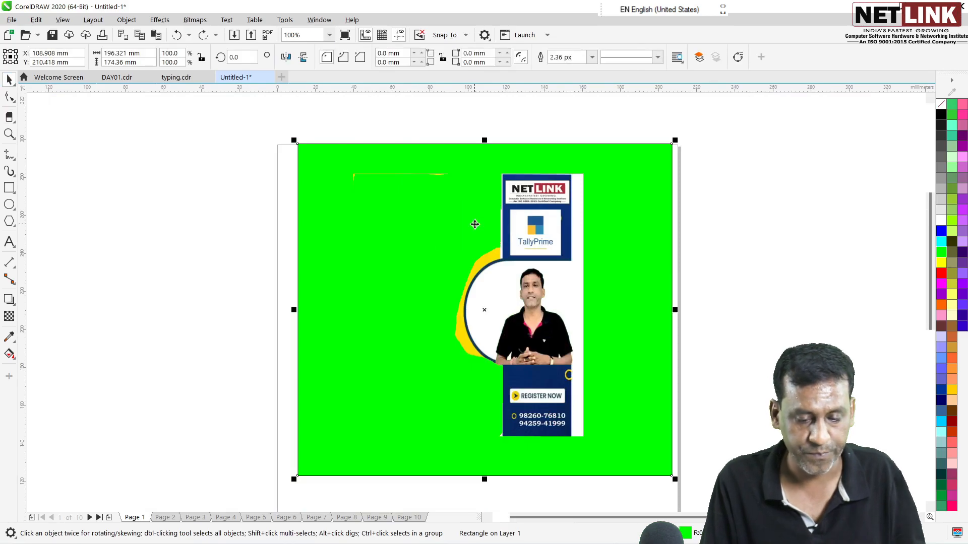
Move the partly erased poster off the page beside the green rectangle and erase its remaining yellow arc.
drag(474, 279, 102, 303)
drag(189, 268, 250, 227)
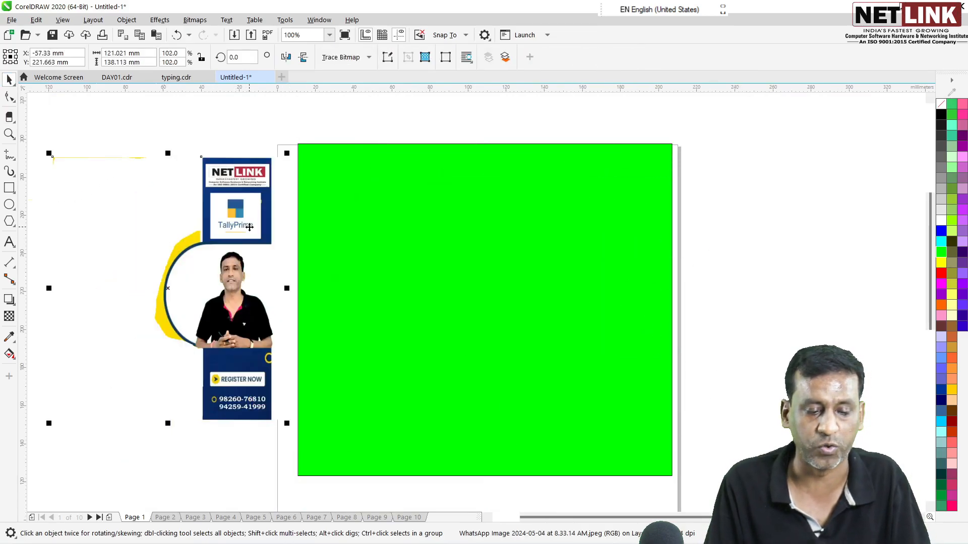
click(9, 117)
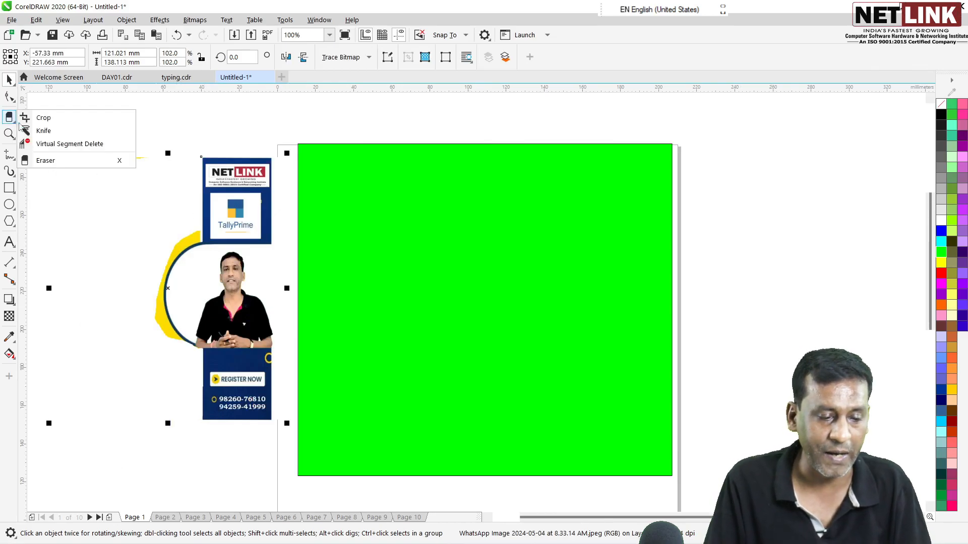
click(38, 158)
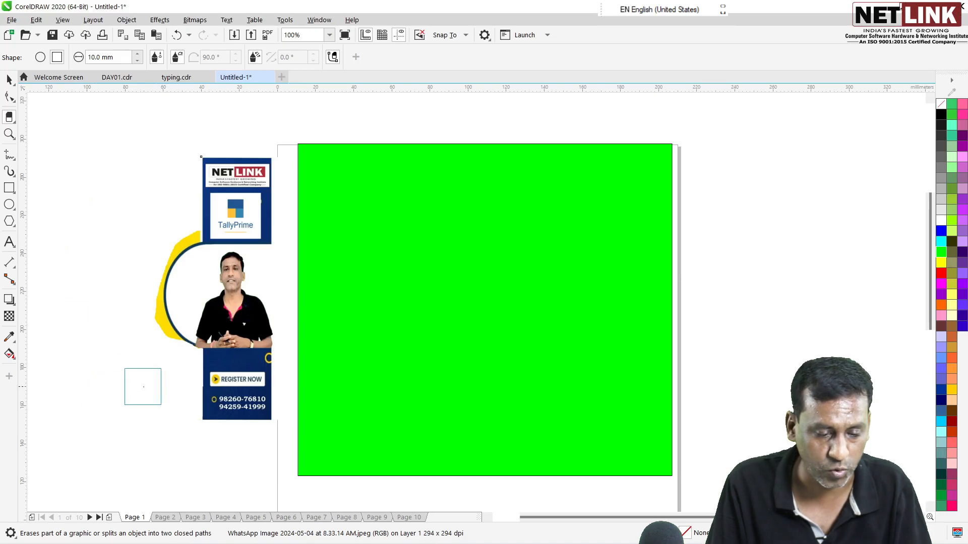
mouse_move(168, 356)
mouse_down()
mouse_move(165, 314)
mouse_move(181, 248)
mouse_up()
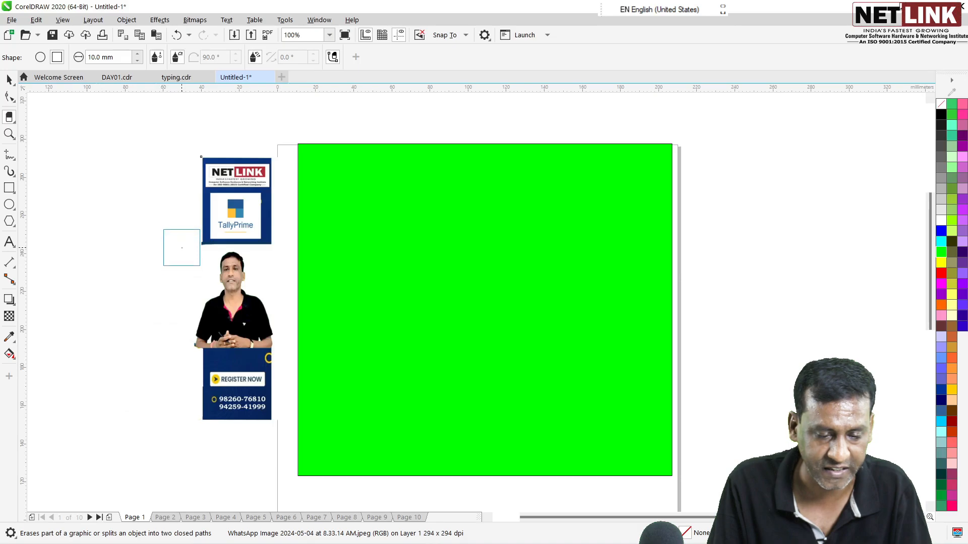
Move the erased poster back over the green rectangle and delete both objects from the page.
click(9, 81)
drag(230, 239, 477, 276)
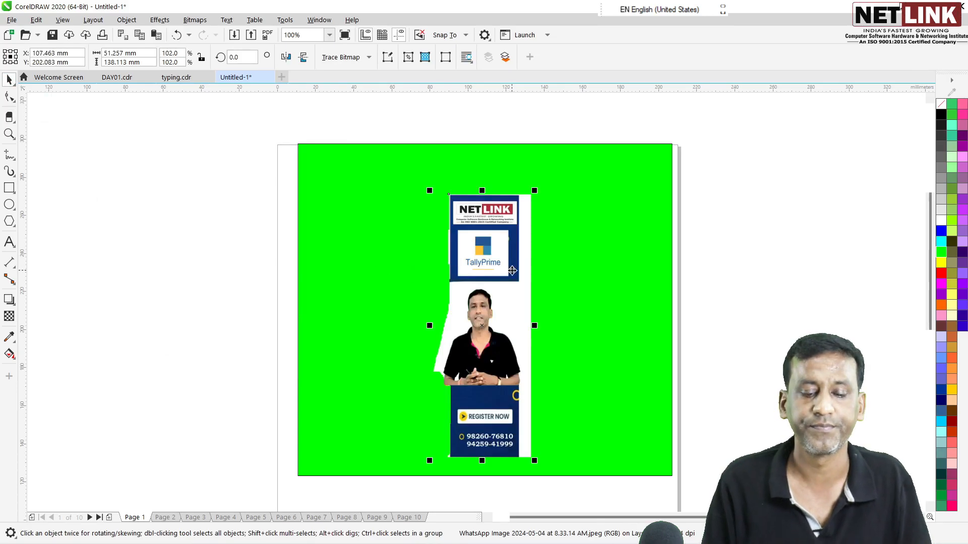
drag(512, 270, 444, 244)
key(Delete)
click(434, 255)
key(Delete)
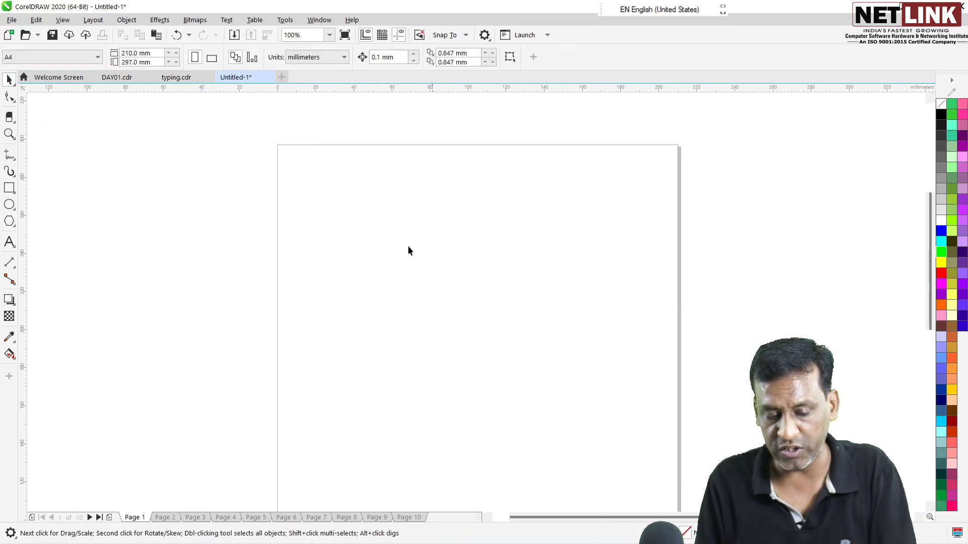
Draw an ellipse of about 154 × 105 mm in the page's upper half and fill it with red.
click(13, 120)
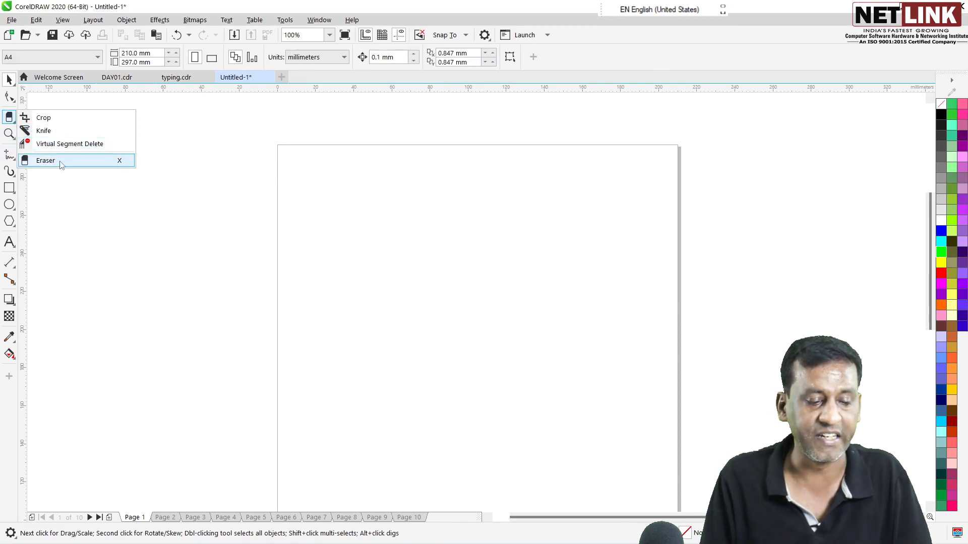
click(39, 206)
mouse_move(338, 199)
mouse_down()
mouse_move(377, 246)
mouse_move(634, 401)
mouse_up()
click(941, 275)
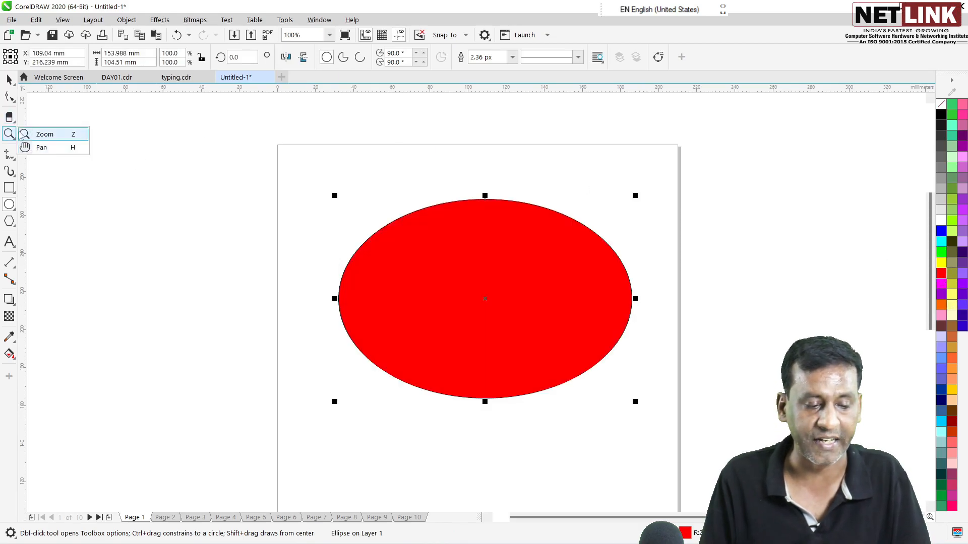
Erase a 10 mm wide curved strip down through the red ellipse's left part with the Eraser's round nib.
mouse_move(10, 117)
click(45, 160)
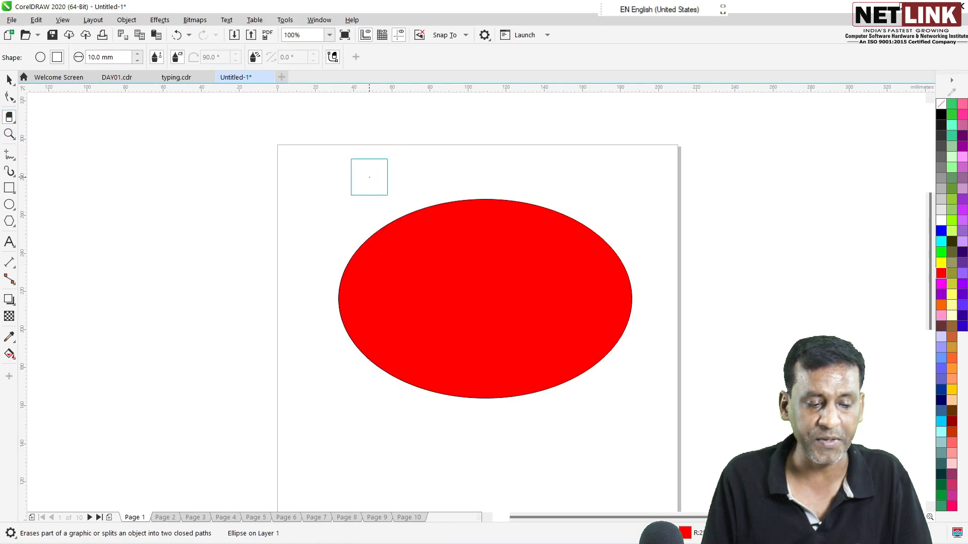
click(40, 57)
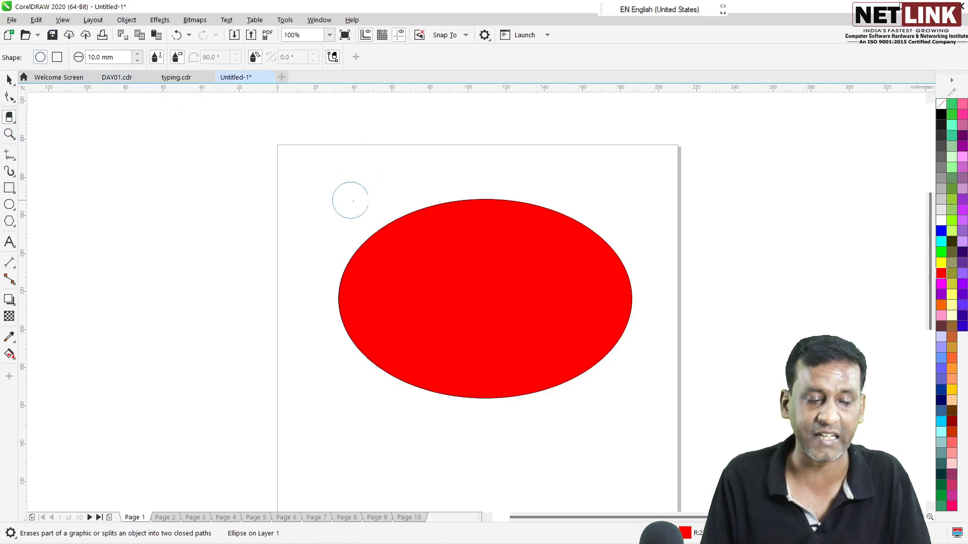
mouse_move(398, 213)
mouse_down()
mouse_move(441, 286)
mouse_move(461, 403)
mouse_up()
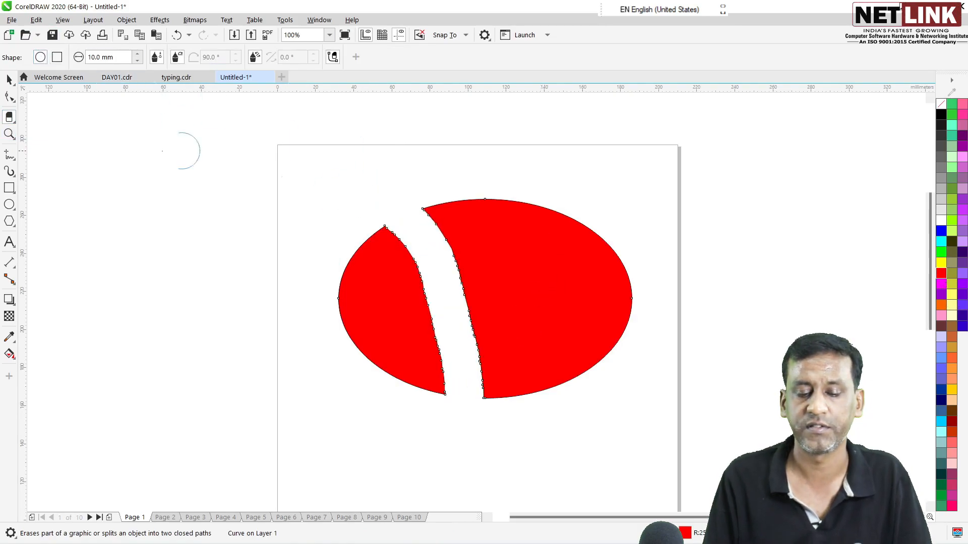
Erase a 10 mm wide strip down through the red ellipse's right part with the Eraser's square nib.
click(58, 57)
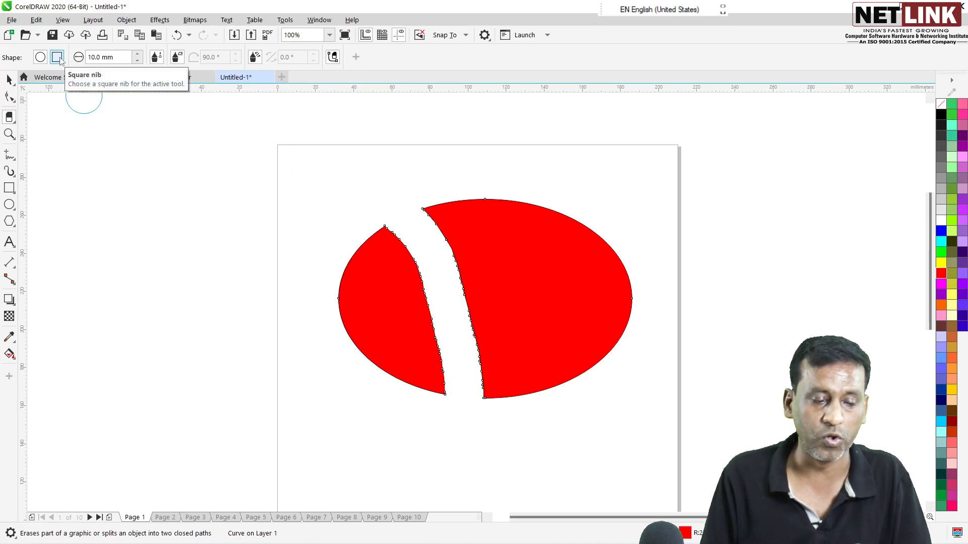
drag(540, 222, 559, 399)
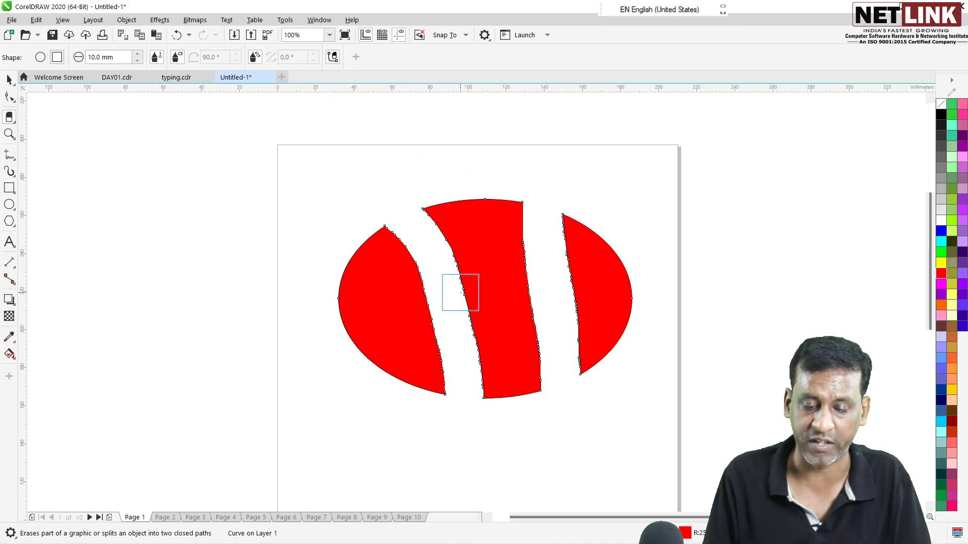
Reshape the cut edges with the Shape tool, pulling single nodes out into spikes across both erased gaps.
click(13, 100)
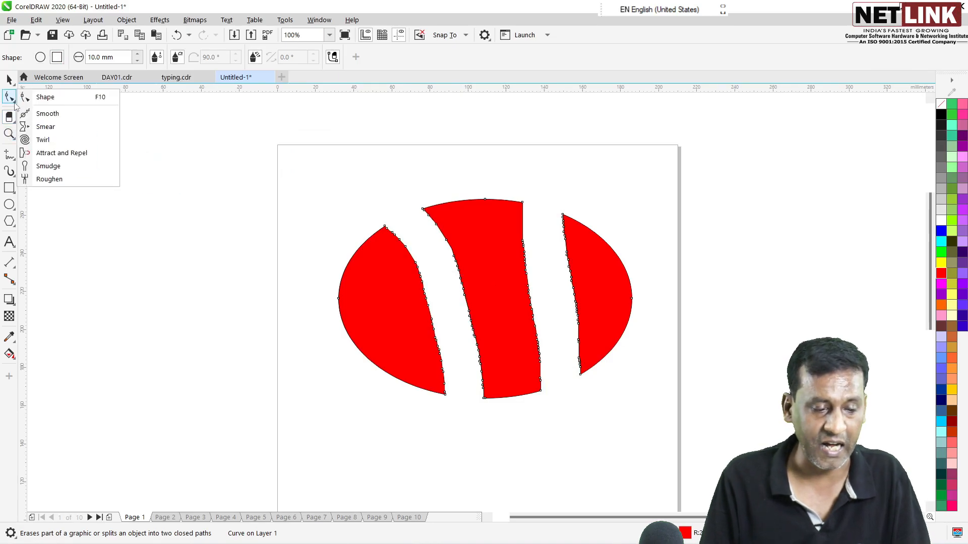
click(46, 97)
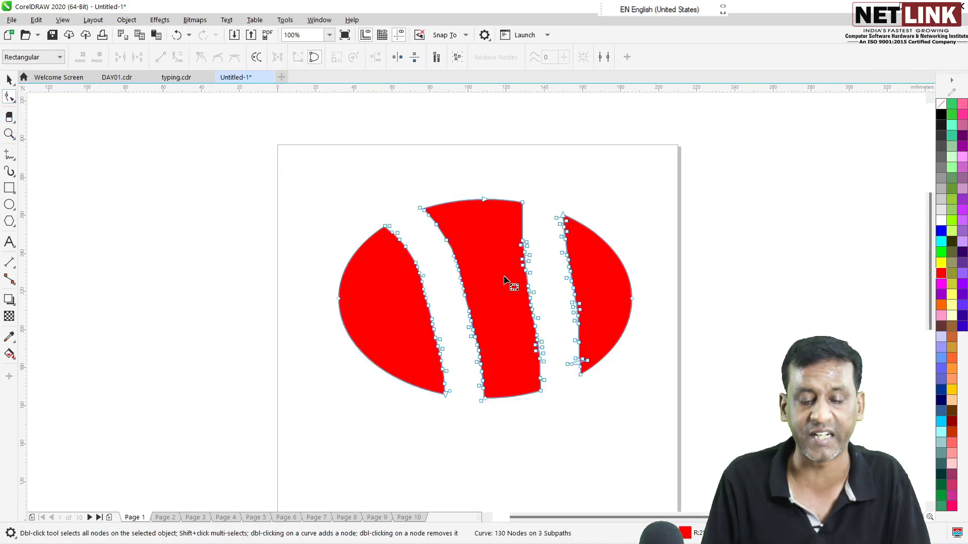
drag(406, 247, 446, 247)
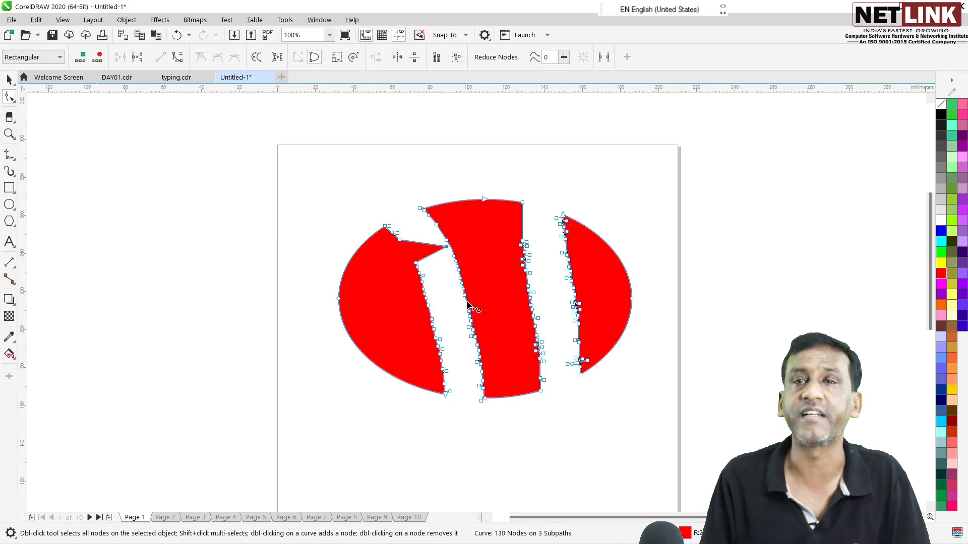
drag(466, 299, 432, 298)
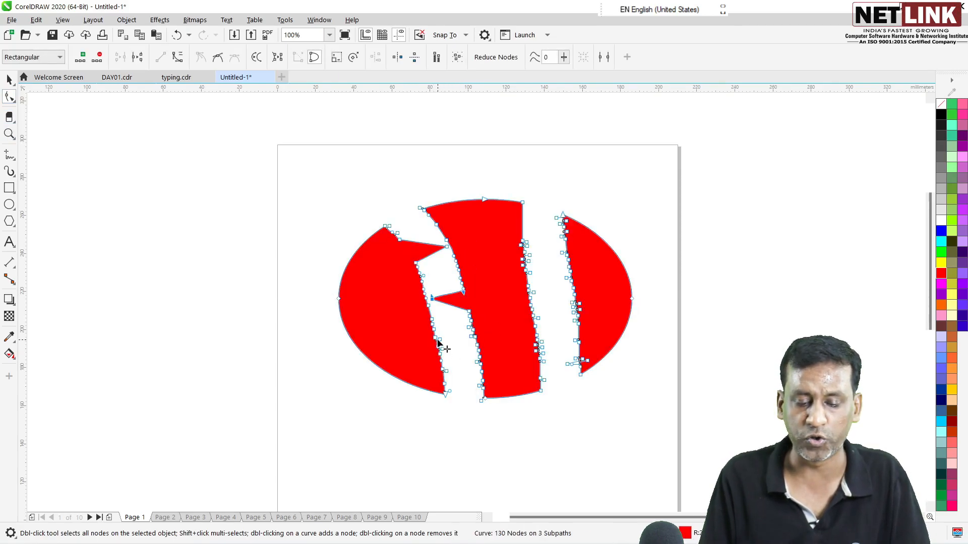
drag(437, 339, 479, 390)
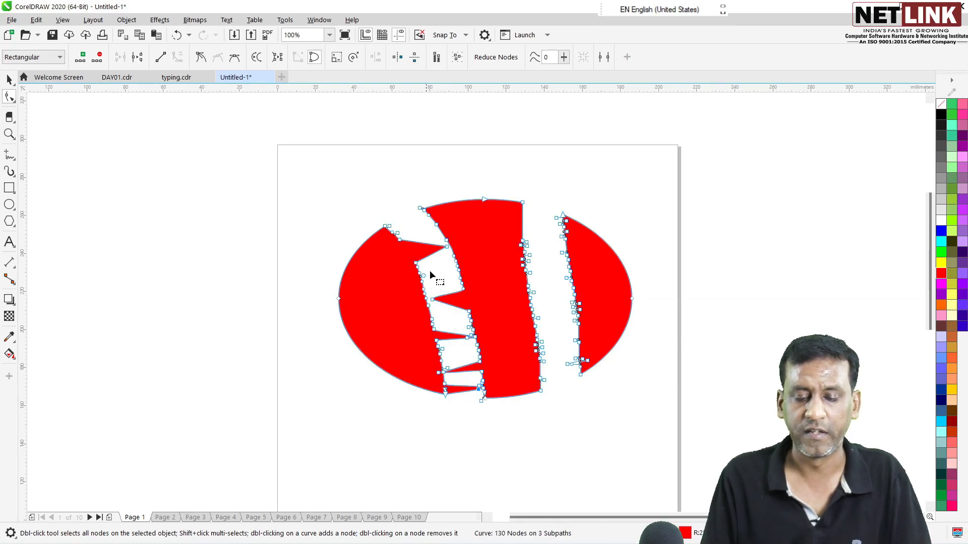
drag(529, 277, 545, 276)
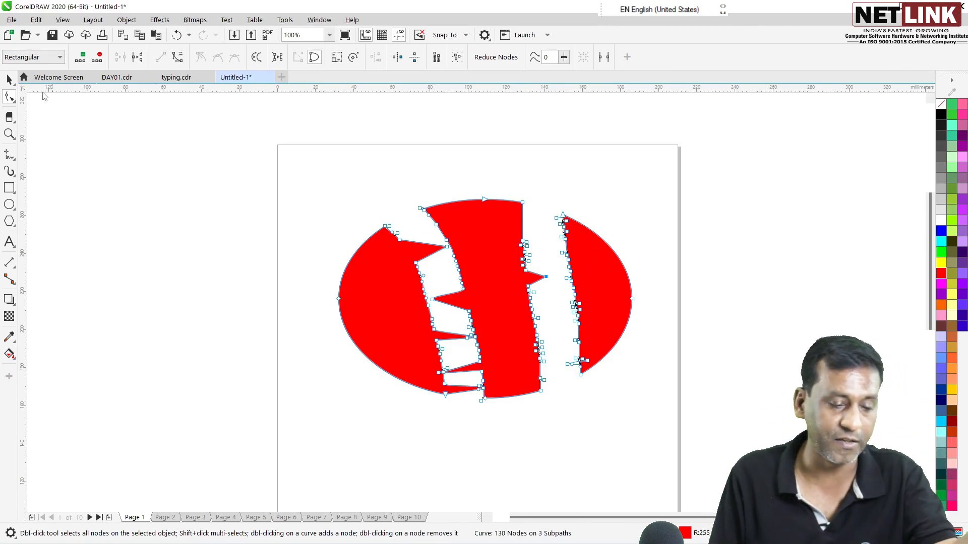
Move the cut ellipse up to the page's top edge, delete it and undo the deletion.
click(9, 79)
drag(407, 309, 407, 257)
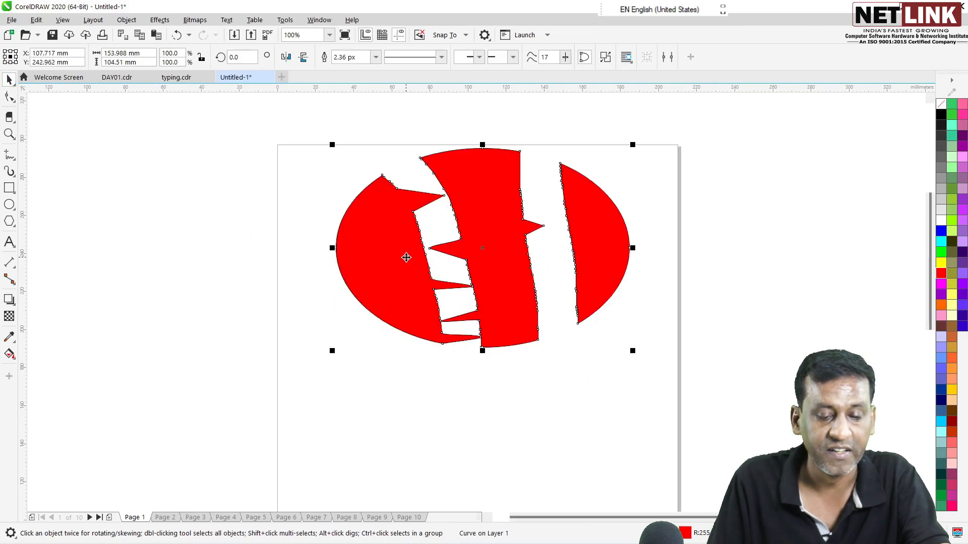
key(Delete)
key(ctrl+z)
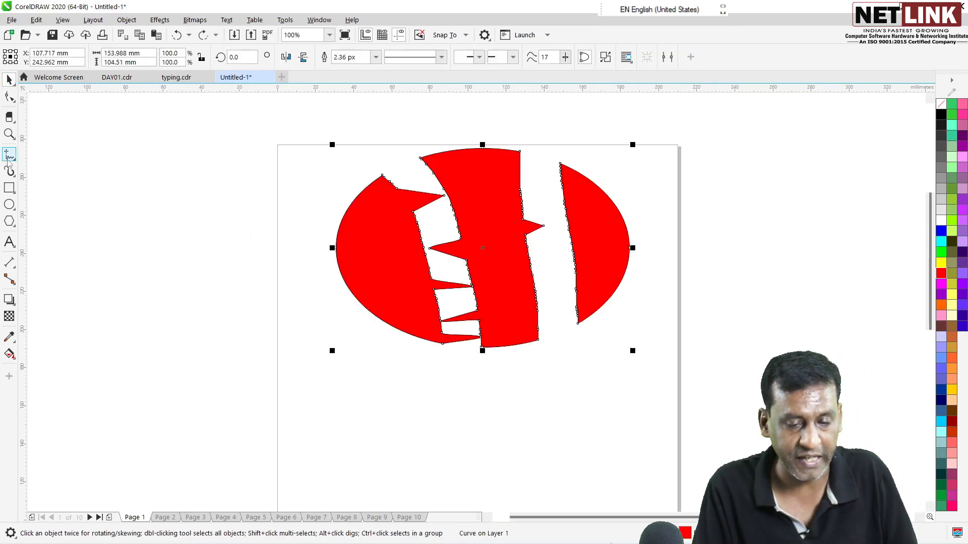
Remove the large pieces of the cut red ellipse with the Virtual Segment Delete tool.
click(11, 118)
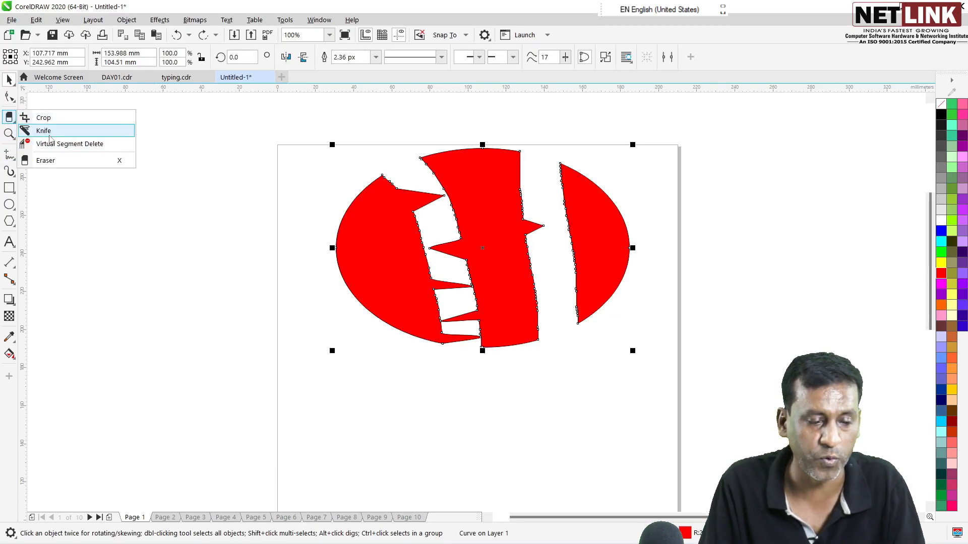
click(66, 144)
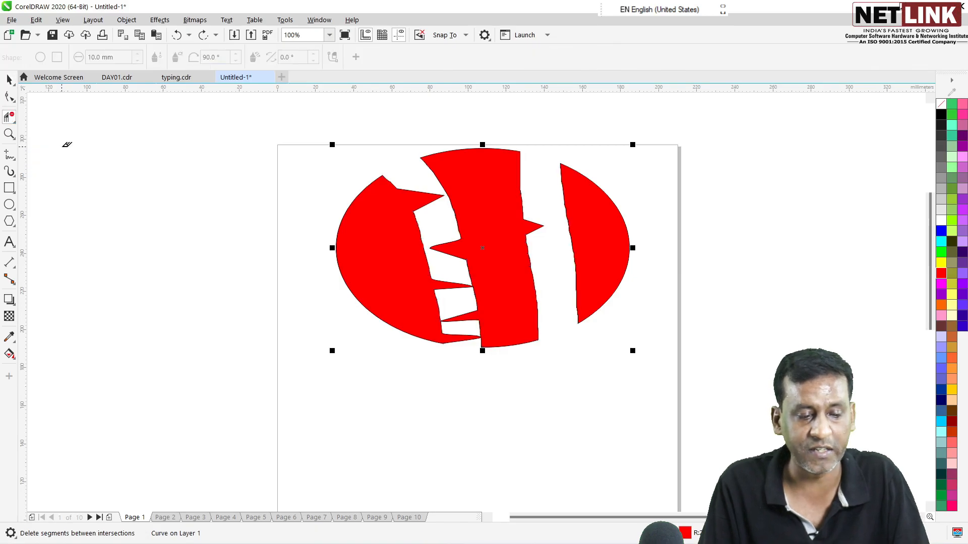
click(12, 121)
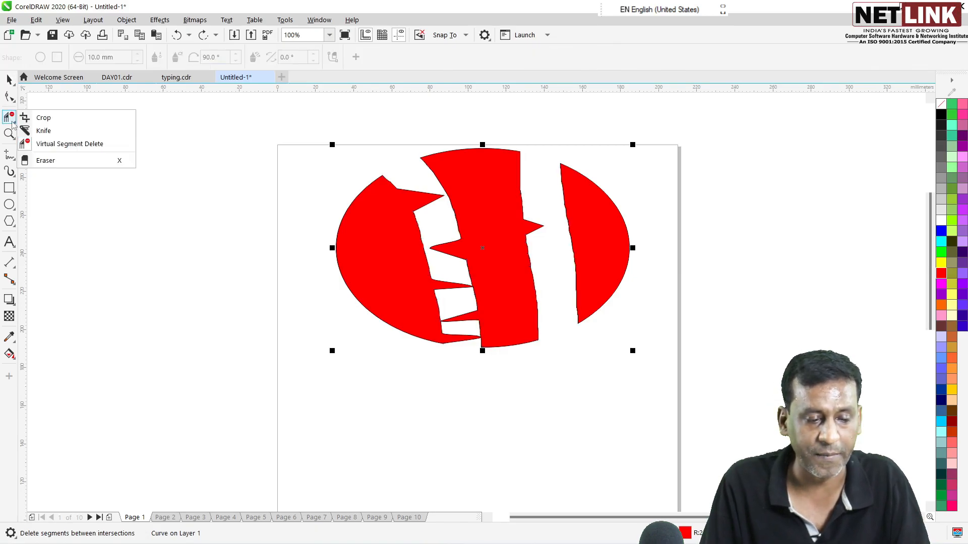
click(46, 145)
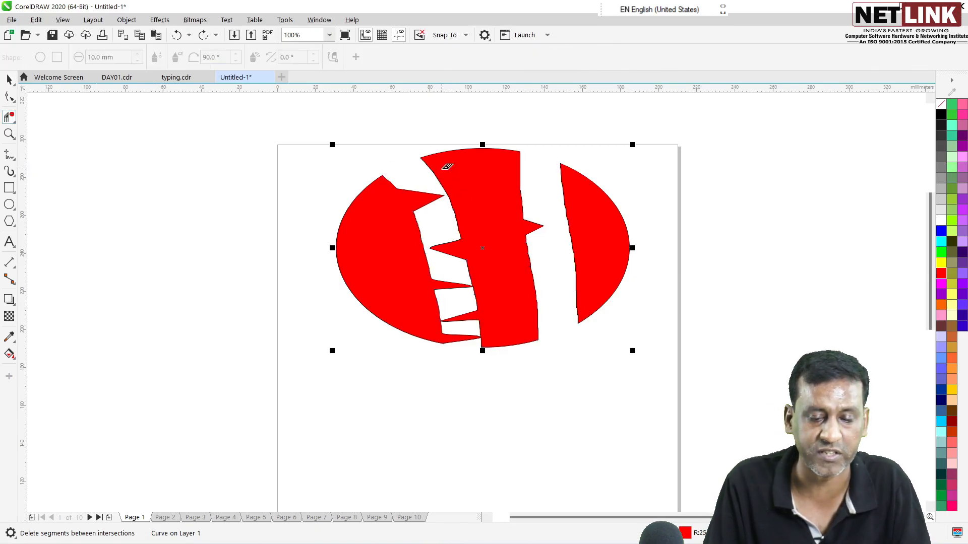
drag(438, 178, 481, 165)
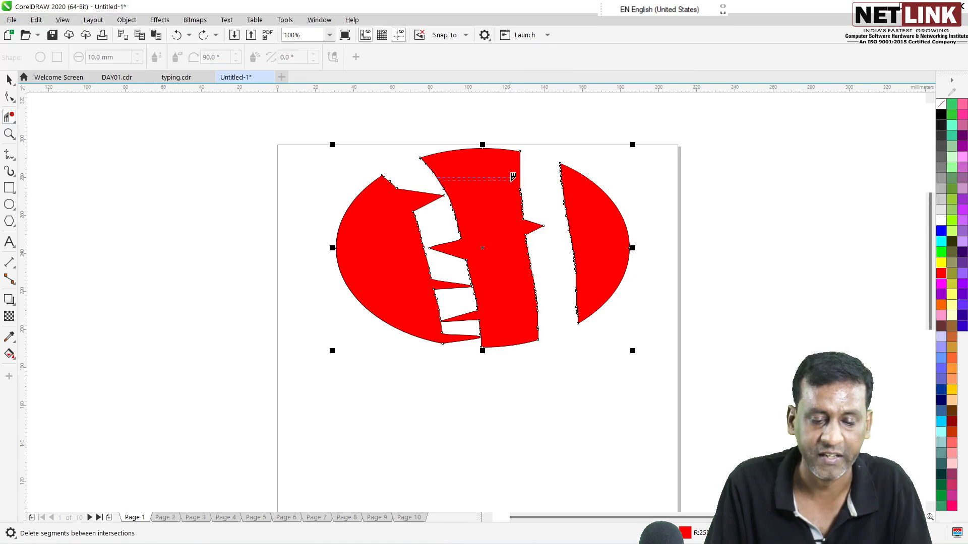
drag(543, 277, 555, 284)
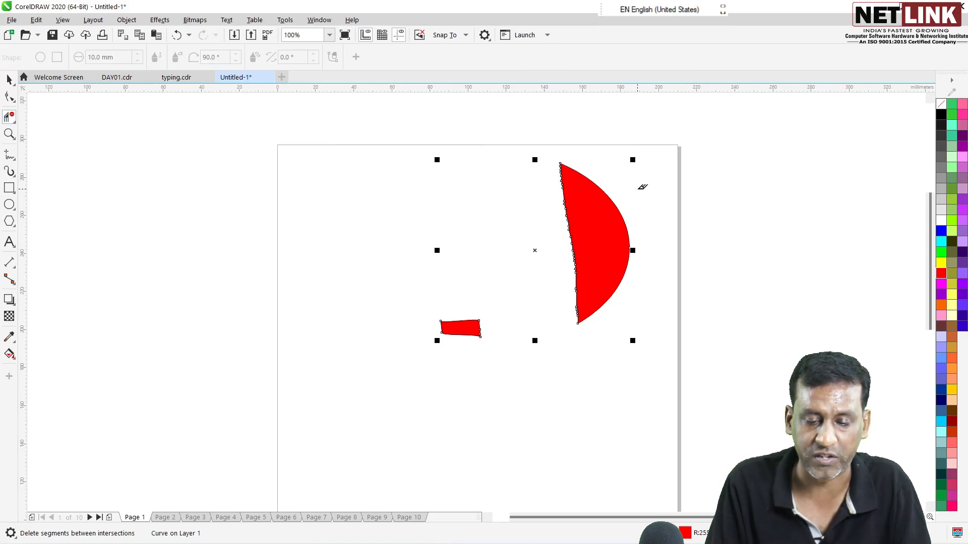
drag(708, 222, 563, 285)
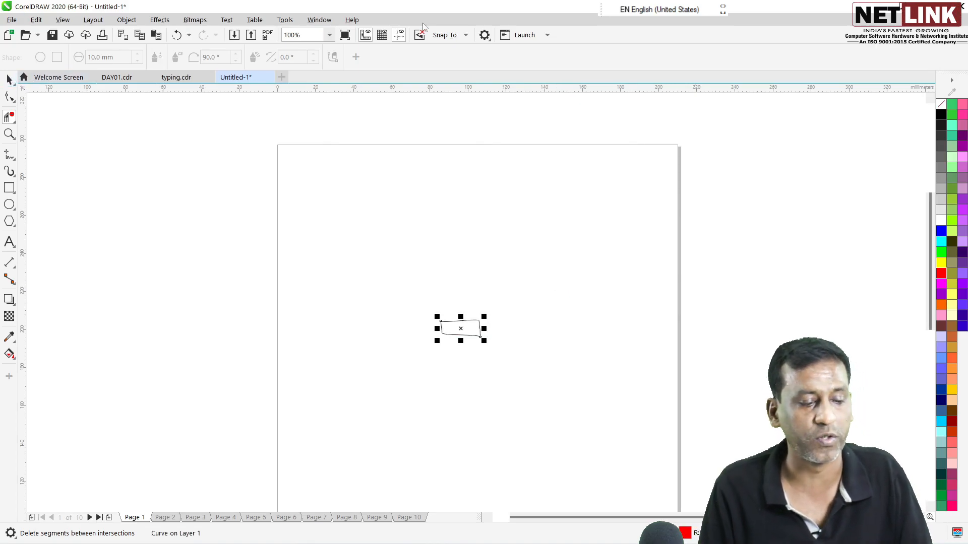
Delete what remains of the cut ellipse from the page.
key(ctrl+z)
key(ctrl+z)
key(Delete)
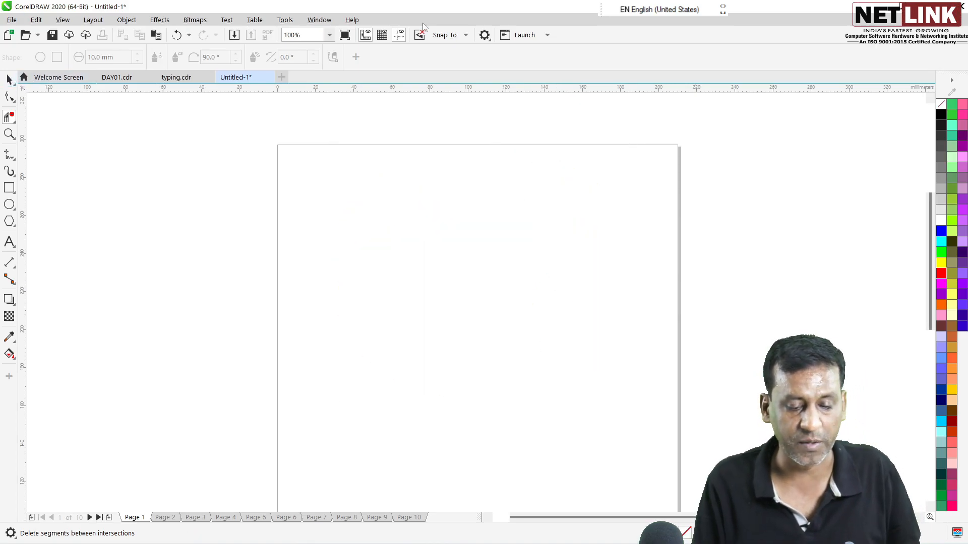
Draw an upright ellipse of about 64 × 74 mm in the page's upper left area and fill it with red.
click(7, 119)
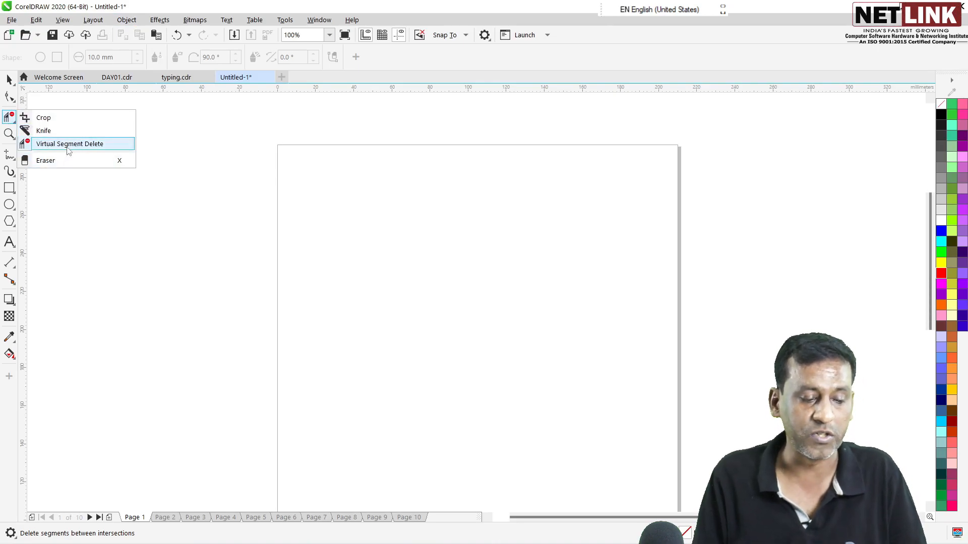
click(45, 161)
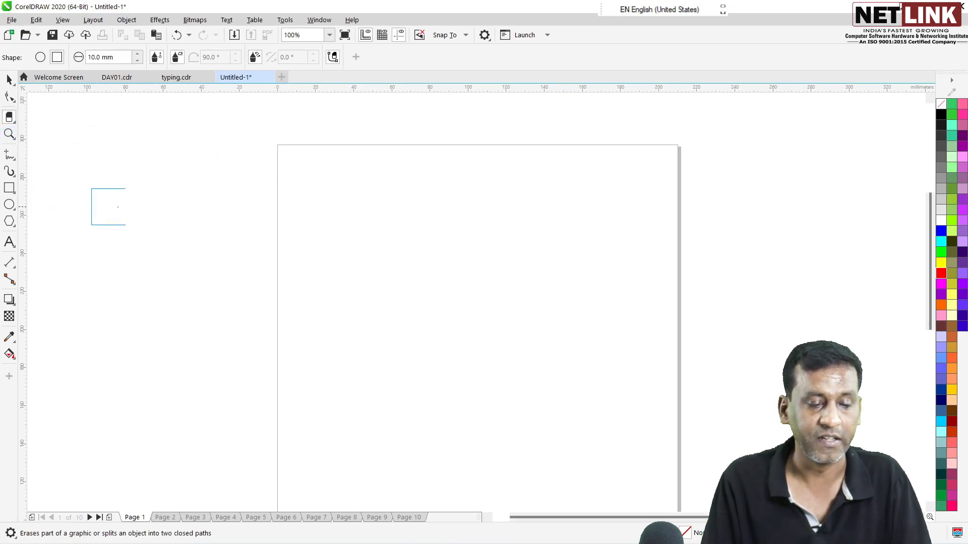
click(8, 205)
drag(302, 204, 425, 345)
click(940, 274)
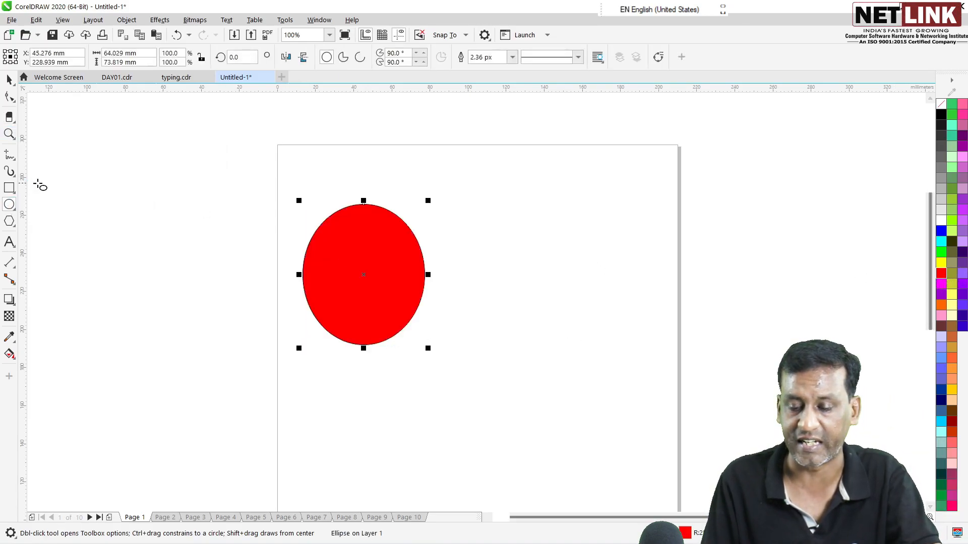
Draw a yellow-filled ellipse of about 75 × 48 mm over the red one and a blue-filled rectangle of about 68 × 43 mm overlapping both.
drag(355, 227, 507, 325)
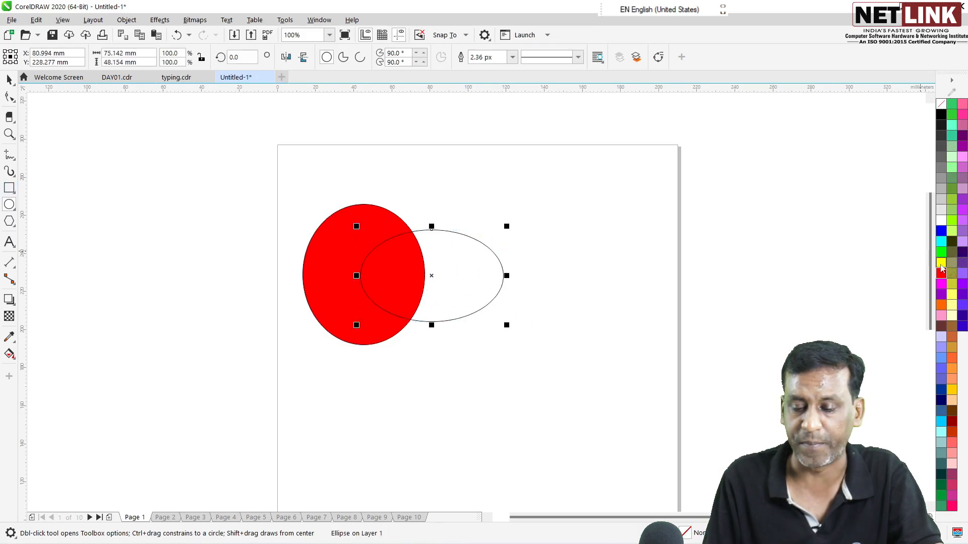
click(941, 264)
click(9, 188)
drag(341, 172, 471, 256)
click(941, 232)
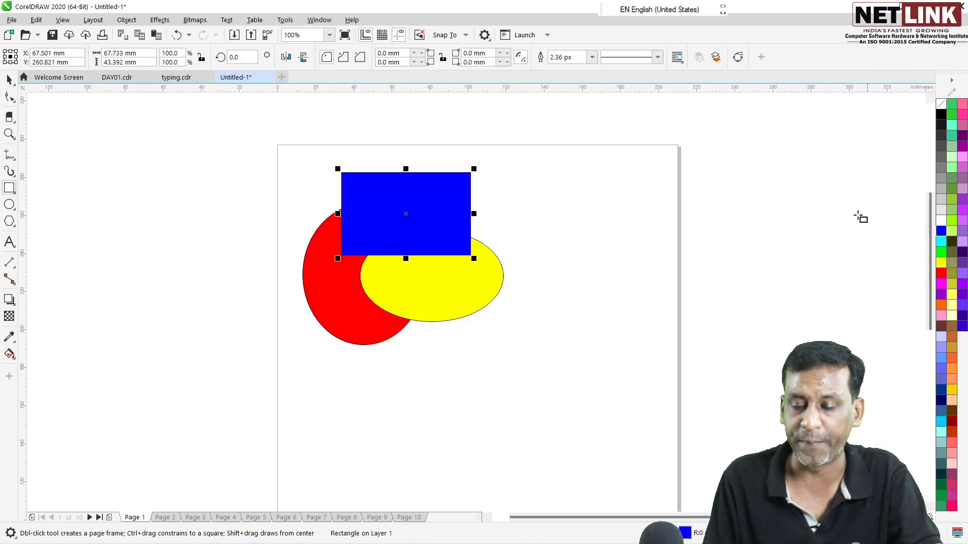
Magnify the blue rectangle to 800% with the Zoom tool and return the view to 100%.
click(9, 135)
click(39, 134)
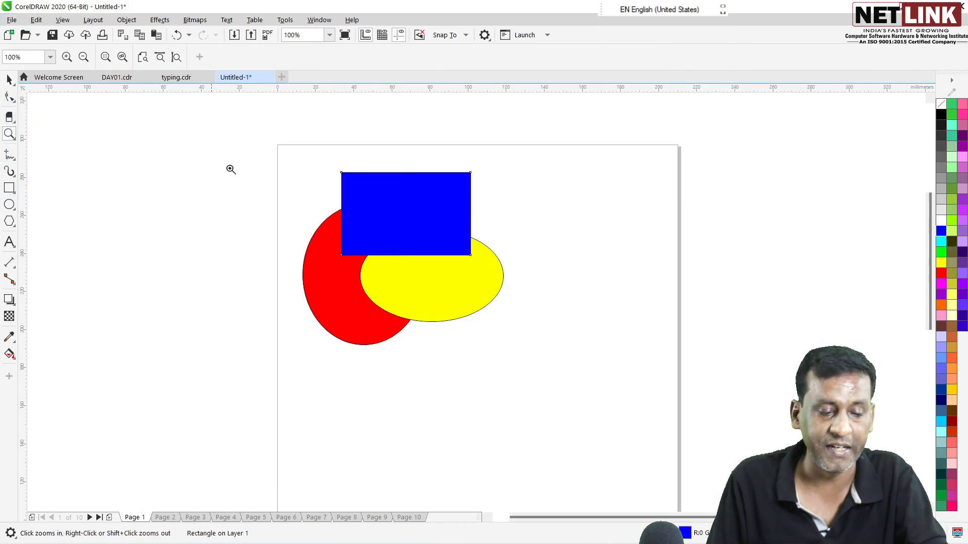
click(411, 217)
click(455, 322)
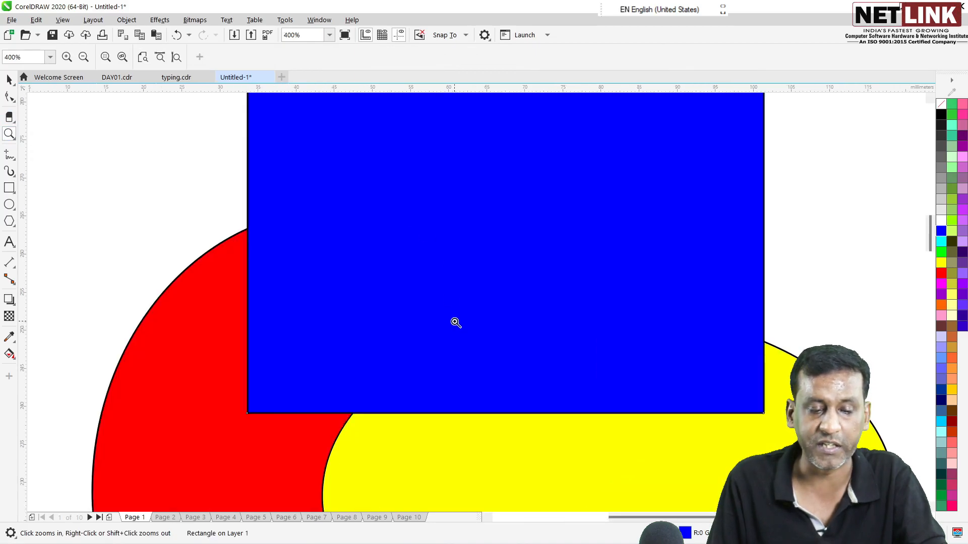
click(437, 284)
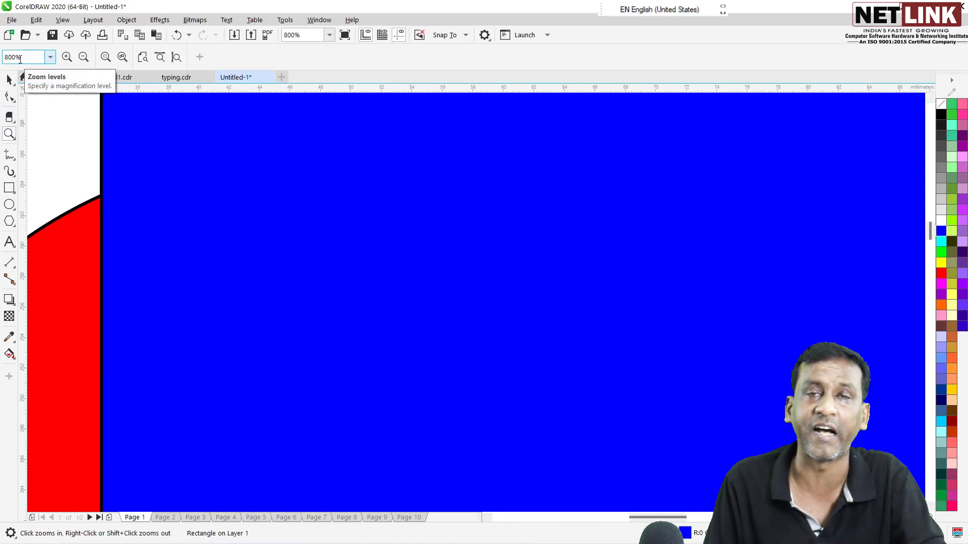
click(50, 57)
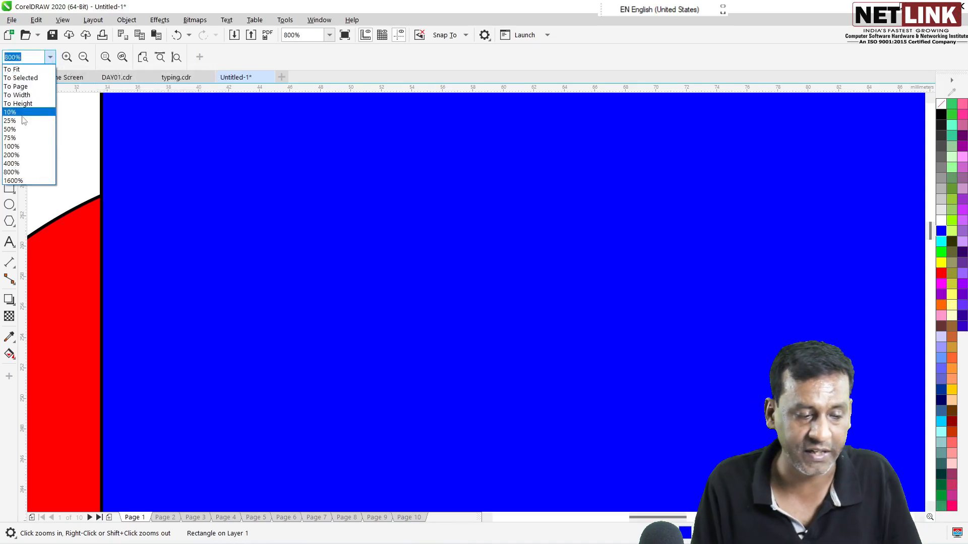
click(20, 147)
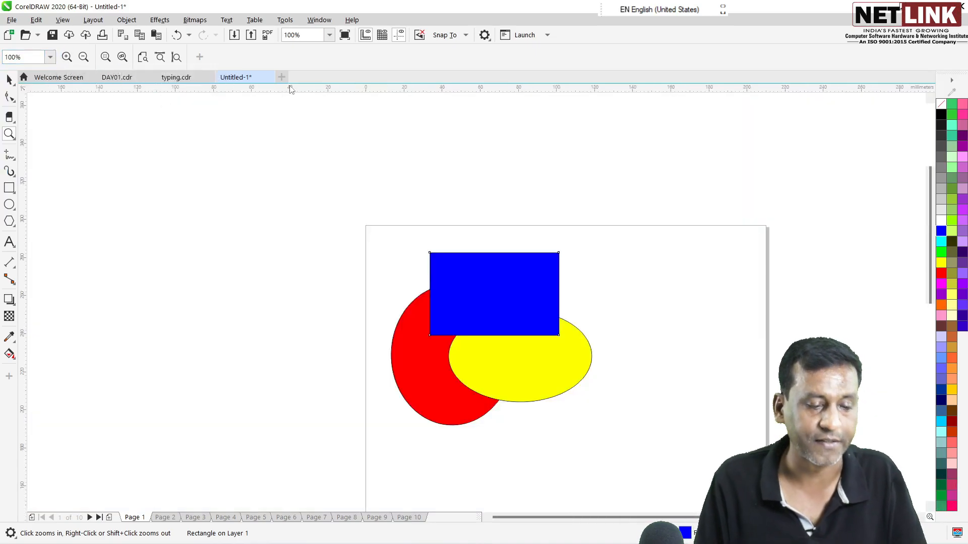
scroll(928, 502, down, 1)
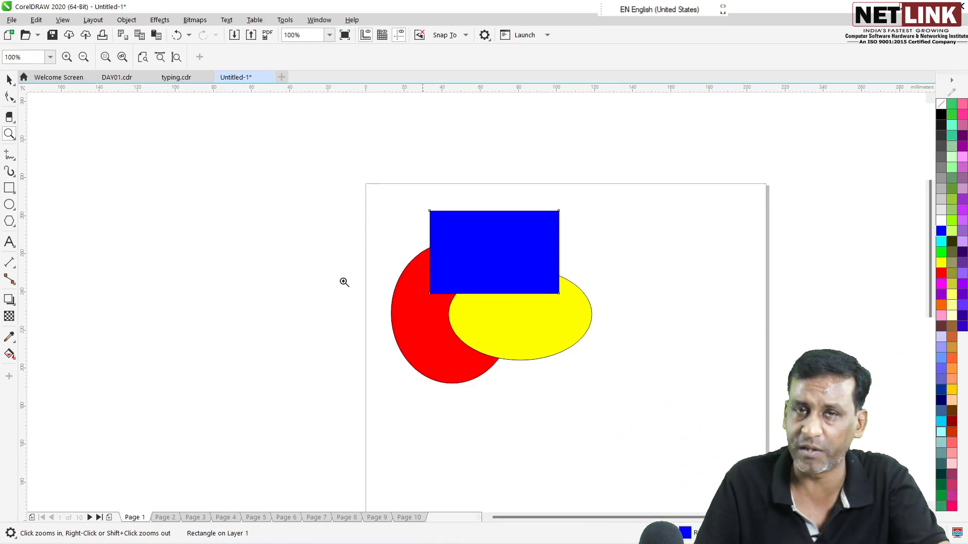
Zoom in to 200%, zoom out in steps past 50%, and restore the view to 100%.
click(66, 57)
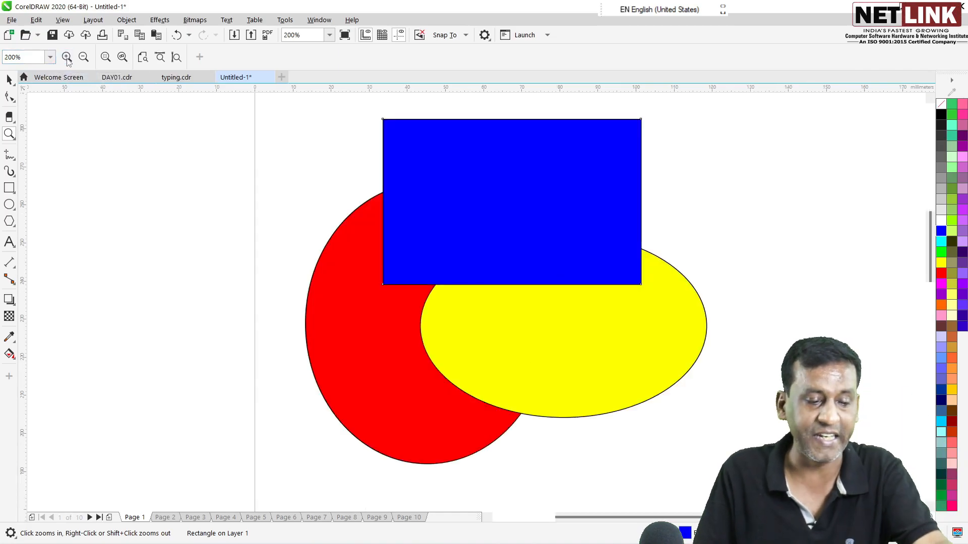
click(84, 57)
click(84, 57)
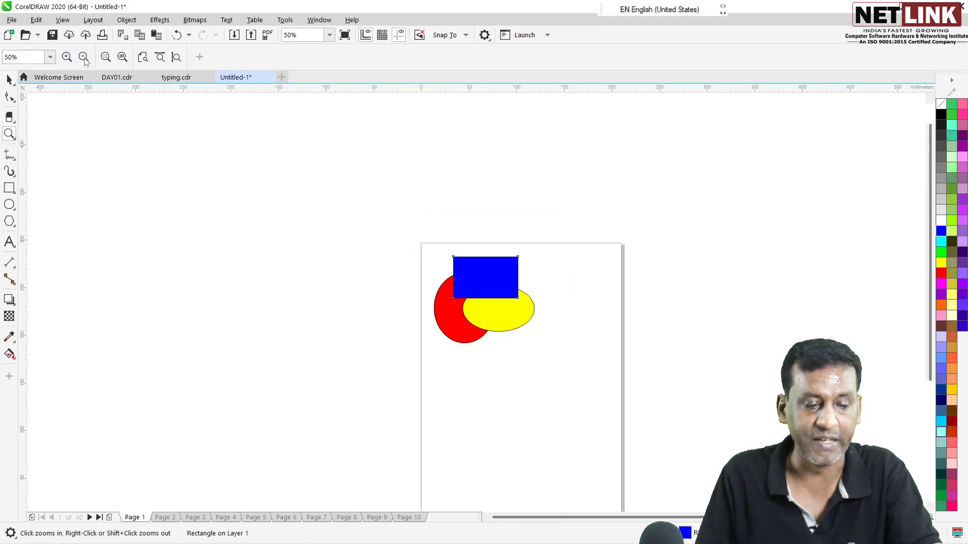
click(83, 57)
click(83, 58)
click(70, 58)
click(72, 58)
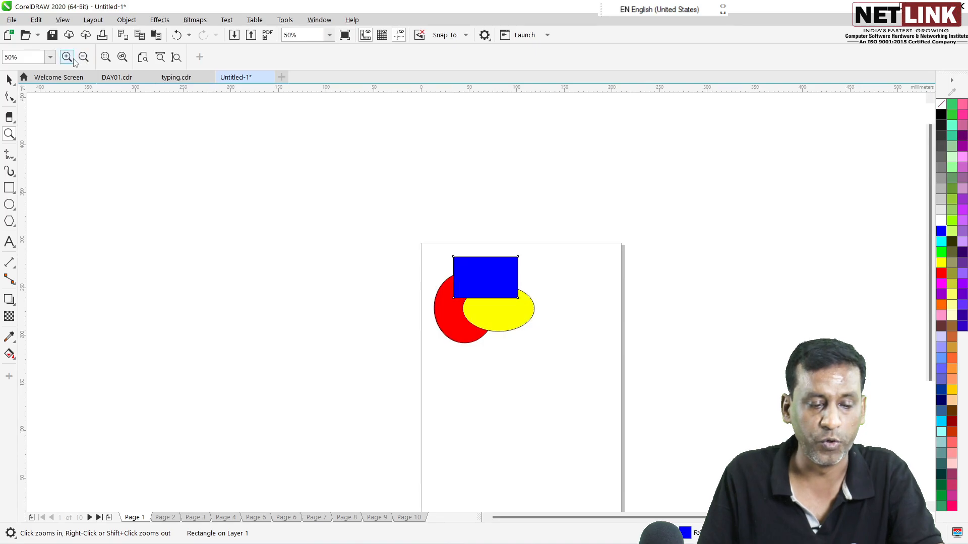
click(73, 59)
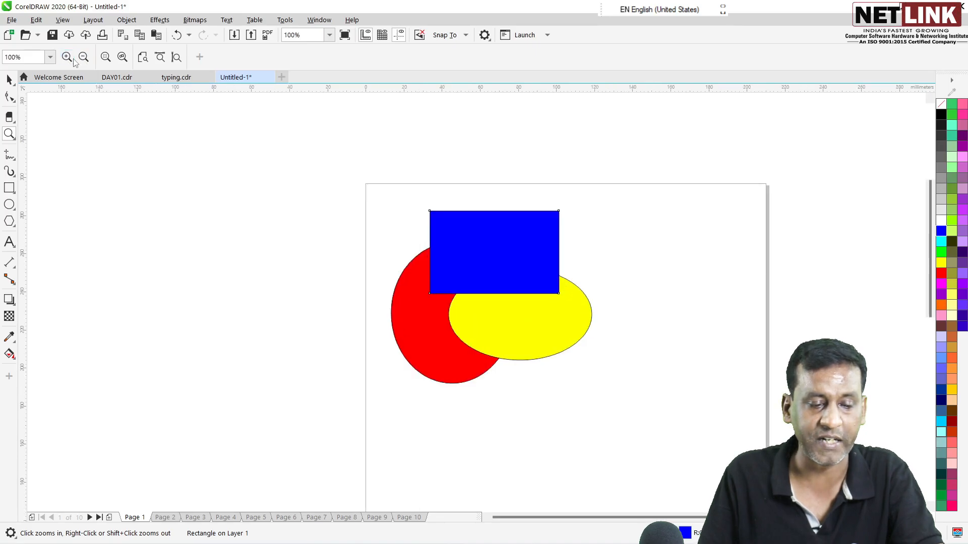
Zoom in closely on the spot where the blue, red and yellow shapes meet, and zoom back out one level.
click(470, 250)
click(123, 57)
drag(504, 339, 443, 266)
drag(153, 211, 293, 245)
drag(75, 161, 484, 368)
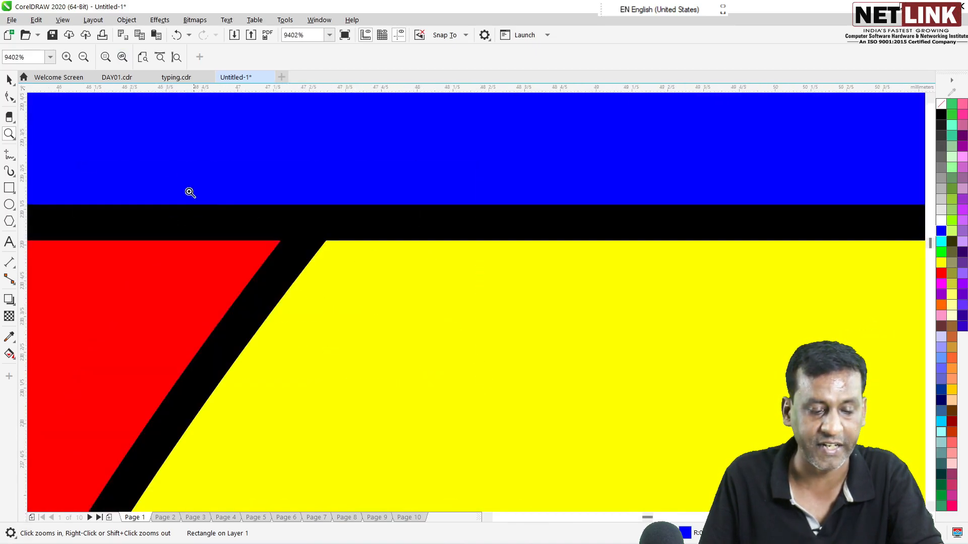
right_click(139, 190)
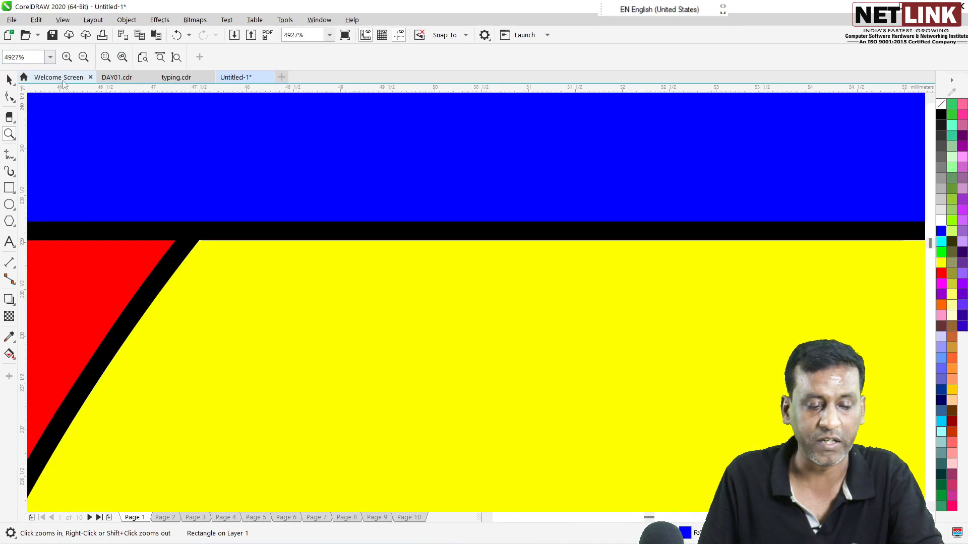
Fit the view to the whole page, to the page width and to the page height in turn.
click(143, 57)
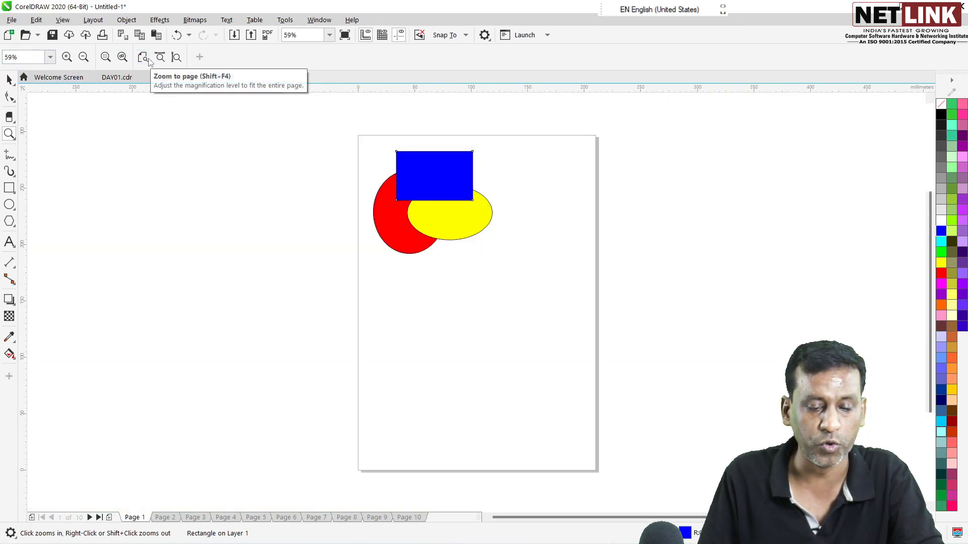
click(160, 57)
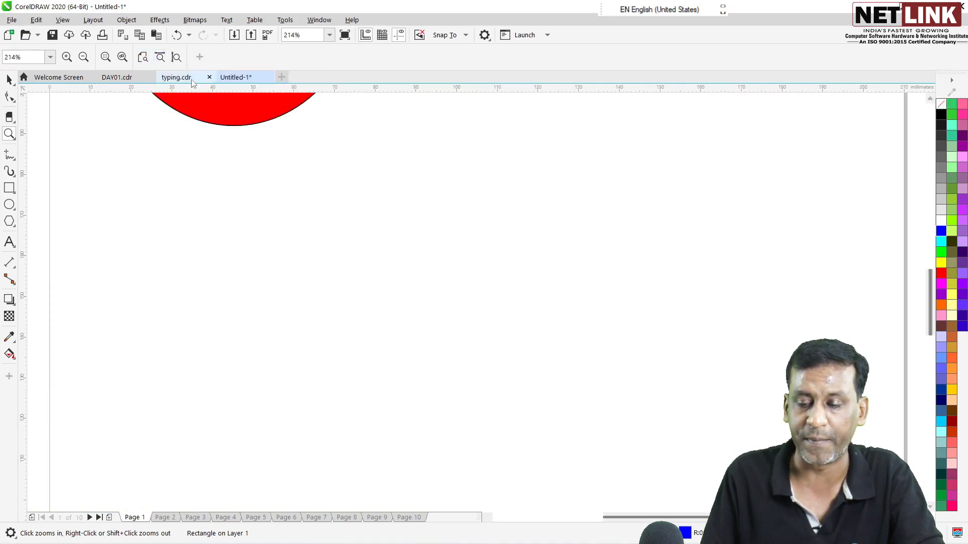
click(176, 57)
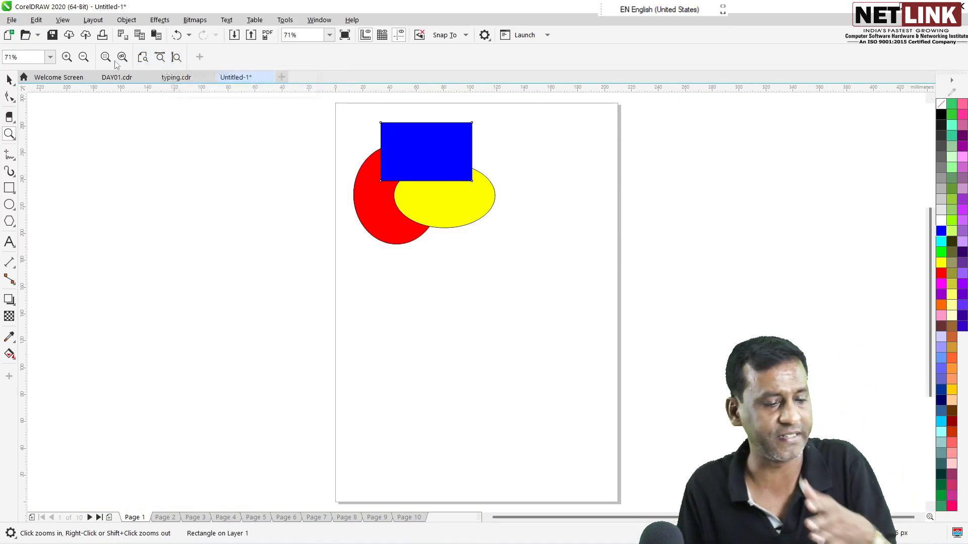
Shift the view sideways with the Pan tool so the page sits further left.
click(17, 136)
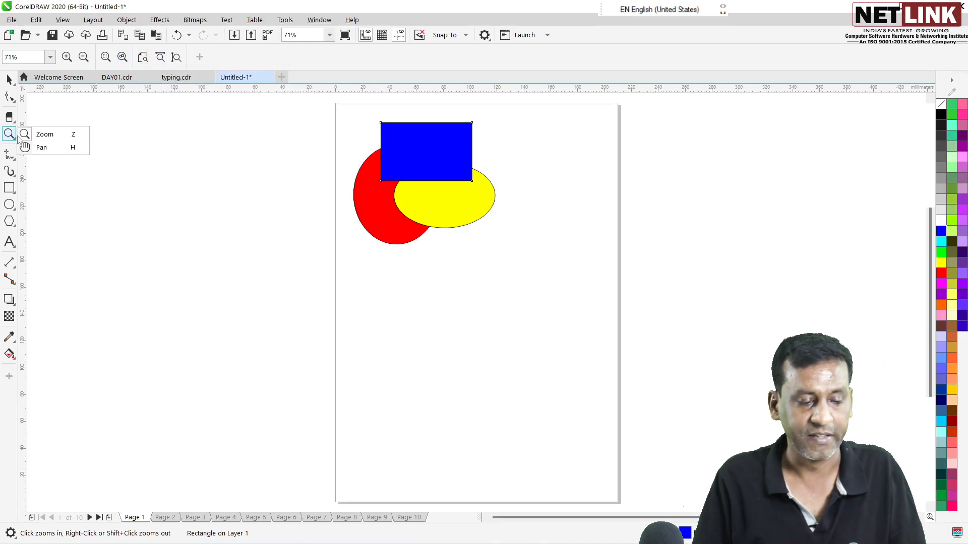
click(38, 148)
drag(503, 211, 285, 221)
Magnify the area around the page's upper-left corner and the blue rectangle to 564% with the Zoom tool.
click(18, 136)
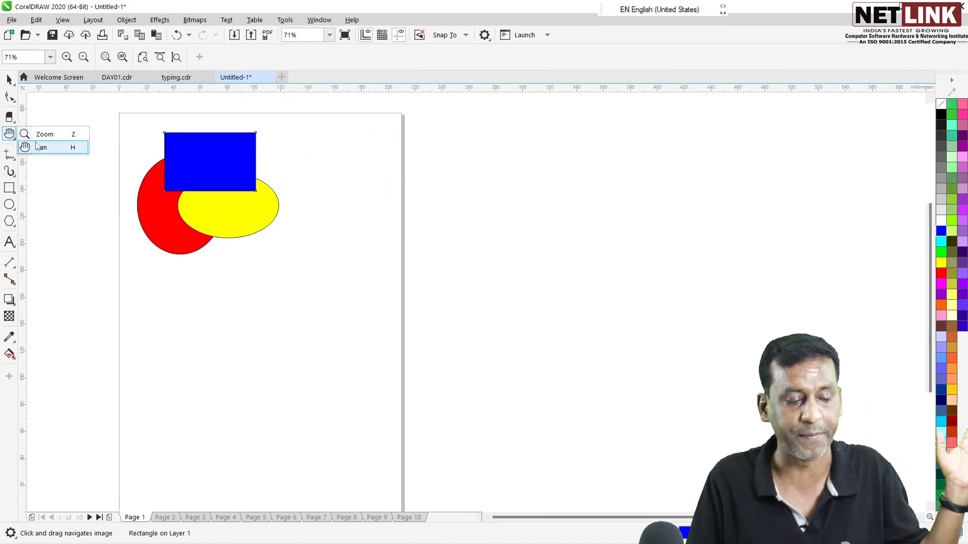
click(38, 133)
click(212, 179)
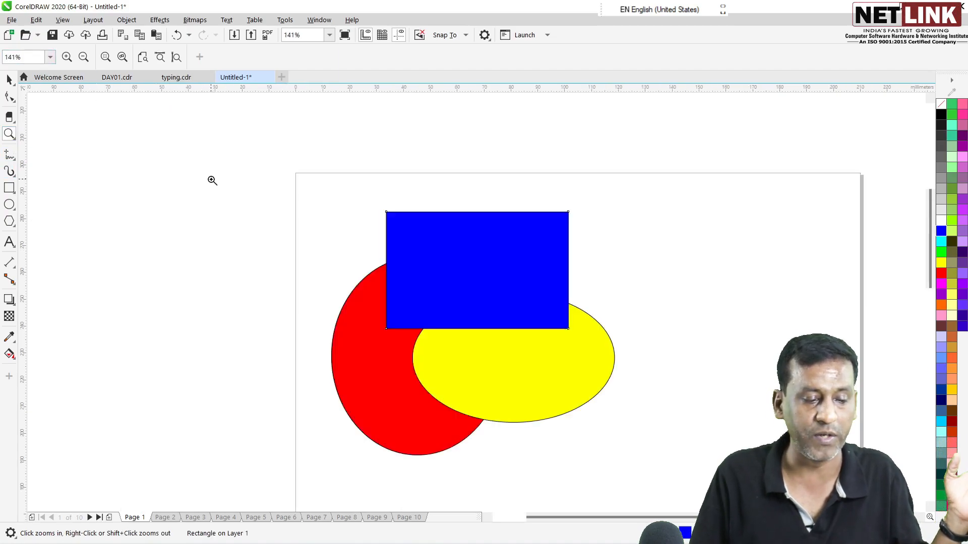
click(207, 179)
click(828, 394)
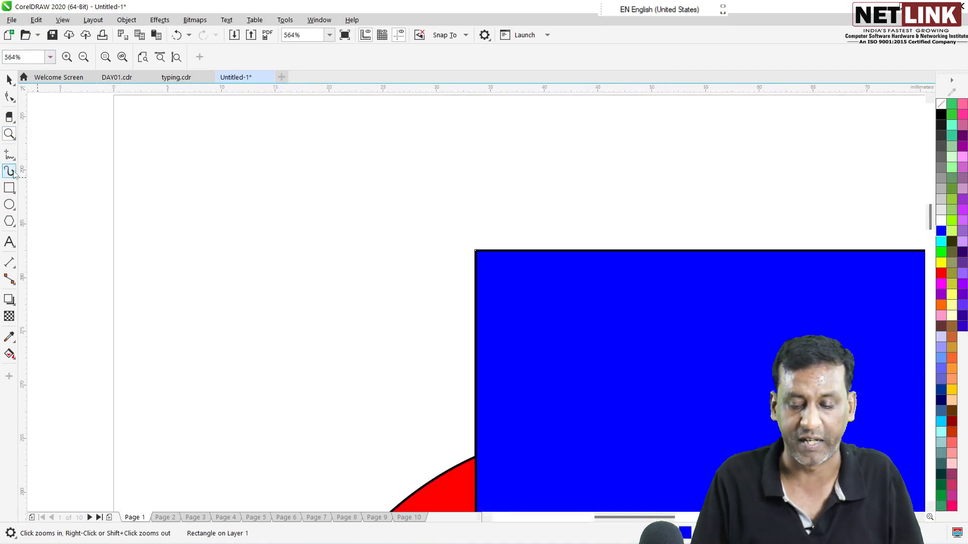
Pan across the magnified shapes and zoom back out to 141%.
click(16, 122)
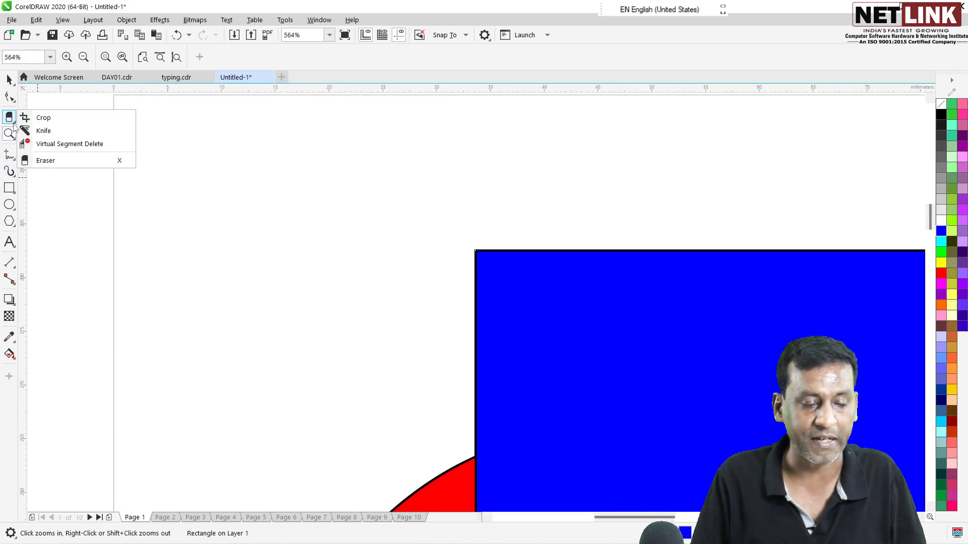
click(14, 136)
click(40, 147)
mouse_move(775, 406)
mouse_down()
mouse_move(543, 275)
mouse_move(536, 309)
mouse_move(439, 339)
mouse_move(543, 311)
mouse_move(464, 258)
mouse_move(359, 231)
mouse_up()
click(85, 58)
click(85, 58)
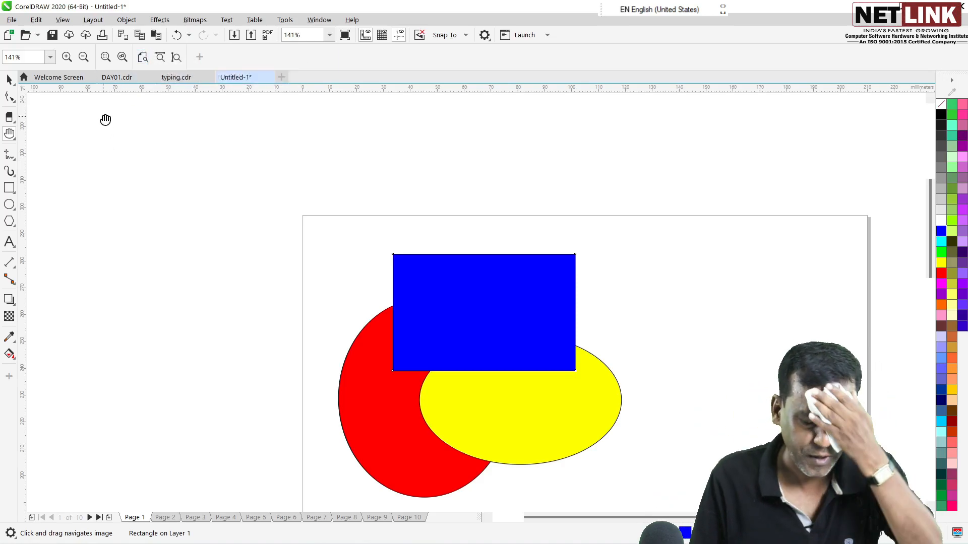
click(11, 134)
click(40, 136)
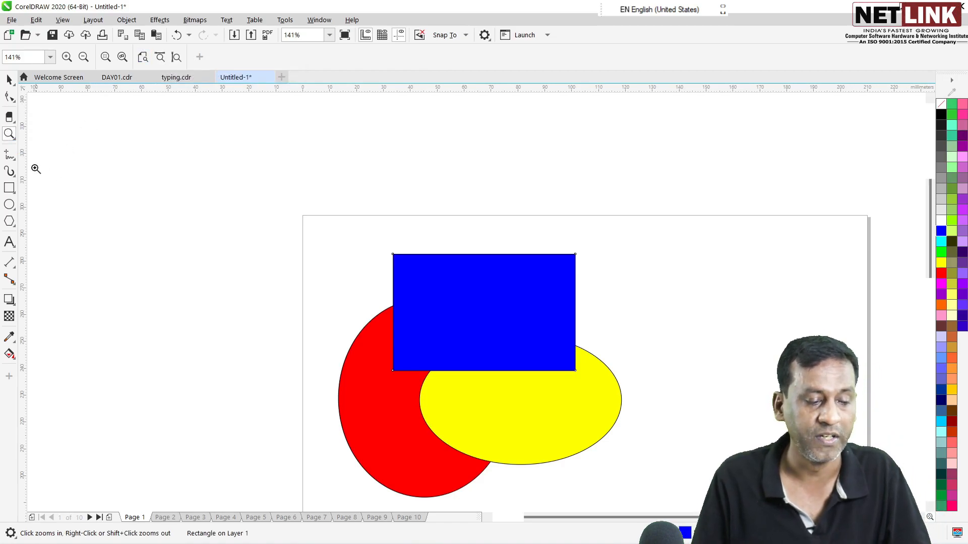
click(10, 134)
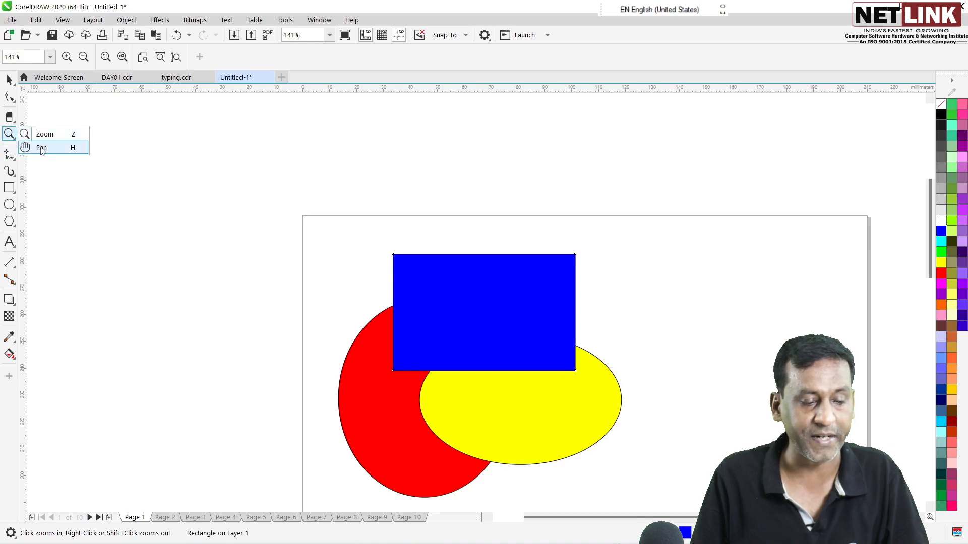
click(13, 124)
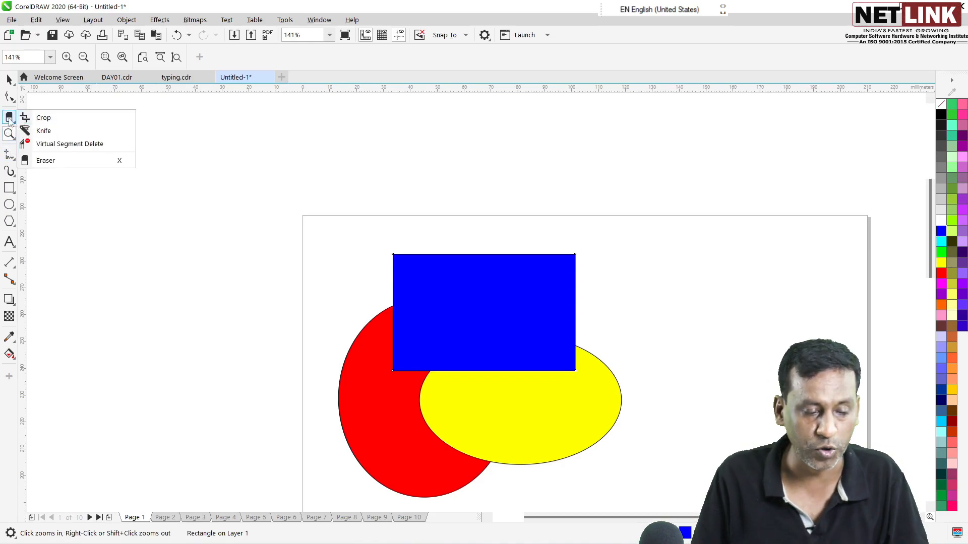
With the blue rectangle selected, review the settings of the Crop and Knife tools, including the Knife's outline options.
click(9, 81)
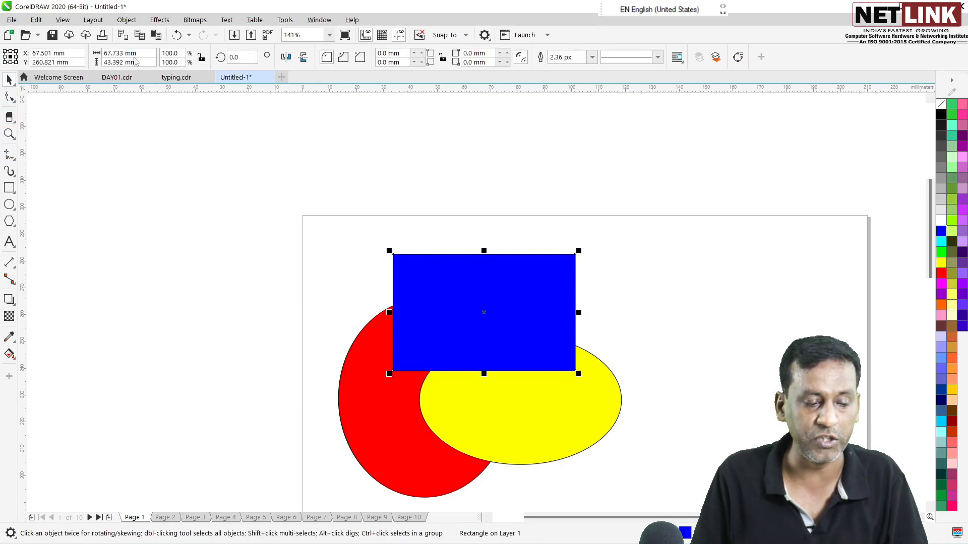
click(522, 292)
click(533, 295)
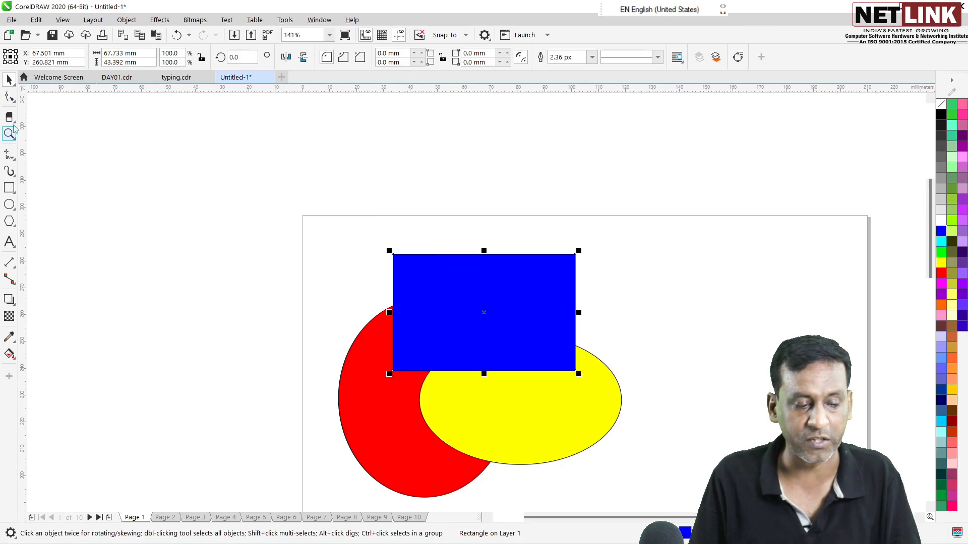
click(44, 117)
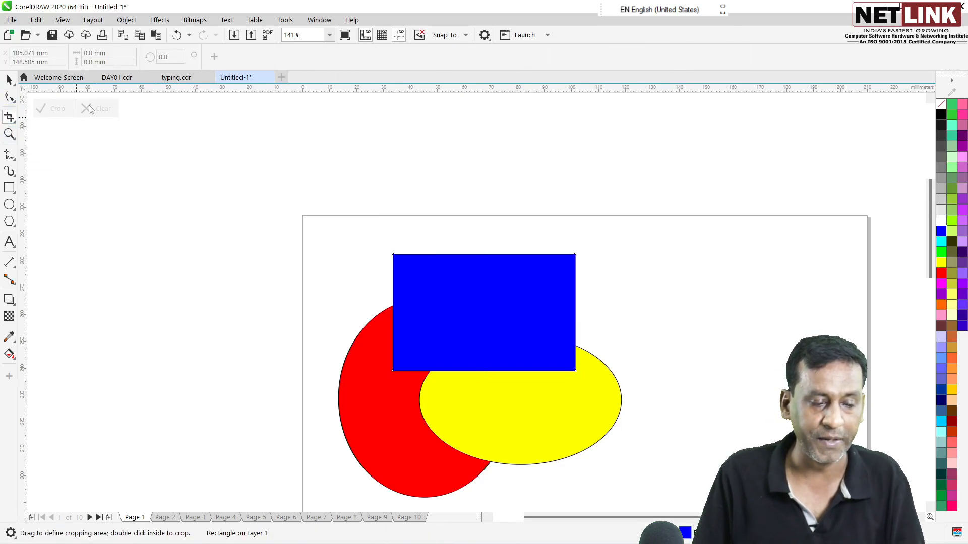
click(13, 121)
click(33, 132)
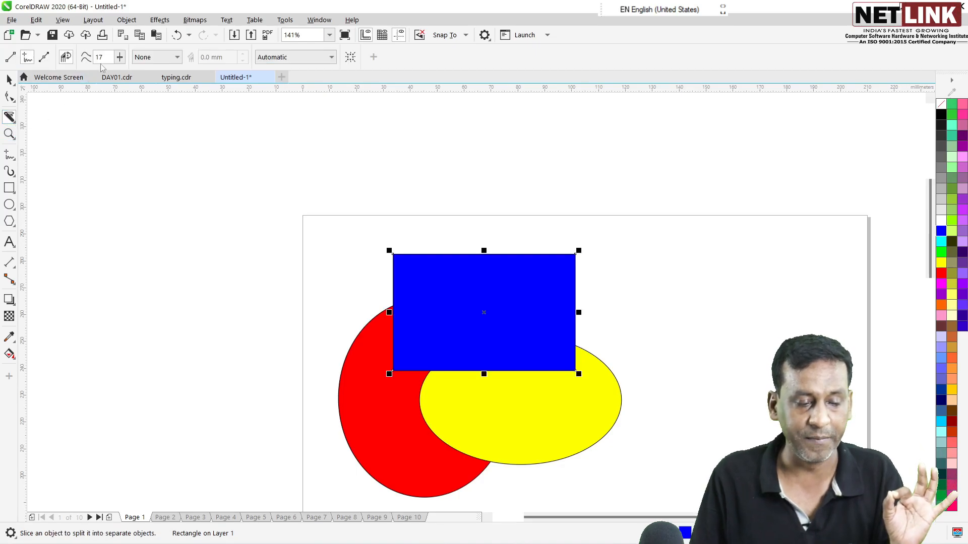
click(284, 58)
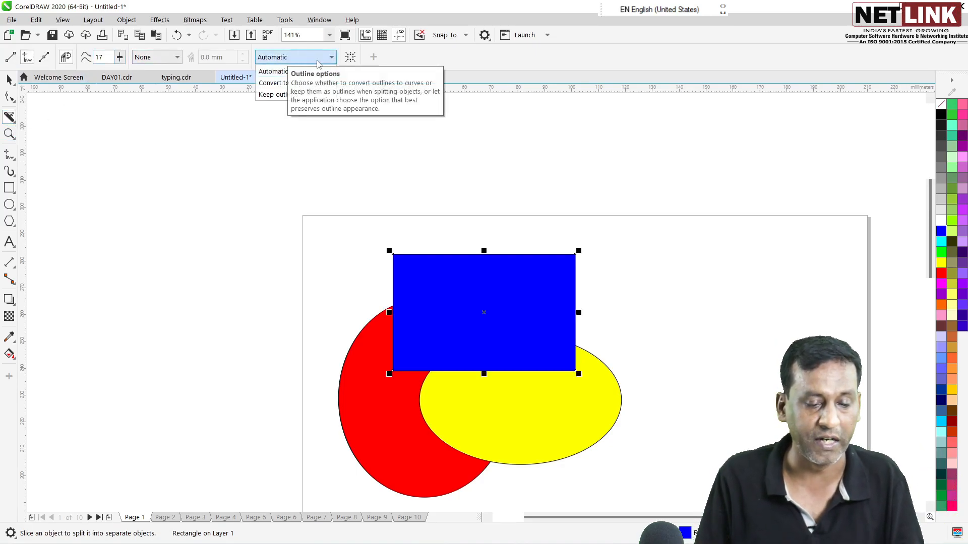
click(11, 122)
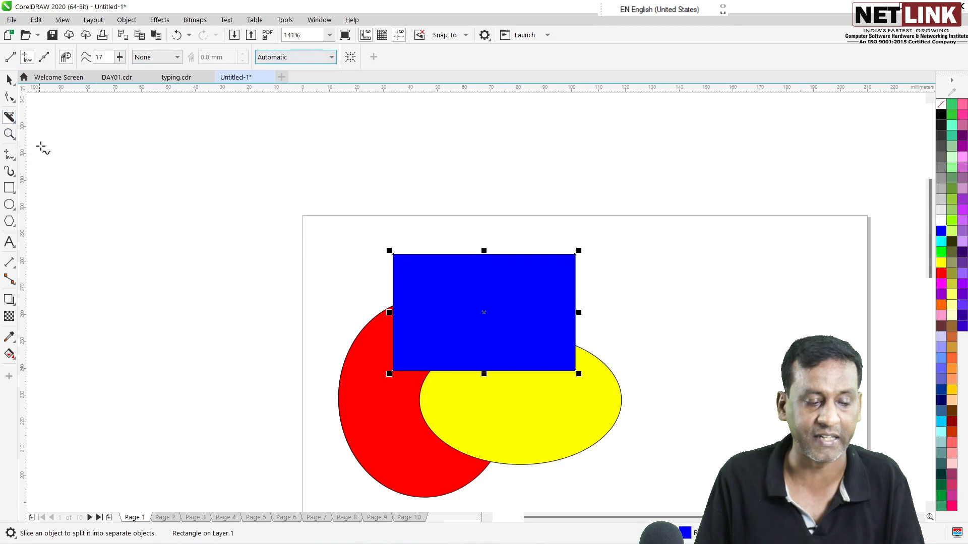
click(20, 130)
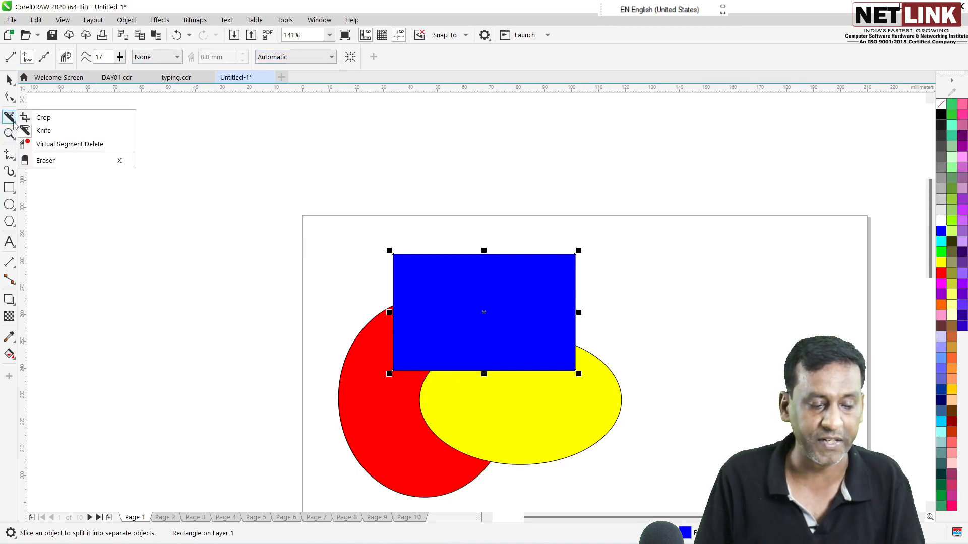
Erase most of the blue rectangle's interior with a 10 mm square eraser, leaving separate pieces.
click(44, 158)
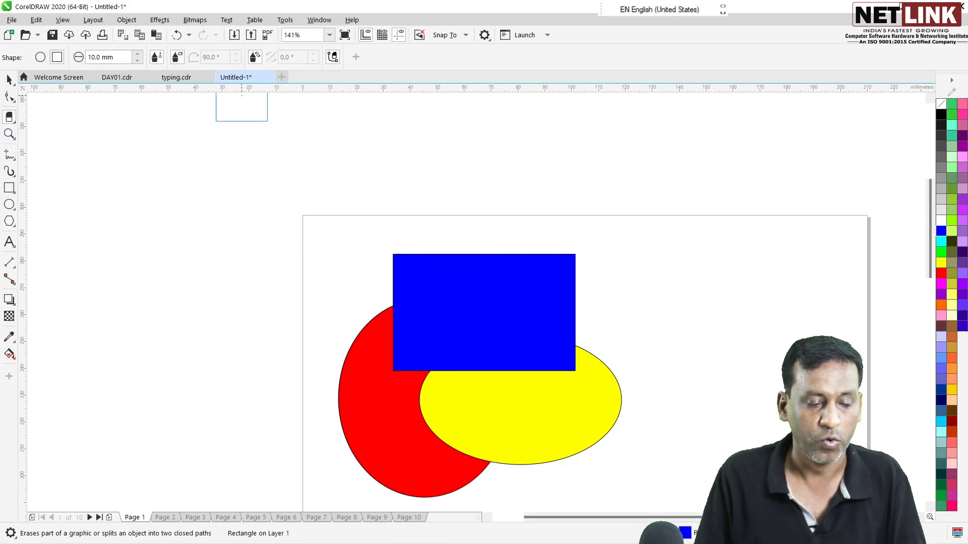
click(333, 57)
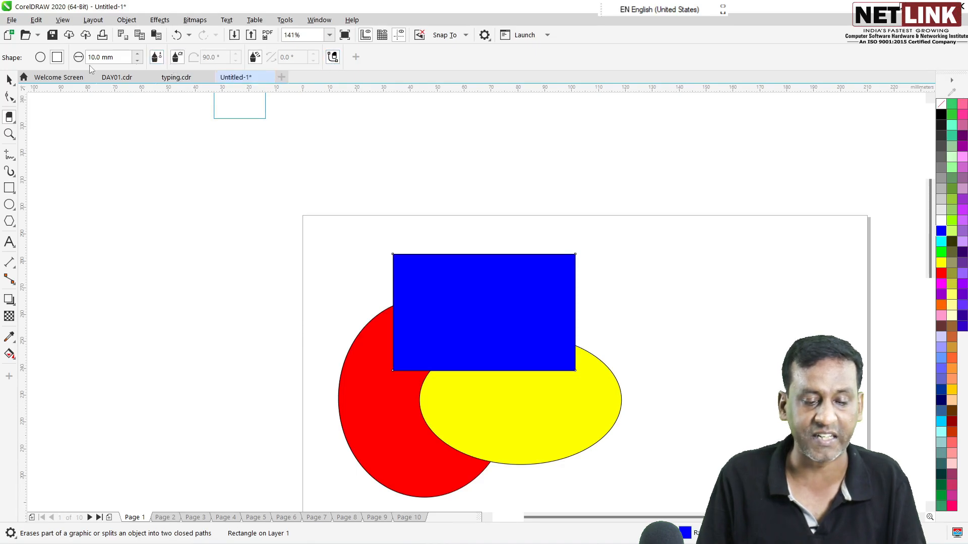
mouse_move(428, 288)
mouse_down()
mouse_move(477, 363)
mouse_move(534, 303)
mouse_up()
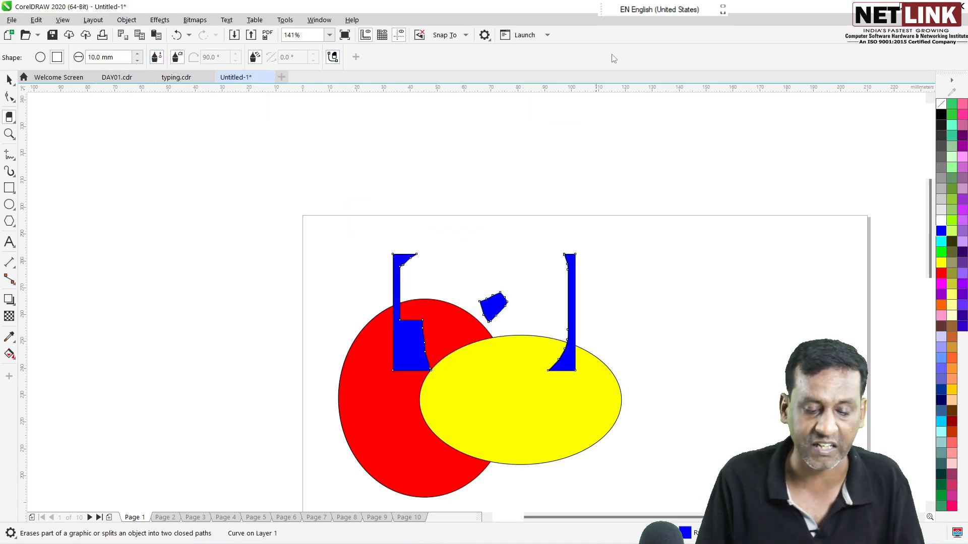
click(13, 159)
click(15, 138)
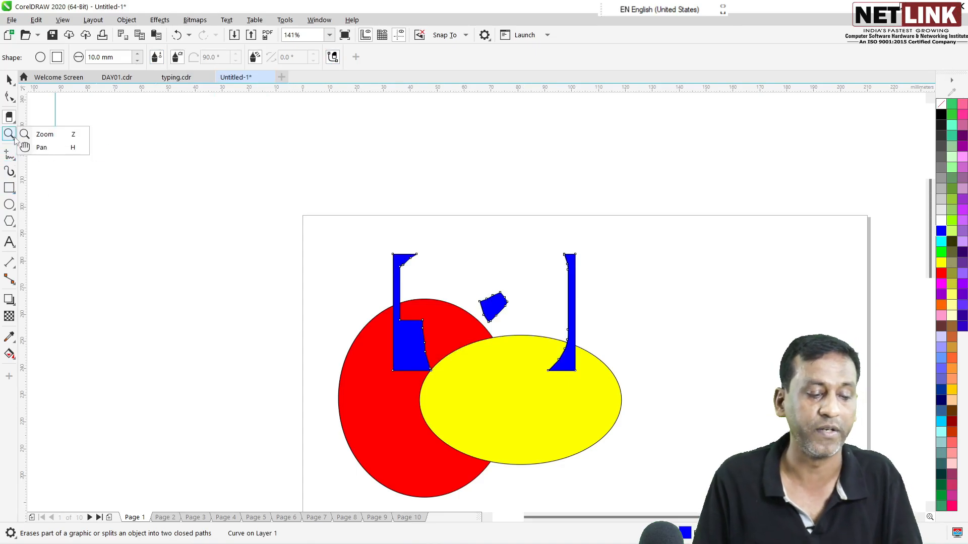
click(13, 121)
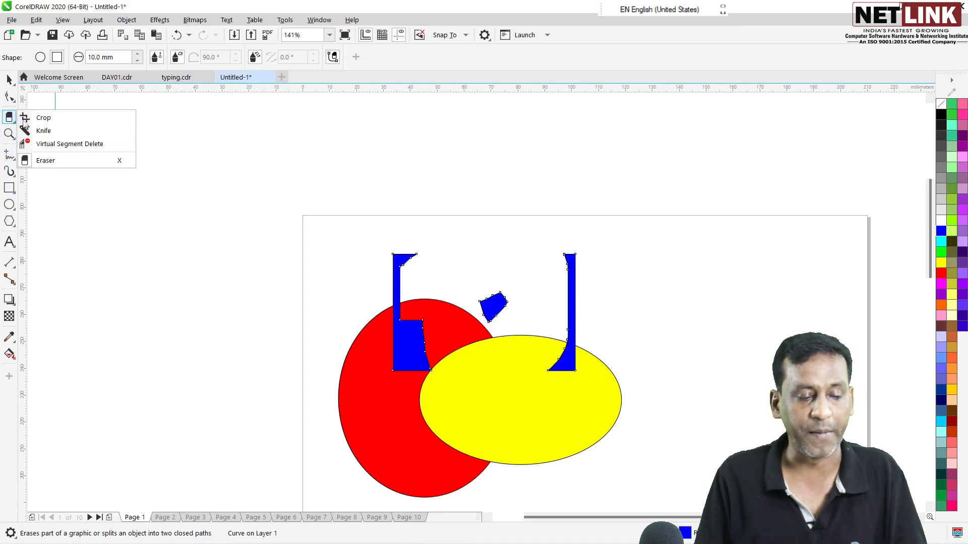
click(10, 153)
Zoom in to 282% with the Zoom tool's controls and zoom out to 71%.
click(10, 134)
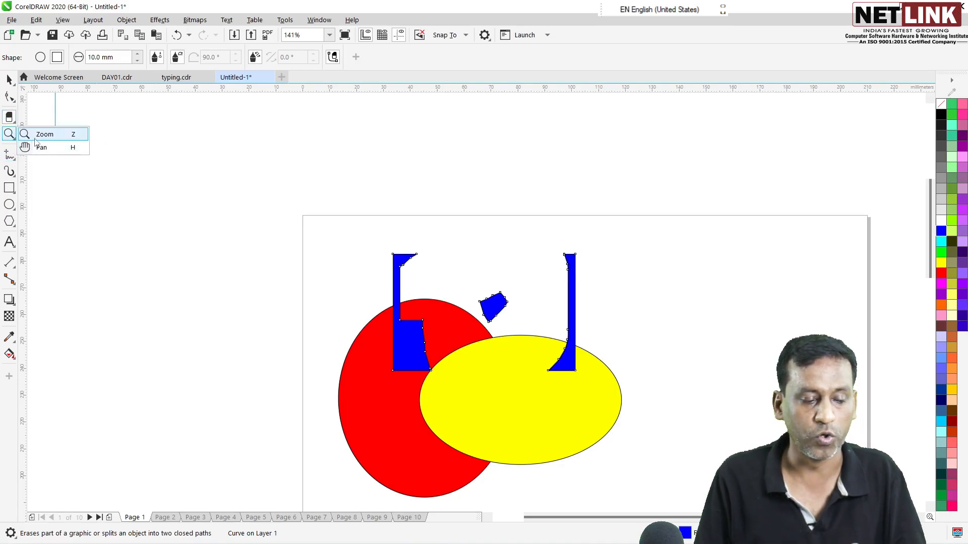
click(35, 135)
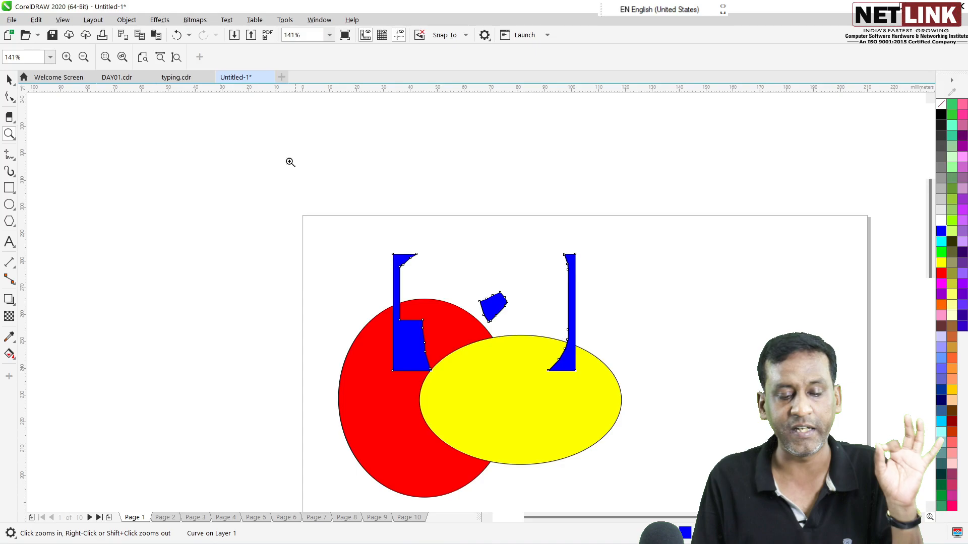
click(68, 57)
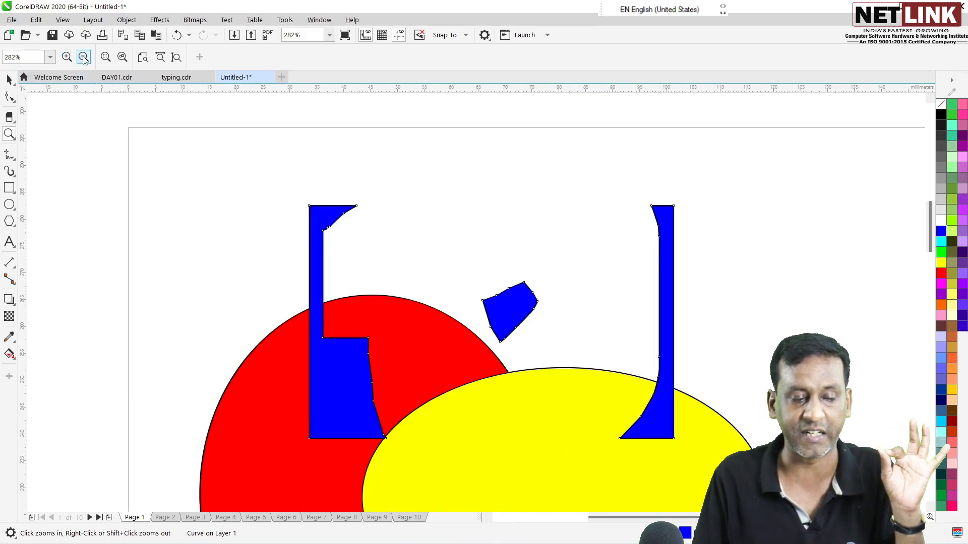
click(84, 58)
click(84, 58)
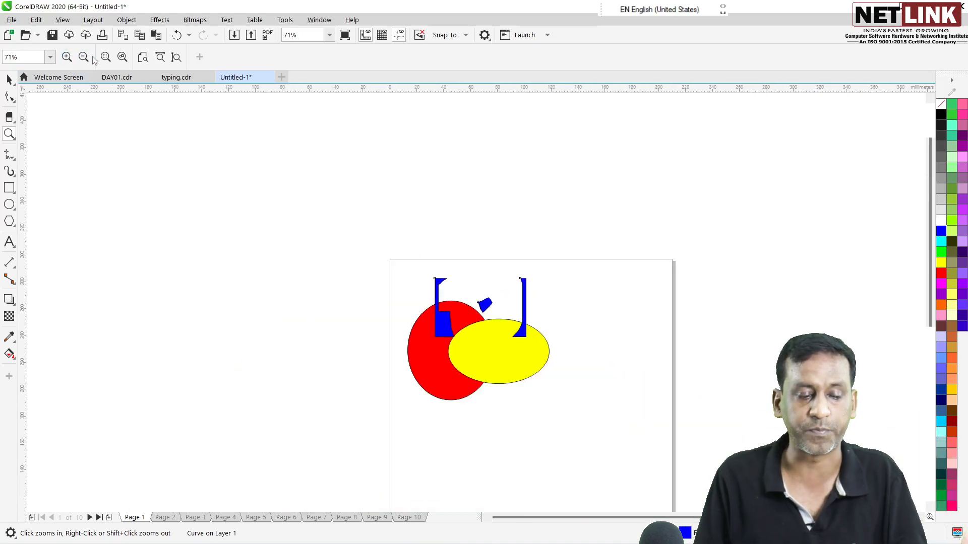
Fit all objects in the view and magnify the selected blue pieces.
click(122, 57)
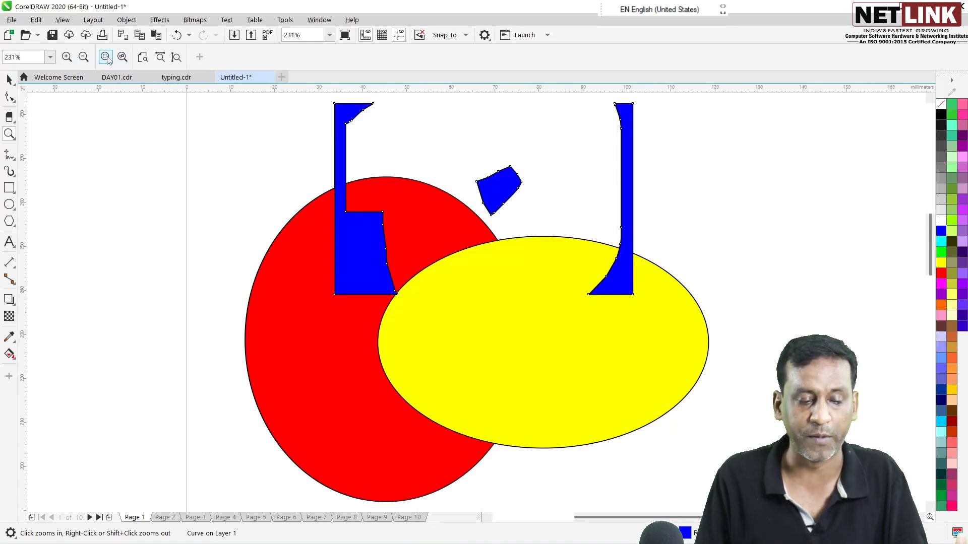
click(106, 57)
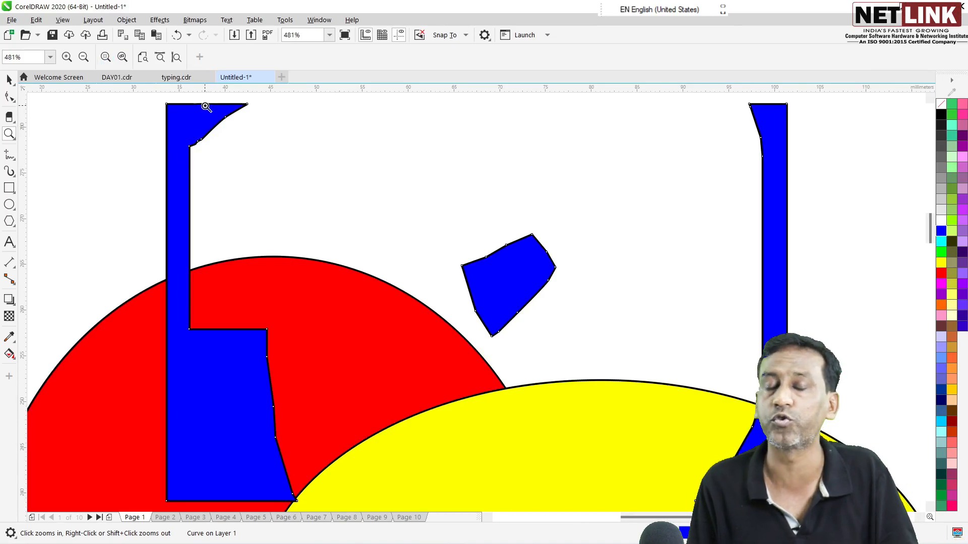
Zoom out in two stages to 120% directly on the drawing with the Zoom tool.
click(12, 137)
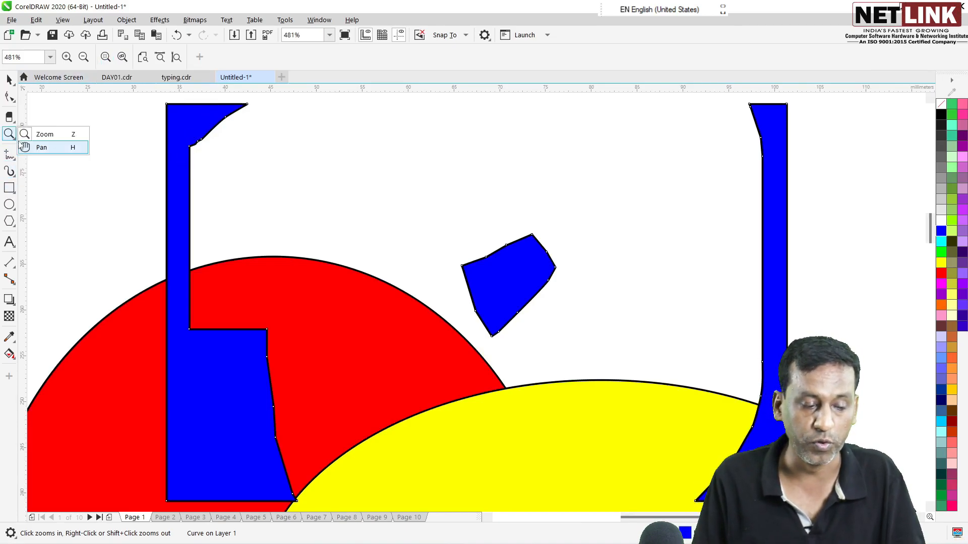
click(42, 137)
right_click(184, 146)
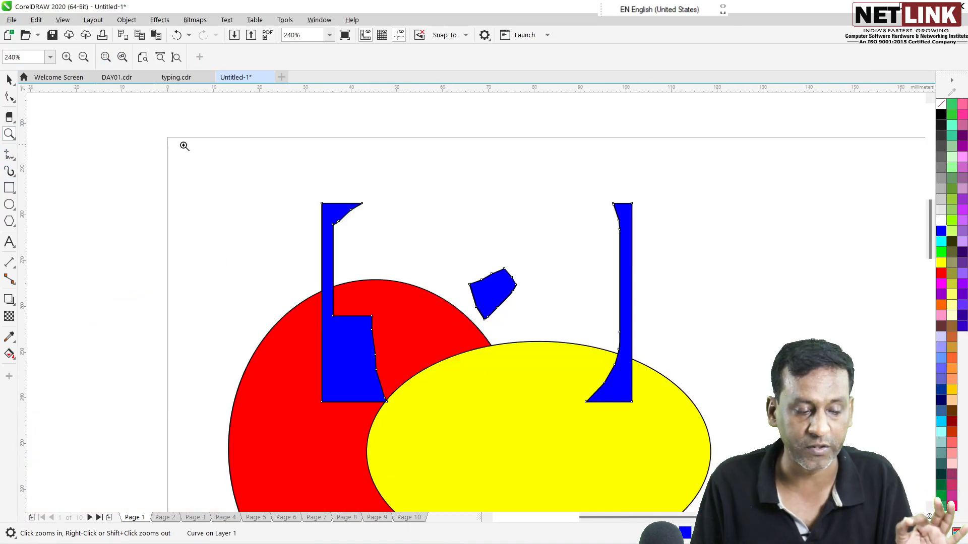
right_click(296, 248)
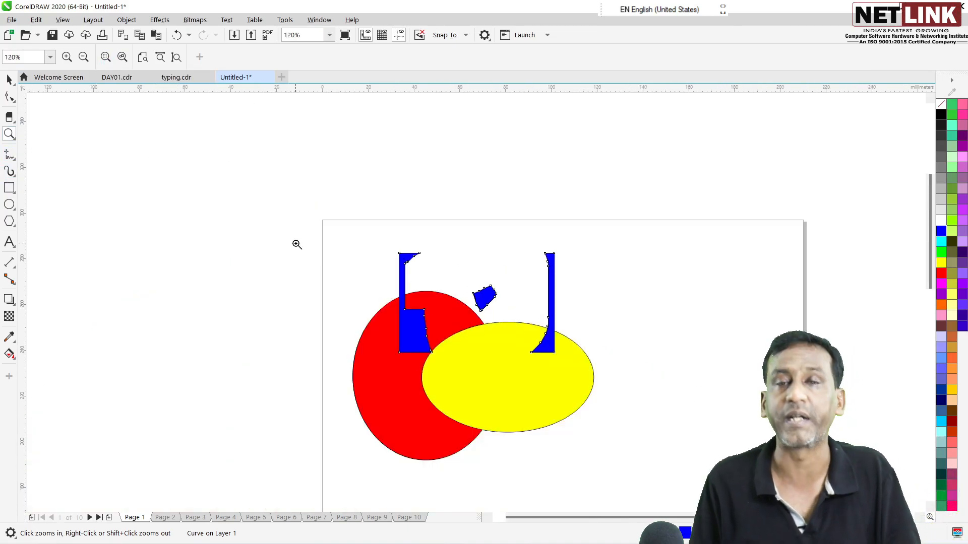
Move the view with the Pan tool so the coloured shapes sit higher and further left.
click(12, 136)
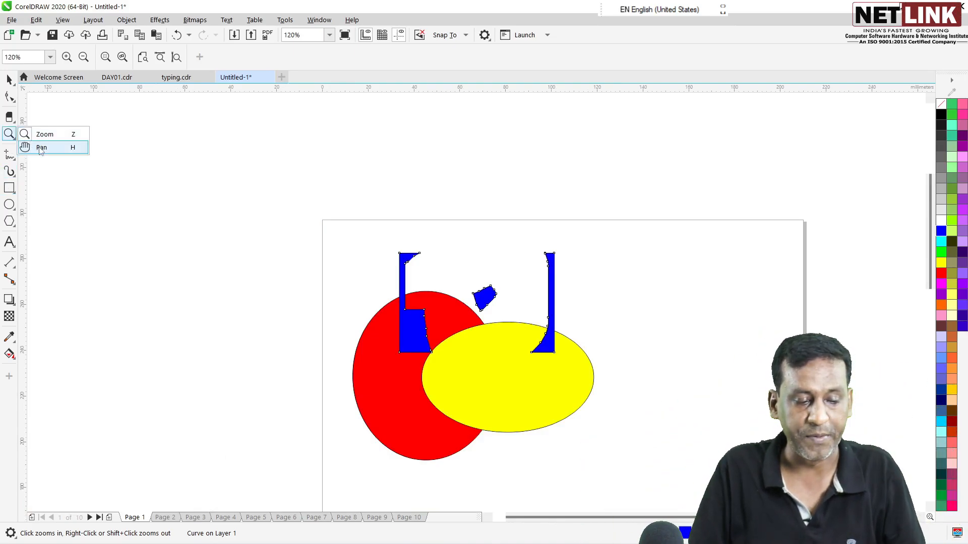
click(41, 148)
mouse_move(352, 363)
mouse_down()
mouse_move(240, 315)
mouse_move(348, 216)
mouse_move(648, 312)
mouse_move(175, 296)
mouse_move(250, 229)
mouse_move(496, 229)
mouse_move(326, 248)
mouse_move(408, 372)
mouse_move(415, 262)
mouse_up()
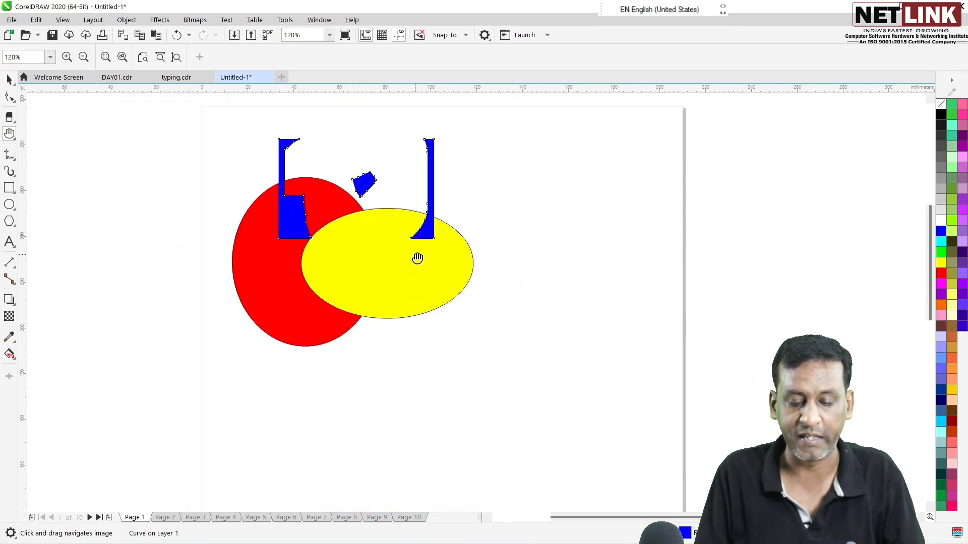